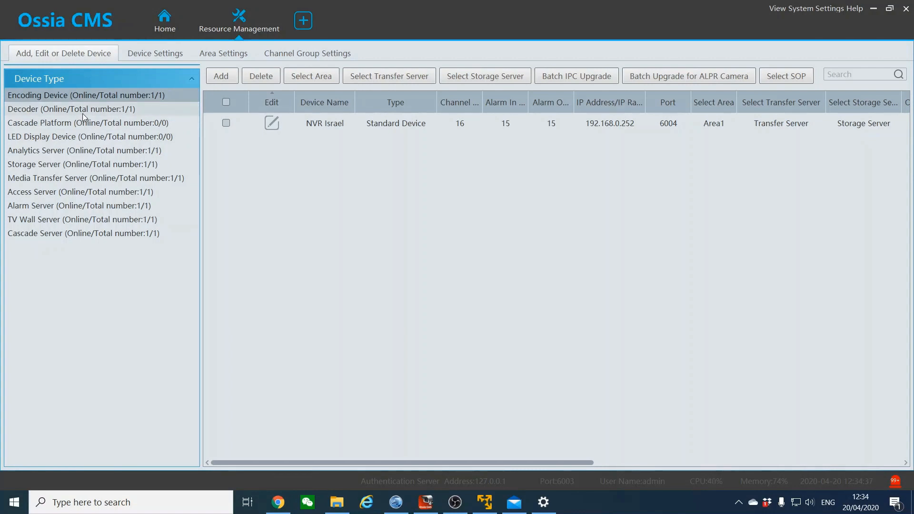
Glance at the decoder device list, then return to encoding devices and start adding one
{"action": "left_click", "coordinate": [41, 110]}
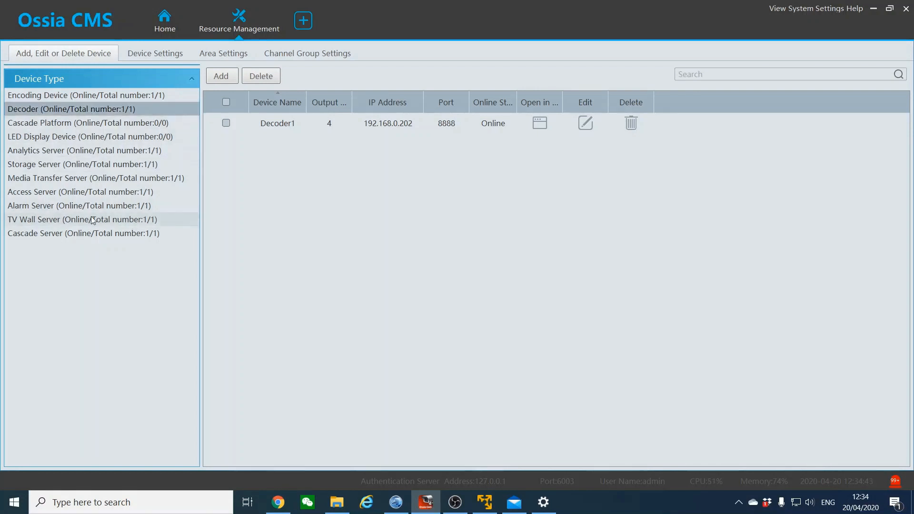
{"action": "left_click", "coordinate": [75, 96]}
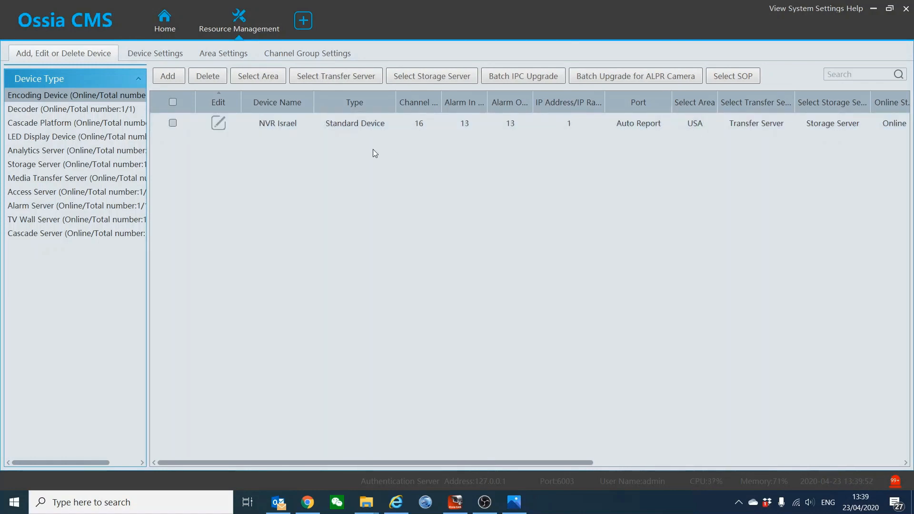
{"action": "left_click", "coordinate": [168, 76]}
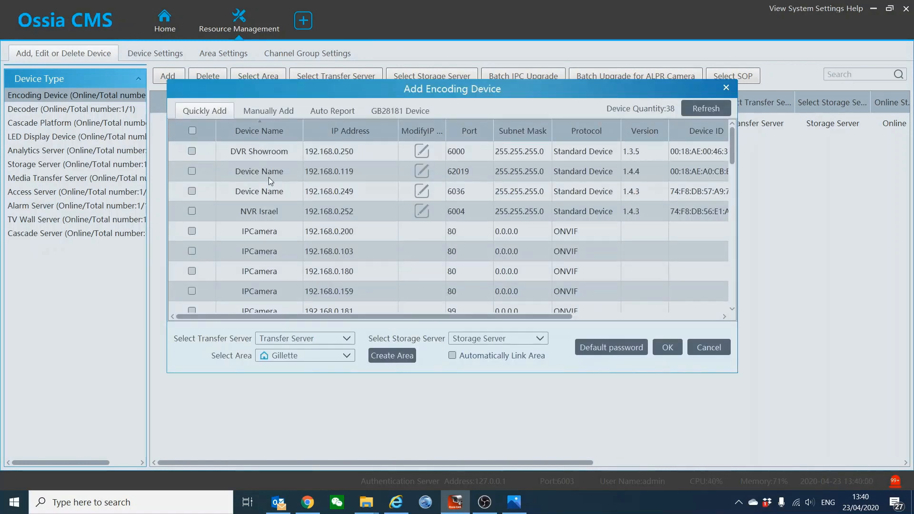
Tick IPCameras 192.168.0.159 and 192.168.0.180 in the Quickly Add list
{"action": "scroll", "coordinate": [314, 222], "scroll_direction": "down", "scroll_amount": 10}
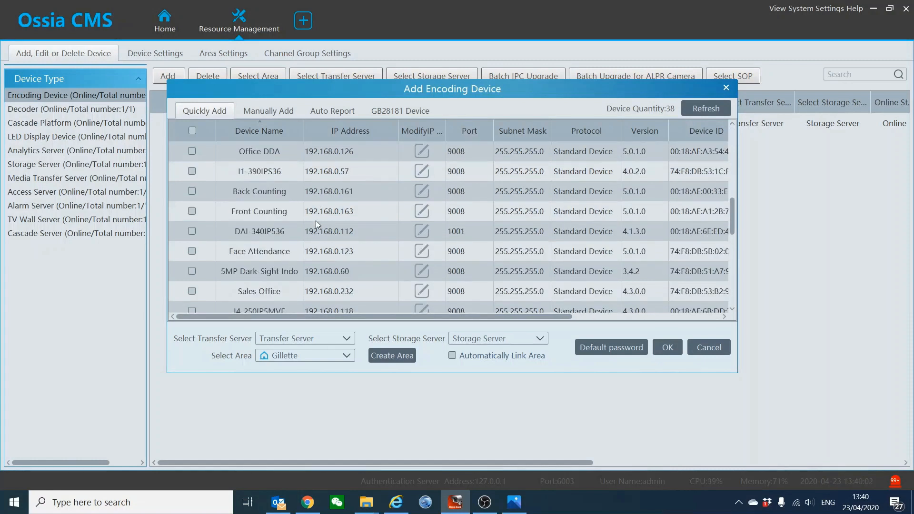
{"action": "scroll", "coordinate": [302, 259], "scroll_direction": "up", "scroll_amount": 10}
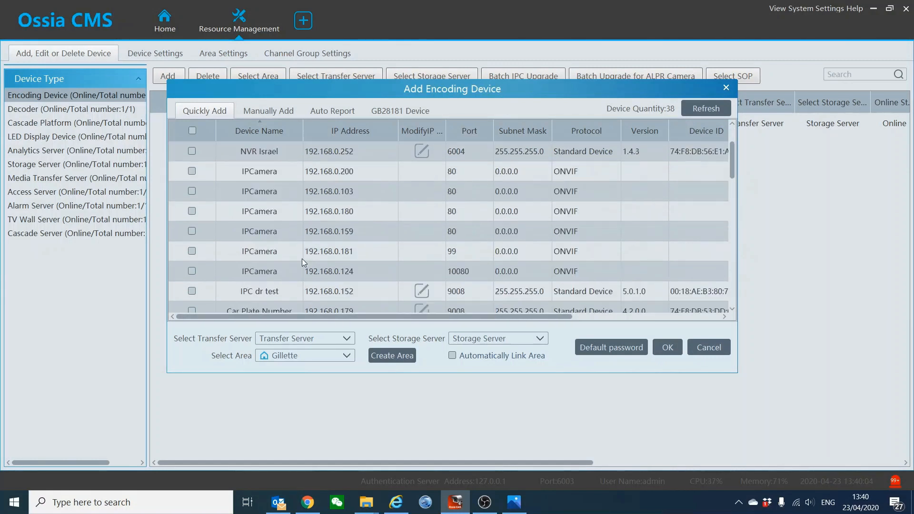
{"action": "left_click", "coordinate": [192, 232]}
{"action": "left_click", "coordinate": [192, 211]}
{"action": "left_click", "coordinate": [632, 348]}
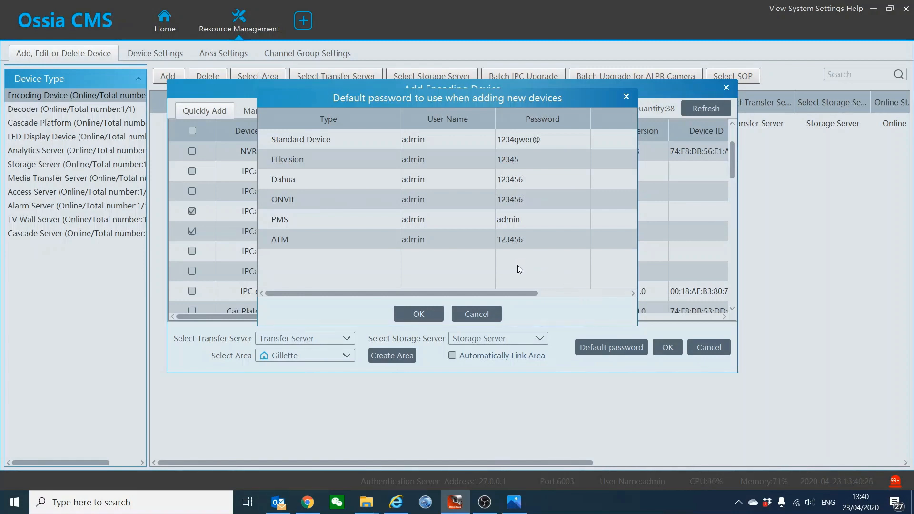
{"action": "double_click", "coordinate": [529, 160]}
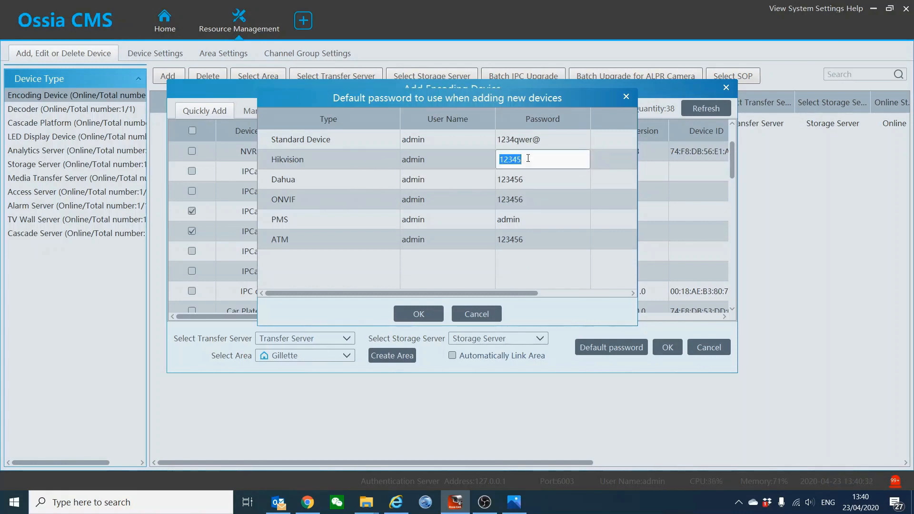
{"action": "double_click", "coordinate": [540, 180]}
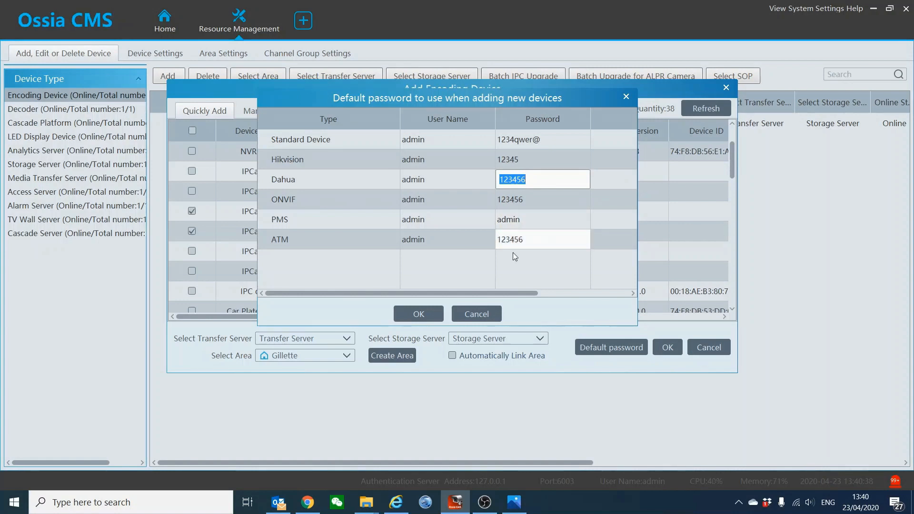
{"action": "left_click", "coordinate": [486, 315]}
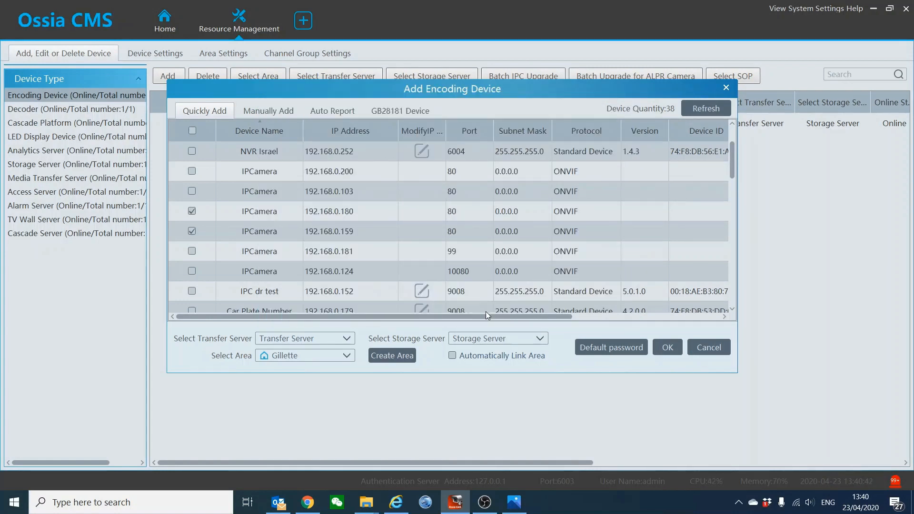
Switch to manual adding and select the entry row's IP address 0.0.0.0 for editing
{"action": "left_click", "coordinate": [267, 111]}
{"action": "left_click", "coordinate": [275, 152]}
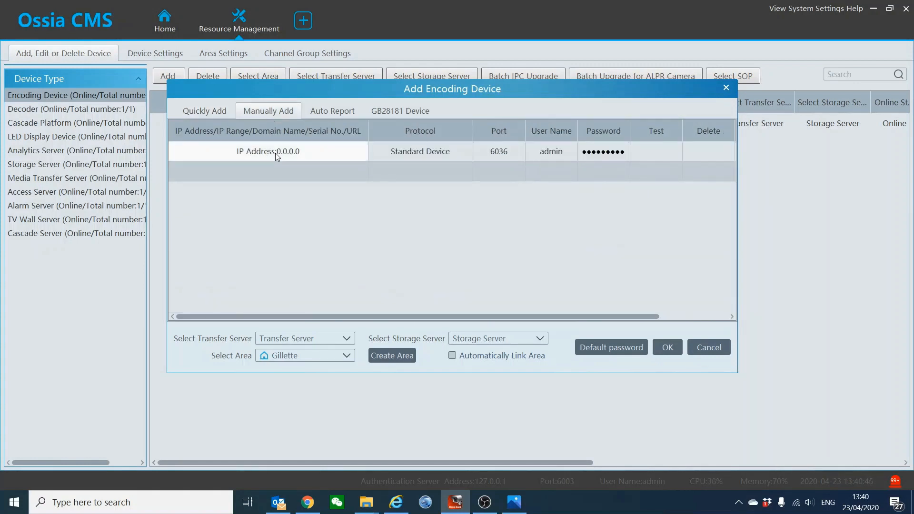
{"action": "left_click", "coordinate": [281, 153]}
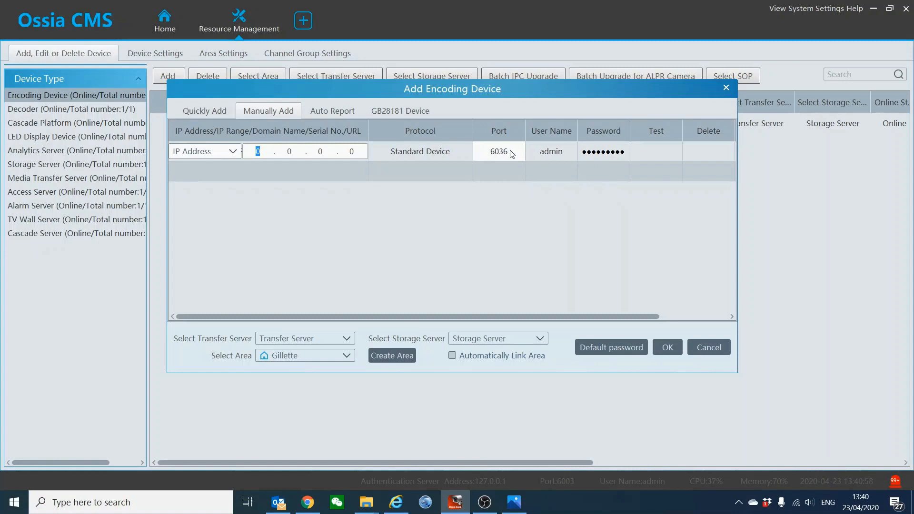
Review the protocol choices, keep Standard Device, and return to editing the IP octets
{"action": "left_click", "coordinate": [444, 153]}
{"action": "left_click", "coordinate": [444, 152]}
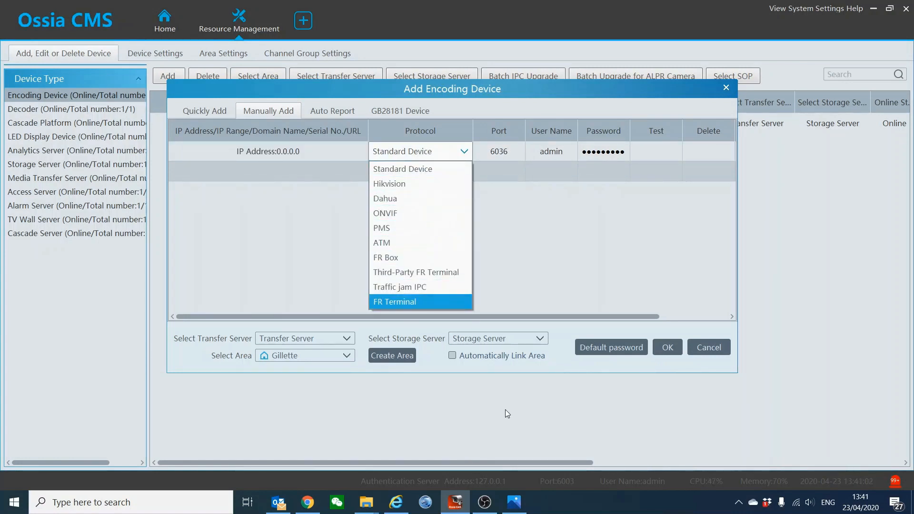
{"action": "left_click", "coordinate": [538, 512]}
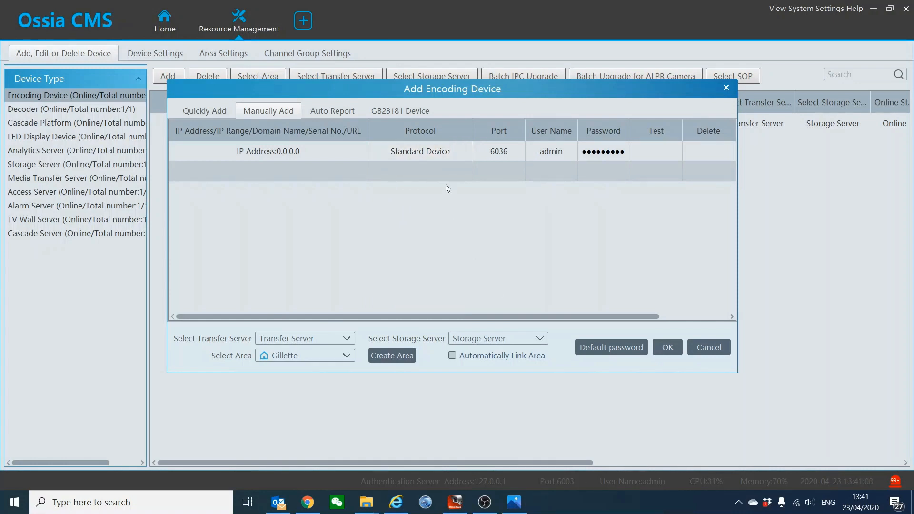
{"action": "left_click", "coordinate": [447, 155]}
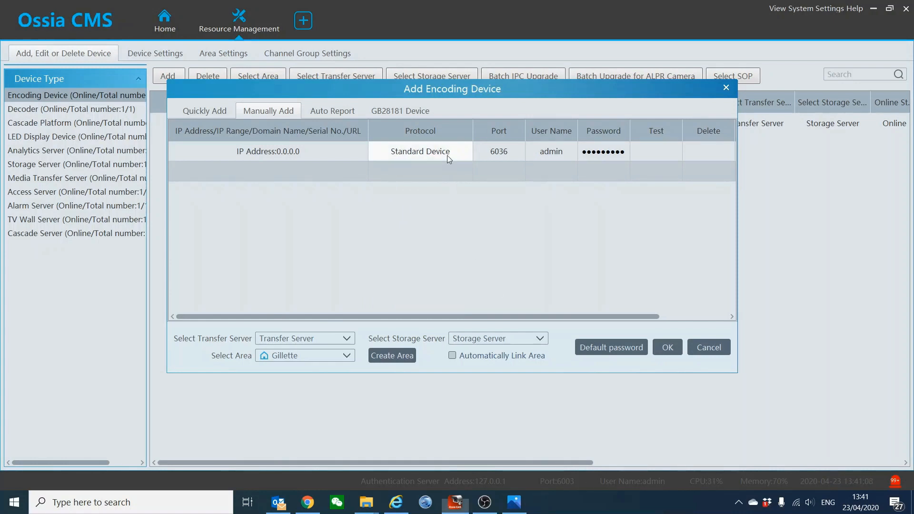
{"action": "left_click", "coordinate": [447, 155]}
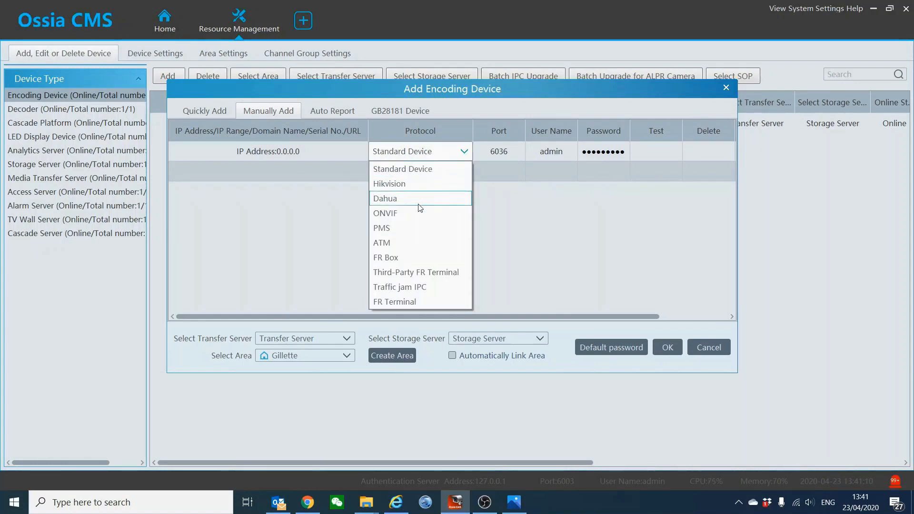
{"action": "left_click", "coordinate": [431, 322]}
{"action": "left_click", "coordinate": [318, 151]}
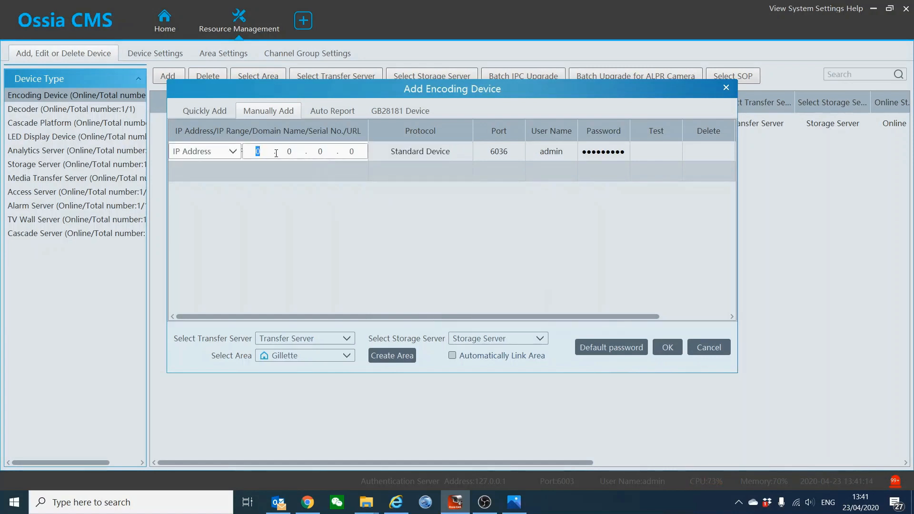
Change the manual entry's address type to Domain Name, then move to the Auto Report page
{"action": "left_click", "coordinate": [239, 152]}
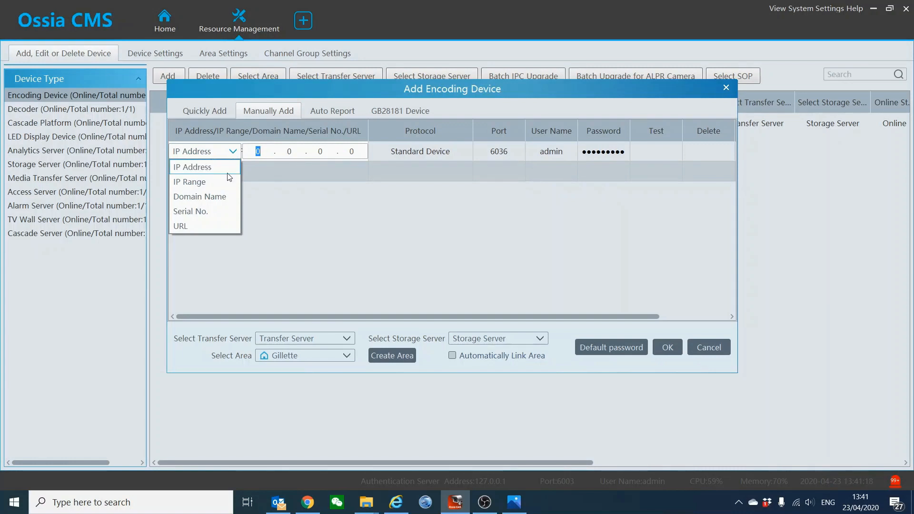
{"action": "left_click", "coordinate": [215, 197]}
{"action": "left_click", "coordinate": [279, 153]}
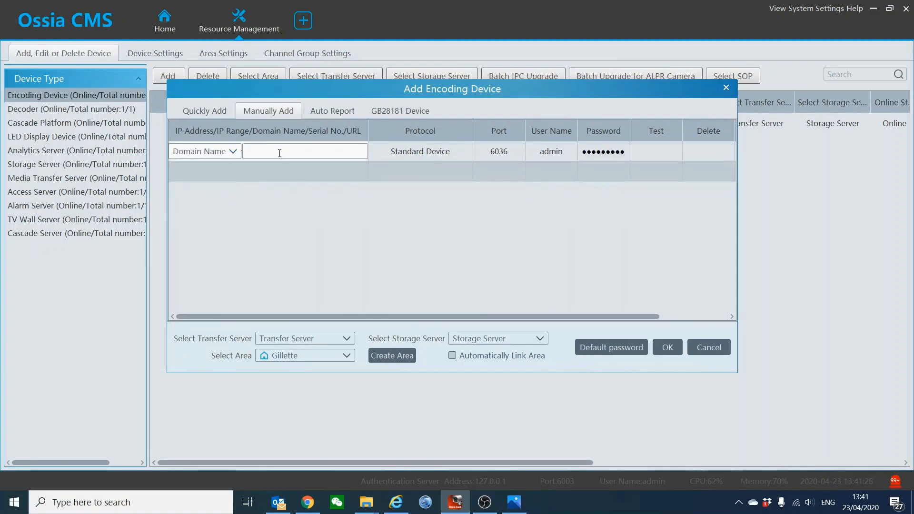
{"action": "left_click", "coordinate": [233, 151]}
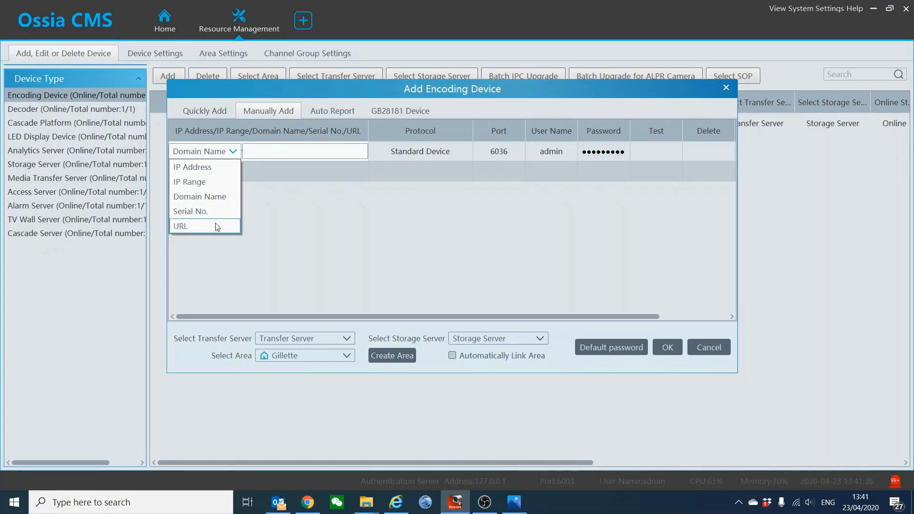
{"action": "left_click", "coordinate": [304, 217]}
{"action": "left_click", "coordinate": [332, 110]}
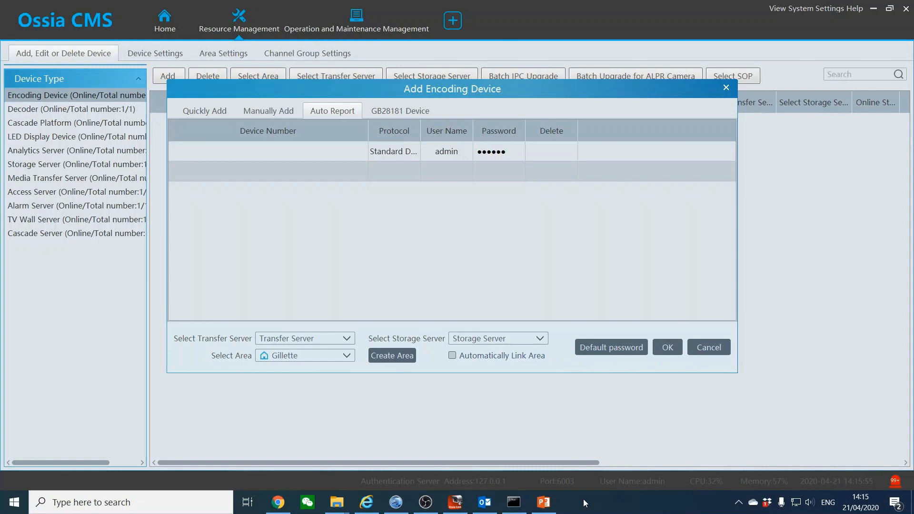
Cycle through the three adding pages, then show PowerPoint slide 20 'System Architecture – Auto Report'
{"action": "left_click", "coordinate": [219, 111]}
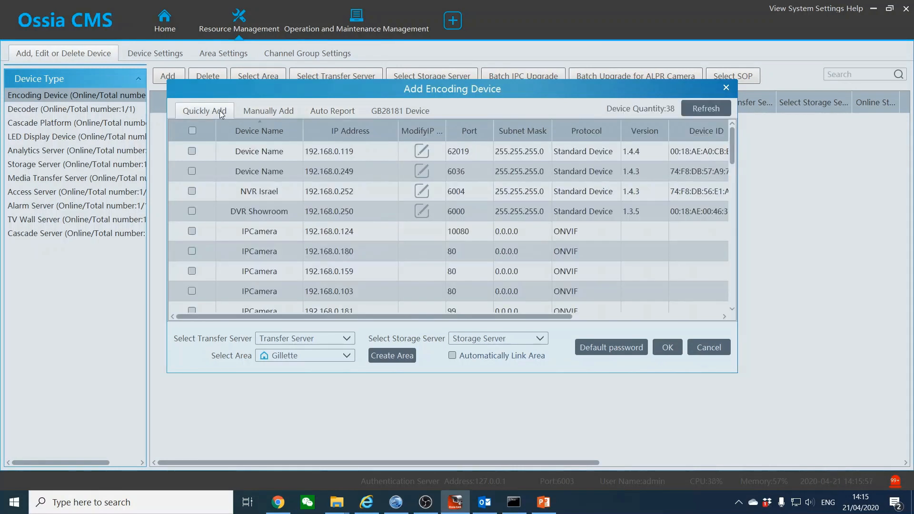
{"action": "left_click", "coordinate": [247, 111]}
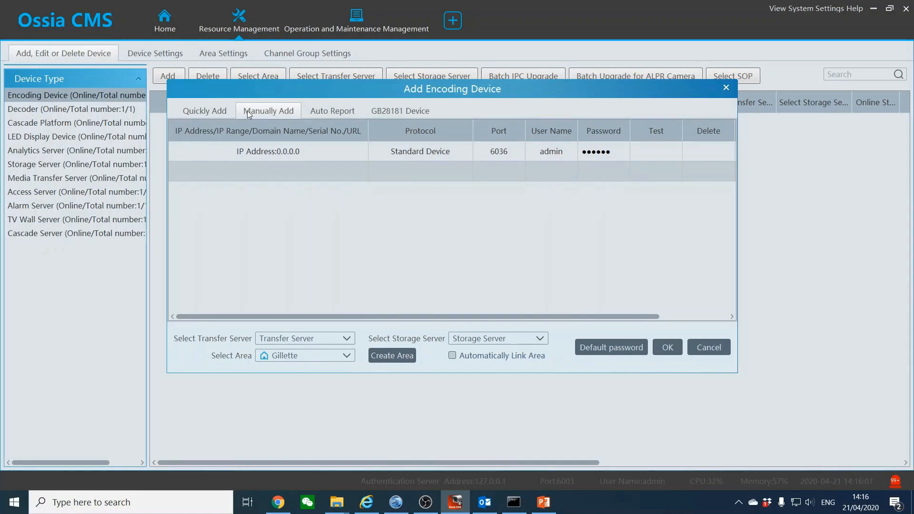
{"action": "left_click", "coordinate": [319, 110]}
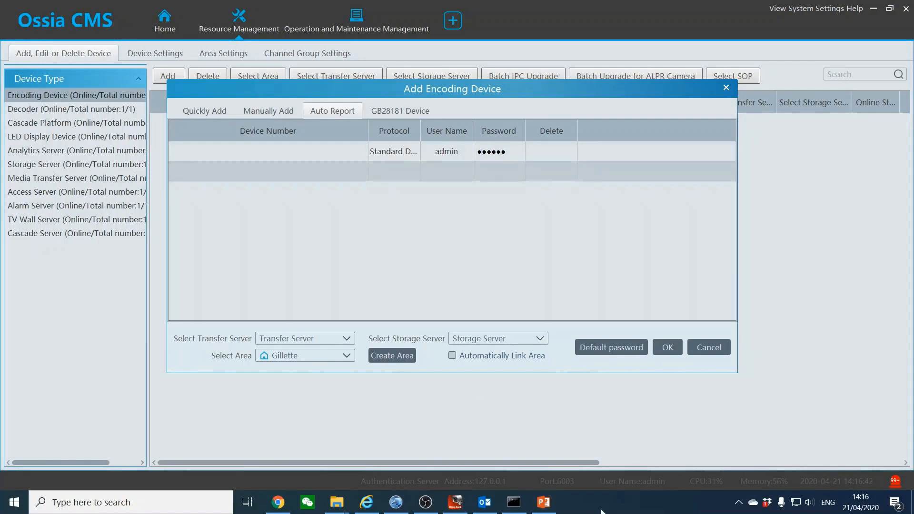
{"action": "left_click", "coordinate": [543, 502]}
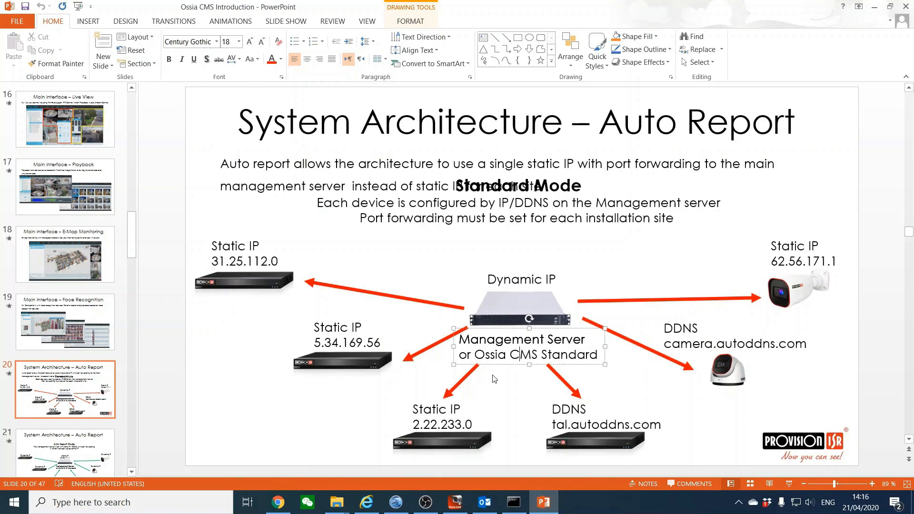
{"action": "left_click", "coordinate": [534, 259]}
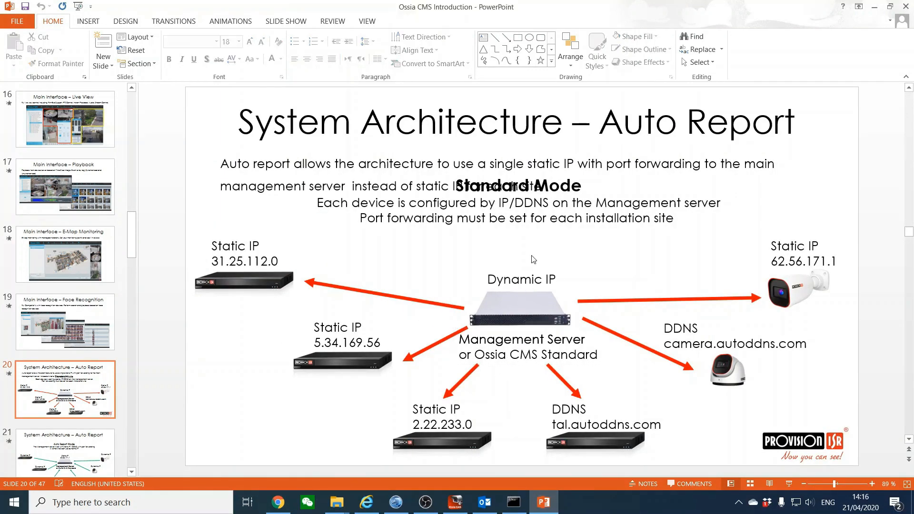
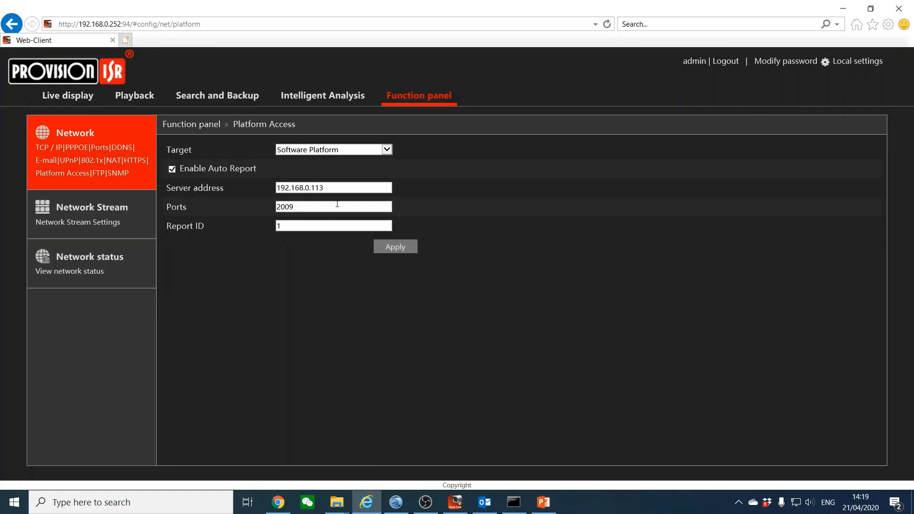
Open the Web-Client's TCP/IP Platform Access settings and highlight server address 192.168.0.113
{"action": "left_click", "coordinate": [408, 102]}
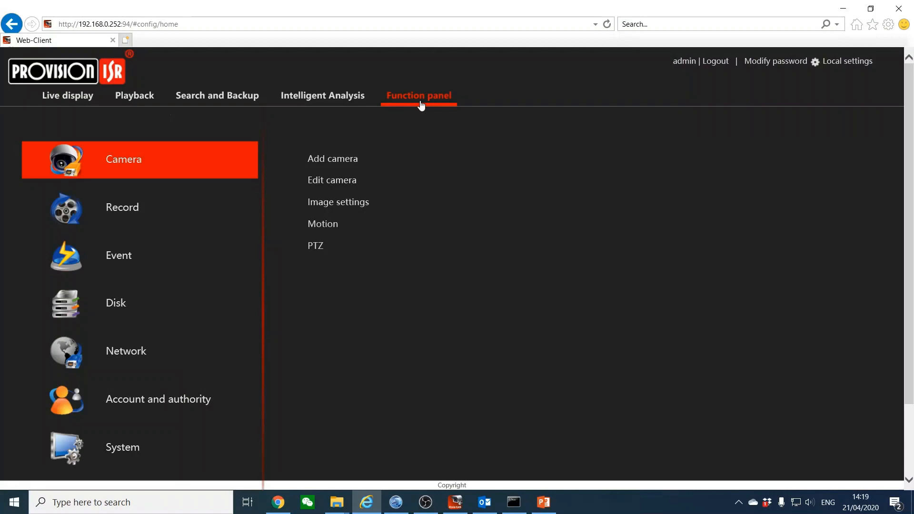
{"action": "left_click", "coordinate": [131, 360]}
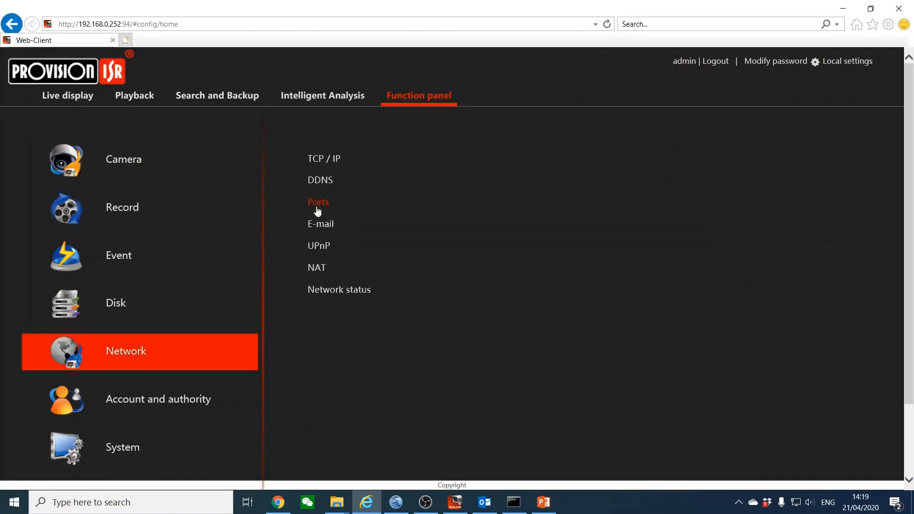
{"action": "left_click", "coordinate": [326, 162]}
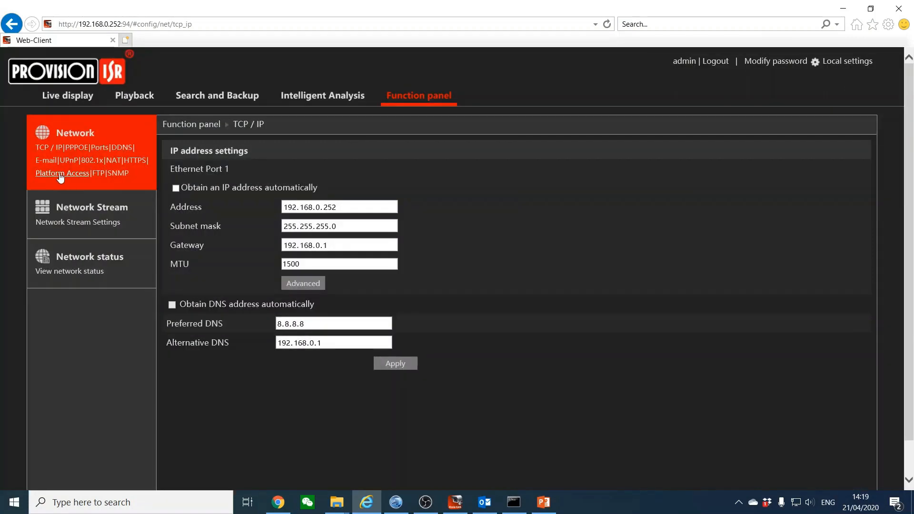
{"action": "left_click", "coordinate": [63, 174]}
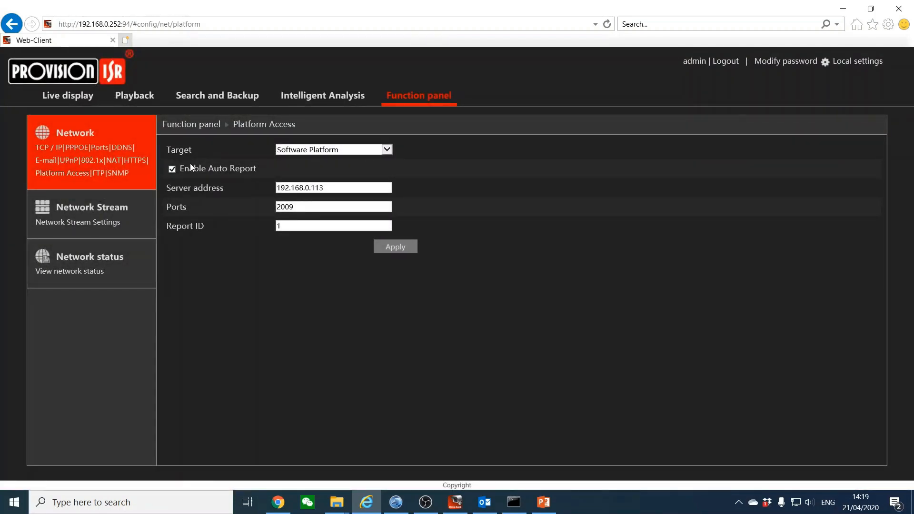
{"action": "triple_click", "coordinate": [178, 188]}
{"action": "left_click", "coordinate": [213, 193]}
{"action": "left_click_drag", "start_coordinate": [338, 189], "coordinate": [280, 188]}
{"action": "left_click", "coordinate": [224, 207]}
Check the transfer server's auto report port 2009 in the server status window, leaving it unchanged
{"action": "left_click", "coordinate": [739, 502]}
{"action": "left_click", "coordinate": [746, 455]}
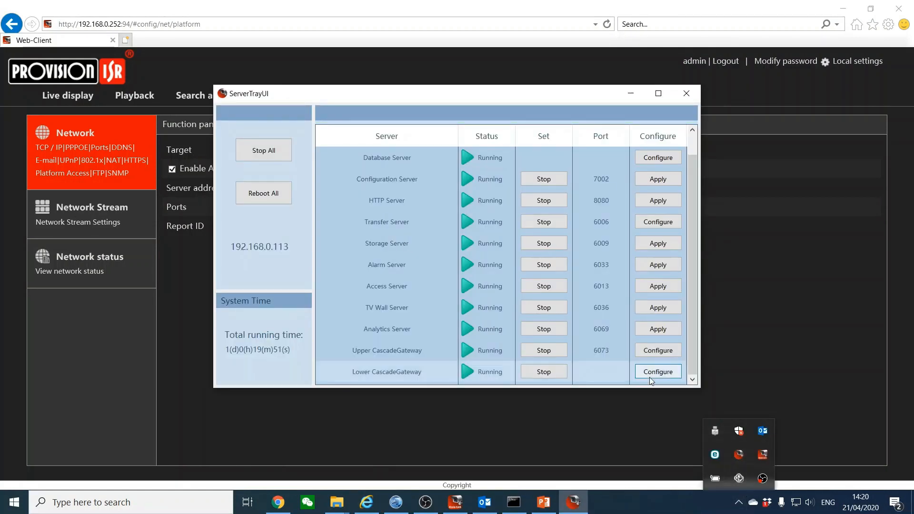
{"action": "left_click", "coordinate": [692, 264]}
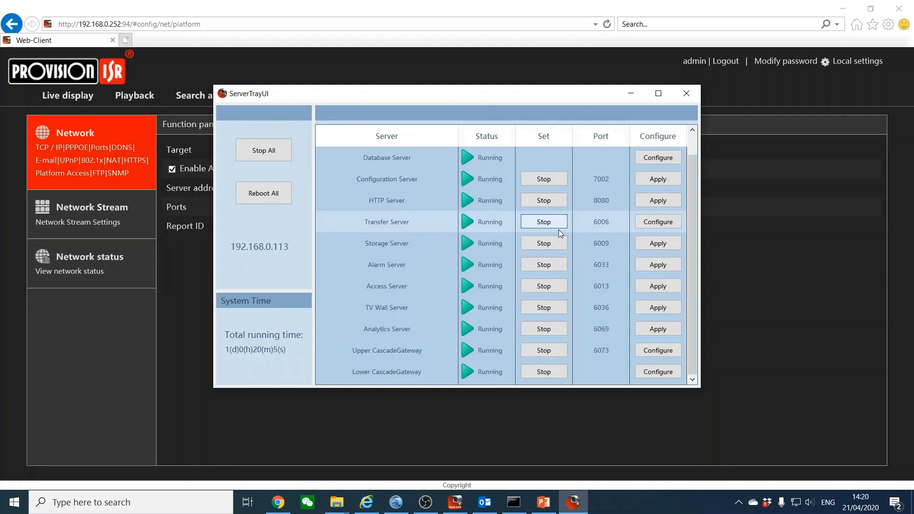
{"action": "left_click", "coordinate": [642, 225]}
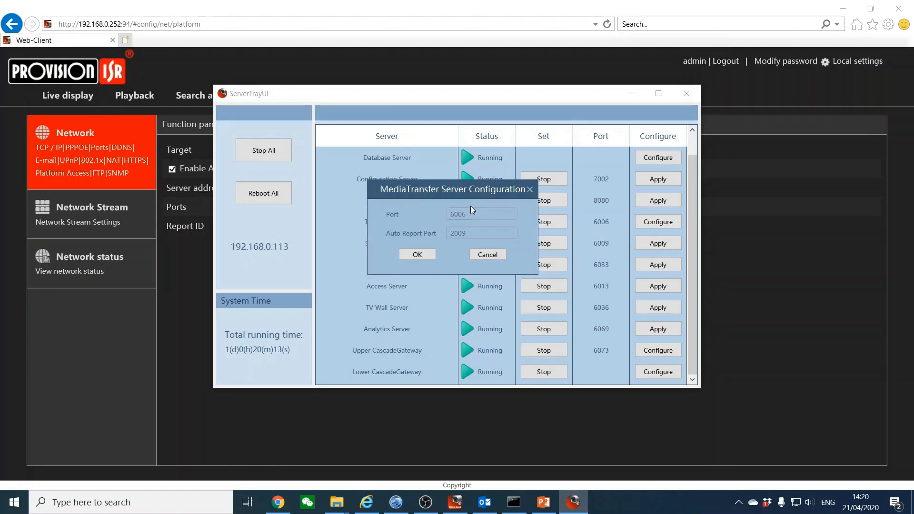
{"action": "double_click", "coordinate": [447, 235]}
{"action": "left_click", "coordinate": [490, 255]}
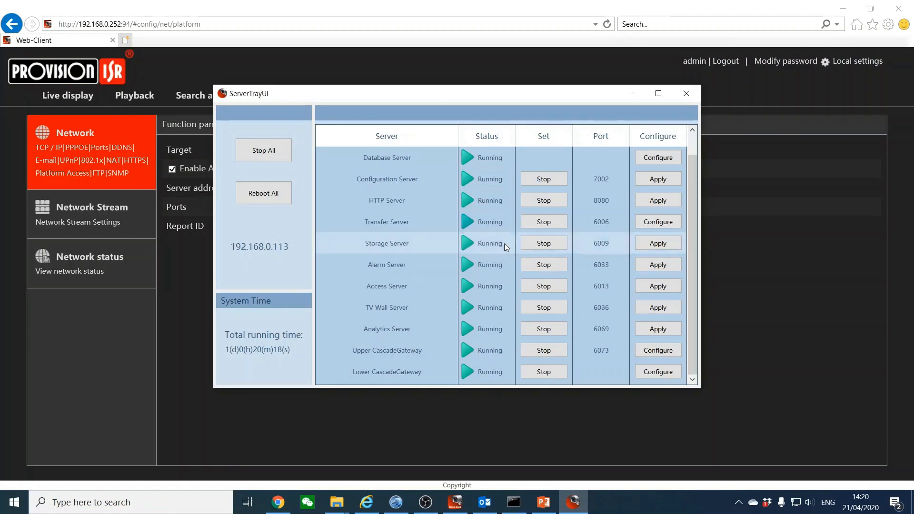
{"action": "left_click", "coordinate": [632, 94]}
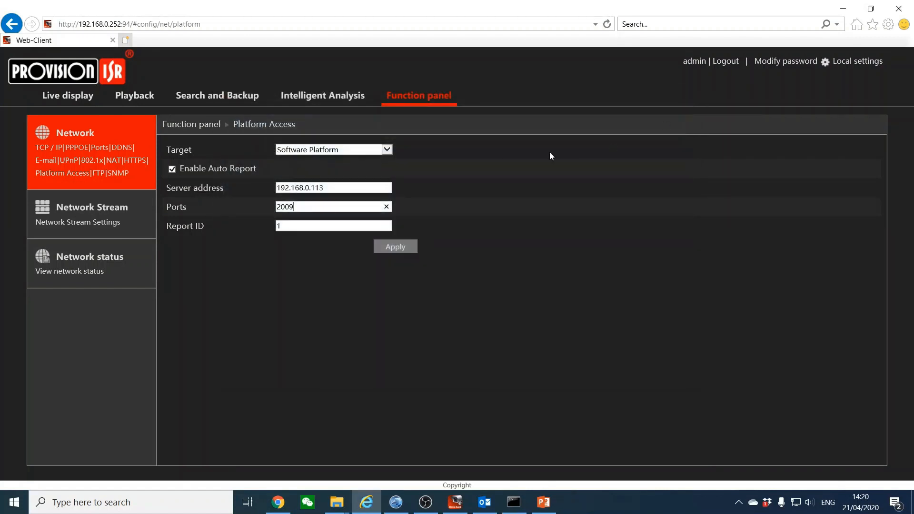
Save the Platform Access settings with report ID 1 and return to Ossia CMS
{"action": "double_click", "coordinate": [315, 230]}
{"action": "left_click", "coordinate": [394, 247]}
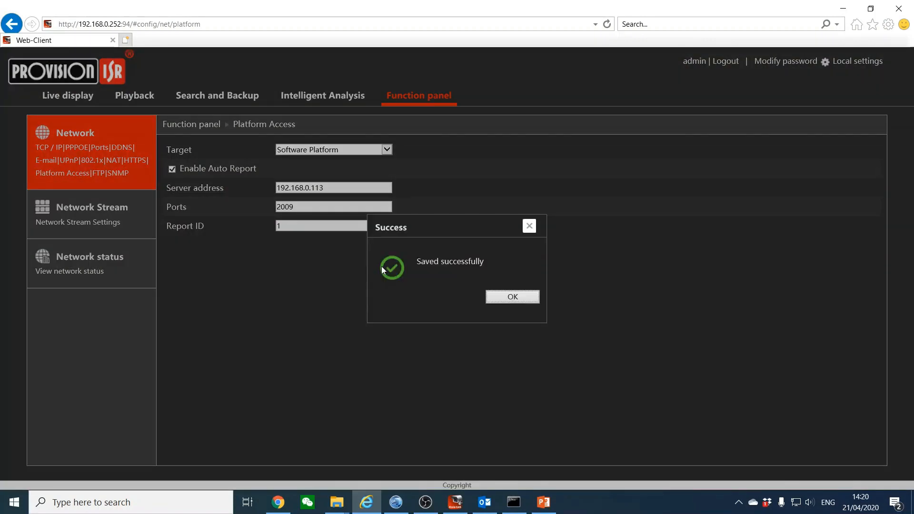
{"action": "left_click", "coordinate": [526, 298]}
{"action": "left_click", "coordinate": [455, 504]}
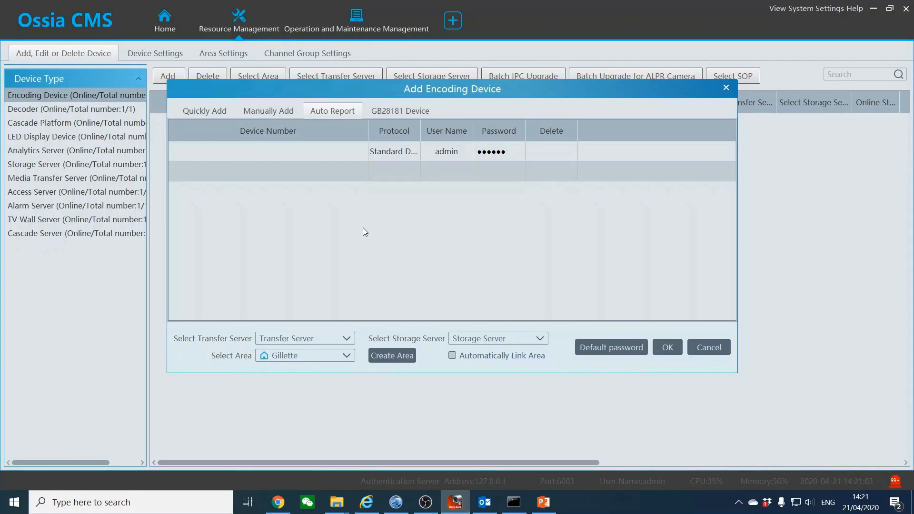
Add the auto-reporting recorder as device number 1 with the device password
{"action": "left_click", "coordinate": [279, 150]}
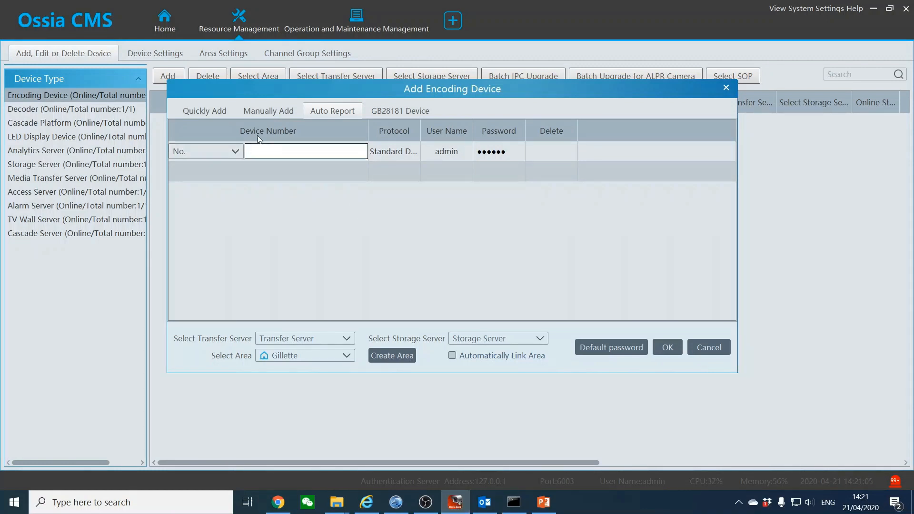
{"action": "type", "text": "1"}
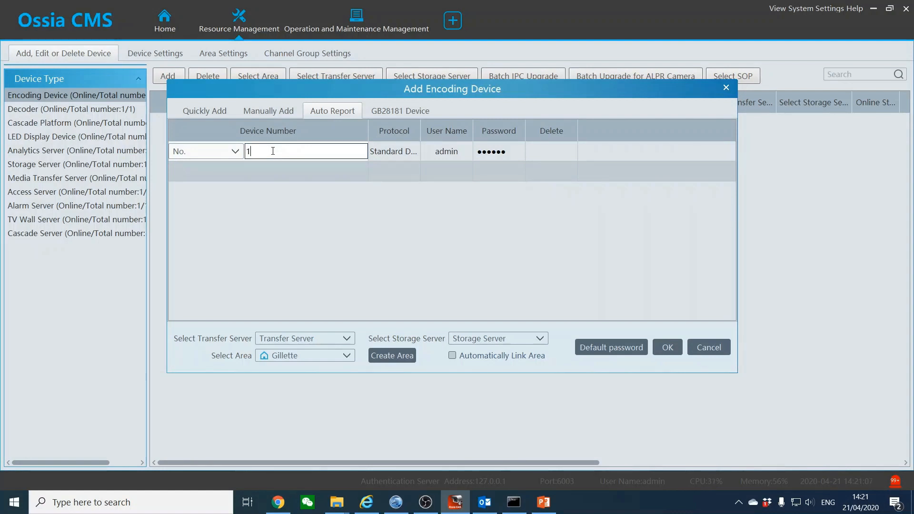
{"action": "left_click", "coordinate": [500, 152]}
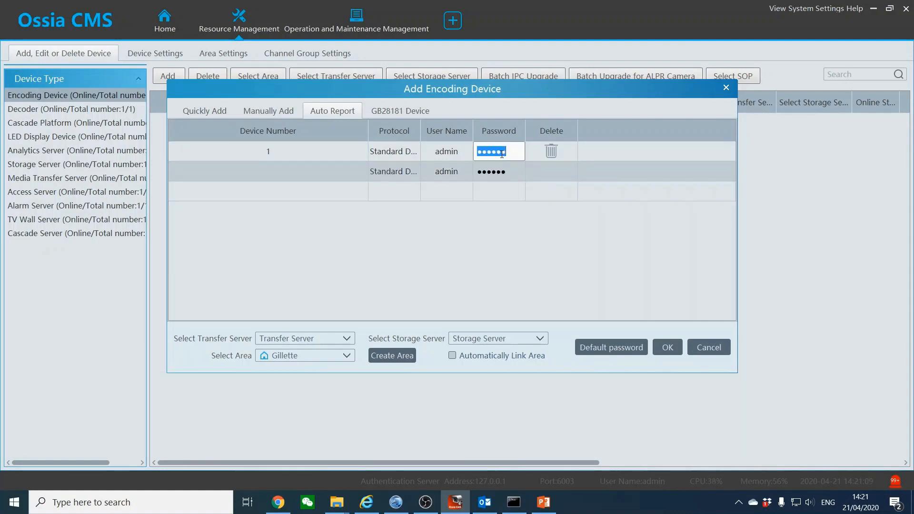
{"action": "type", "text": "•••••••••"}
{"action": "left_click", "coordinate": [661, 349]}
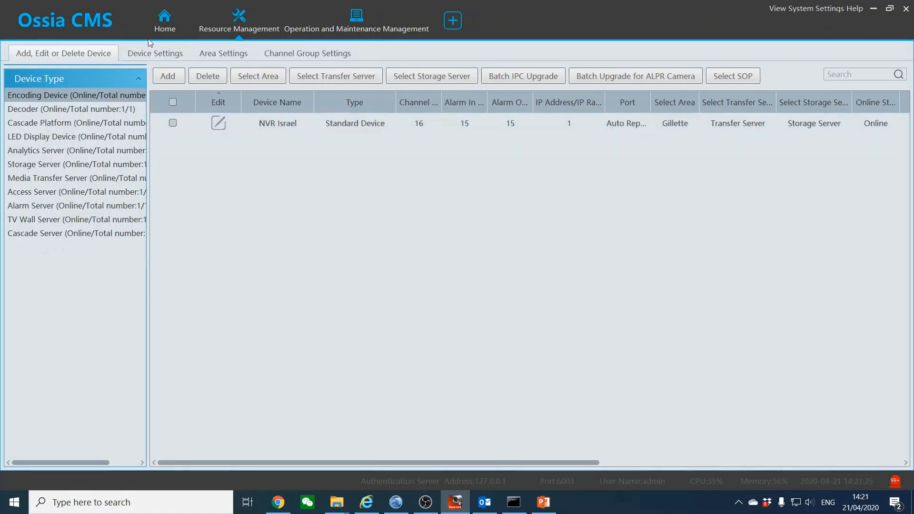
{"action": "left_click", "coordinate": [161, 36]}
Show the NVR Israel_2nd Floor camera in the first pane of a 16-pane Live View
{"action": "left_click", "coordinate": [90, 107]}
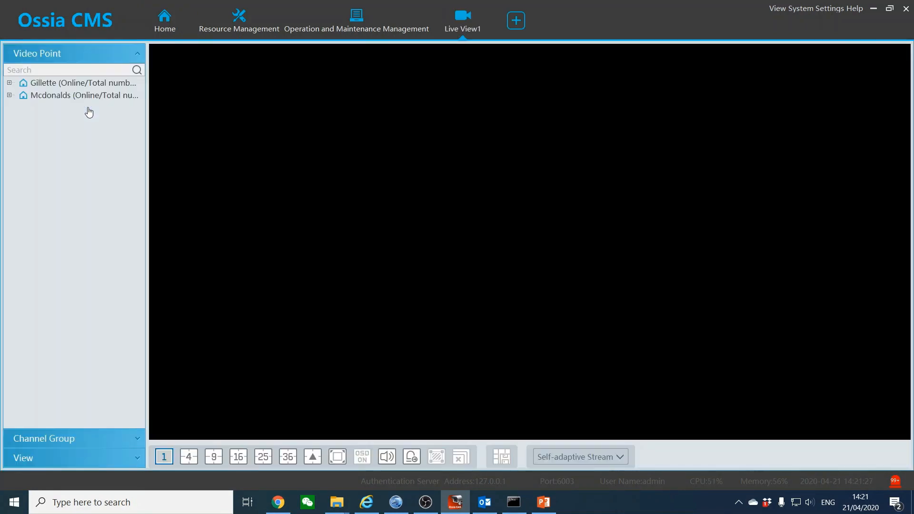
{"action": "left_click", "coordinate": [9, 83]}
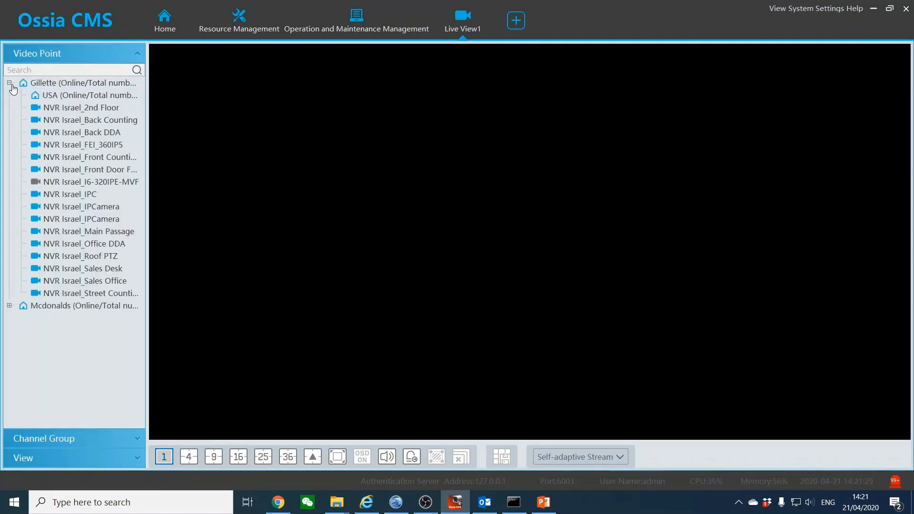
{"action": "left_click", "coordinate": [238, 457]}
{"action": "left_click_drag", "start_coordinate": [71, 106], "coordinate": [302, 114]}
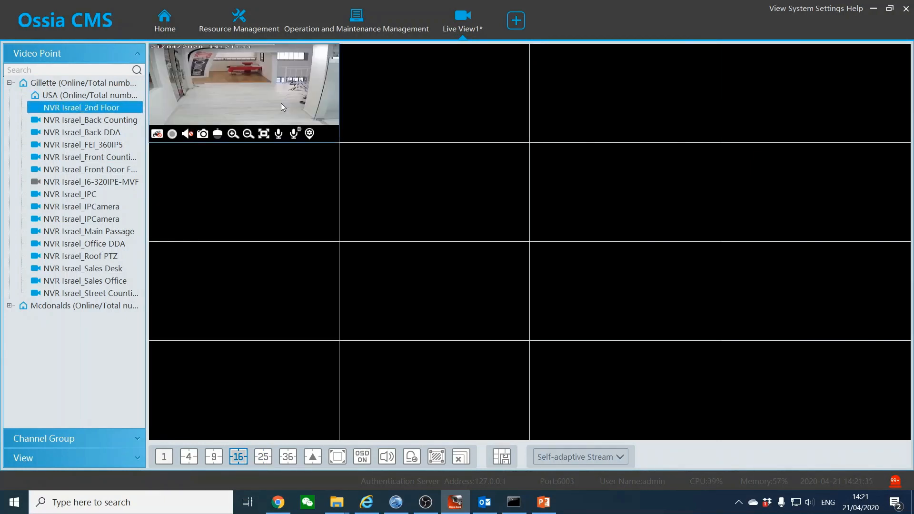
{"action": "right_click", "coordinate": [298, 100]}
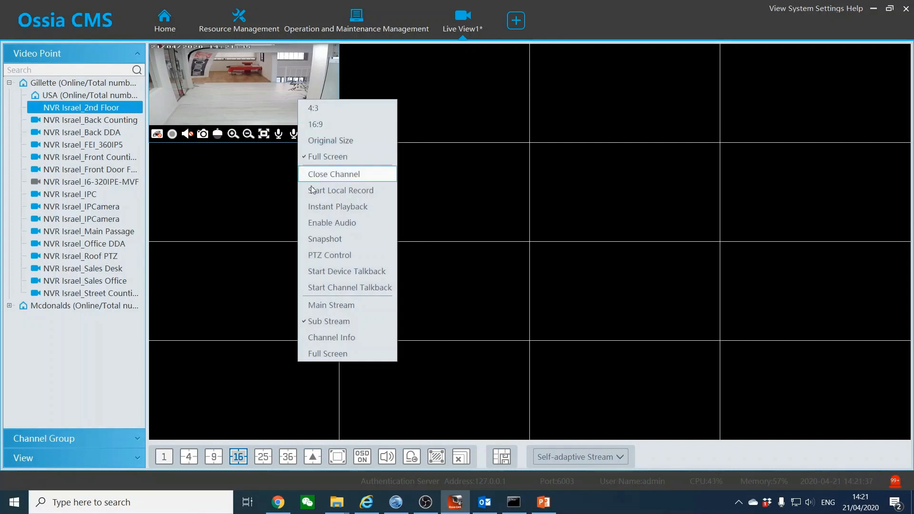
{"action": "left_click", "coordinate": [658, 506]}
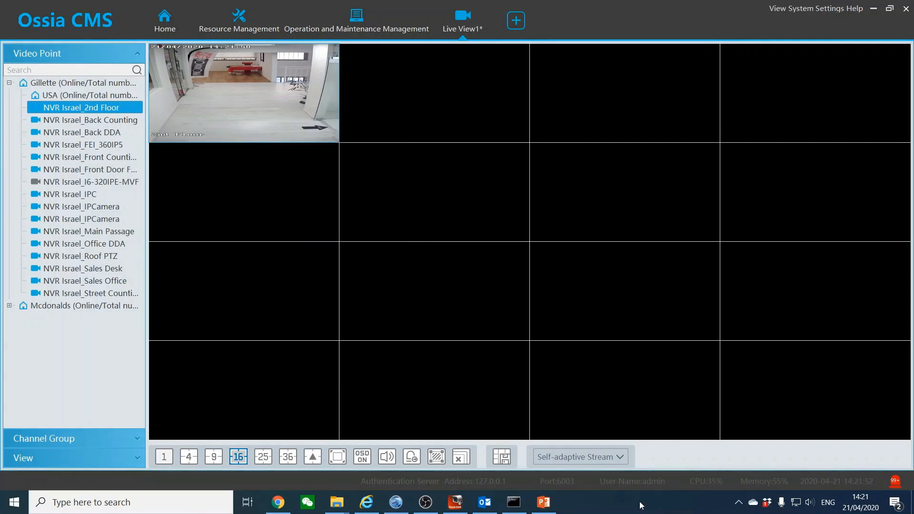
{"action": "mouse_move", "coordinate": [294, 136]}
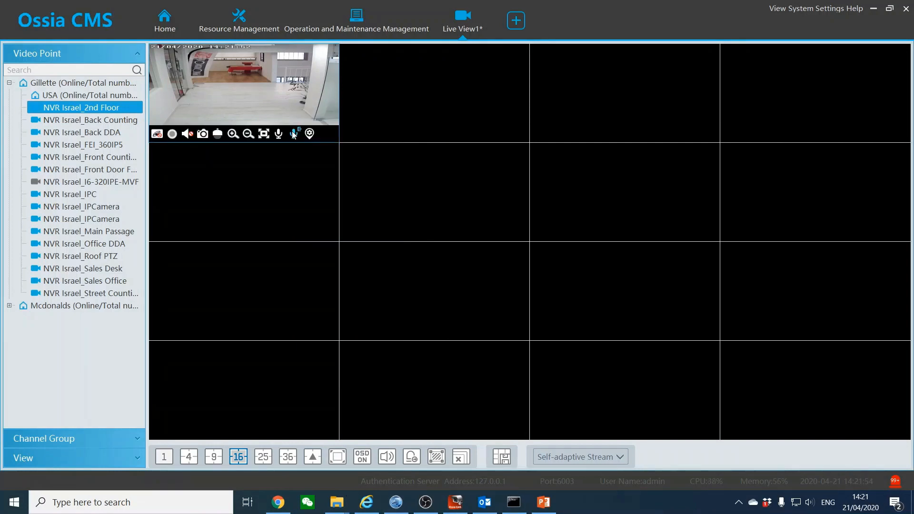
{"action": "left_click", "coordinate": [272, 94]}
{"action": "right_click", "coordinate": [272, 94]}
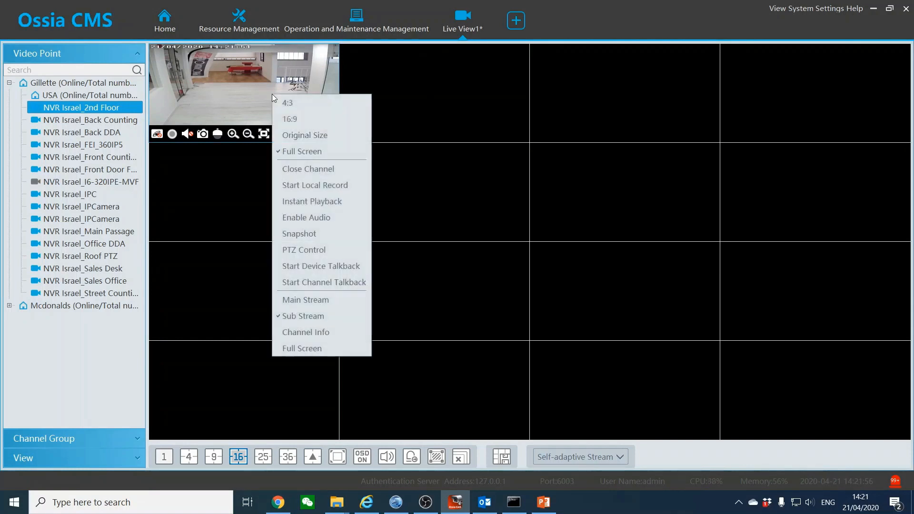
{"action": "left_click", "coordinate": [231, 95]}
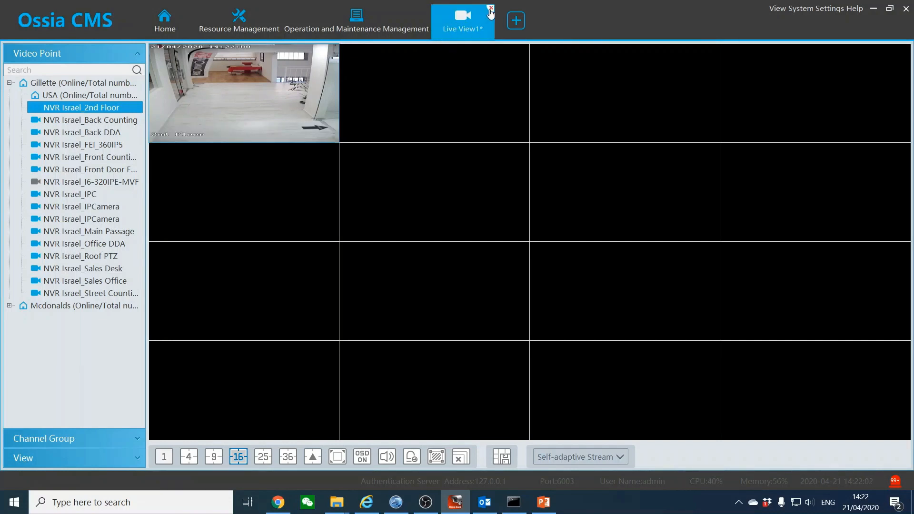
Close the live view without saving and open the encoding device settings
{"action": "left_click", "coordinate": [490, 8]}
{"action": "left_click", "coordinate": [481, 274]}
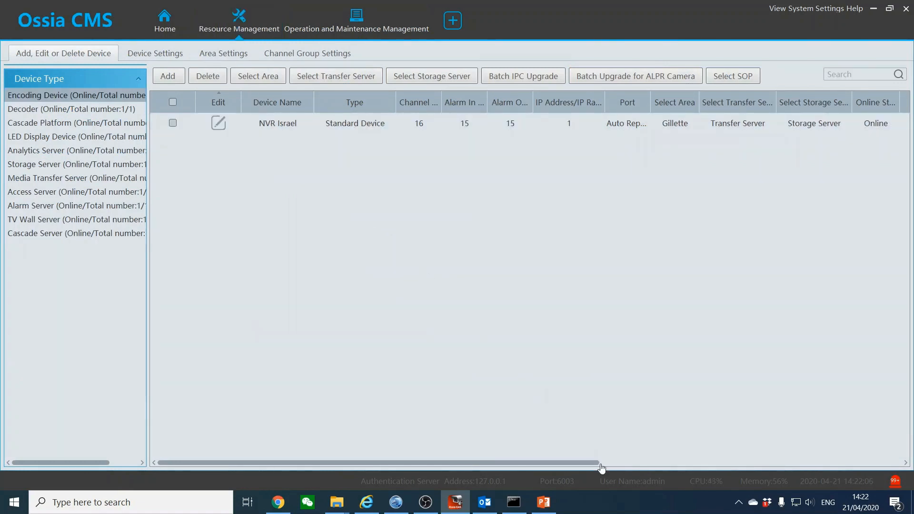
{"action": "left_click", "coordinate": [607, 503]}
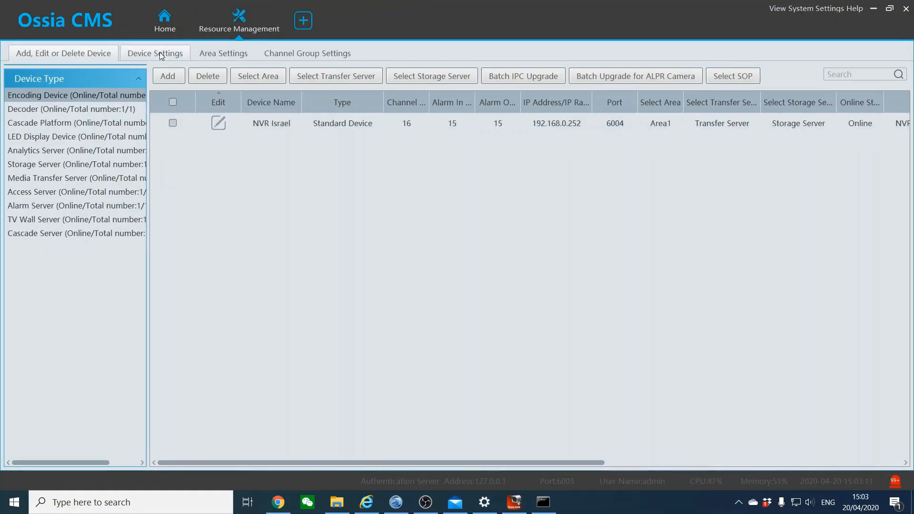
{"action": "left_click", "coordinate": [160, 54]}
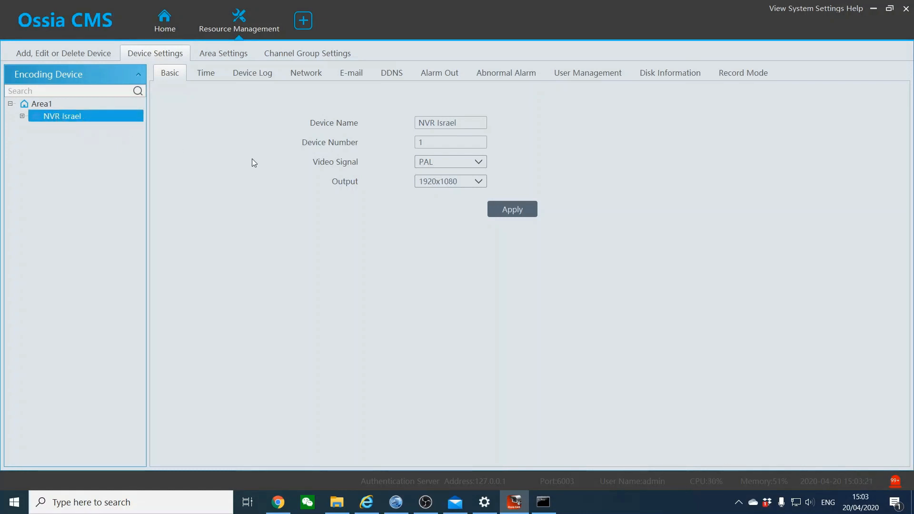
Browse NVR Israel's resolution list, time, log, network, e-mail and DDNS settings without changes
{"action": "left_click", "coordinate": [436, 181]}
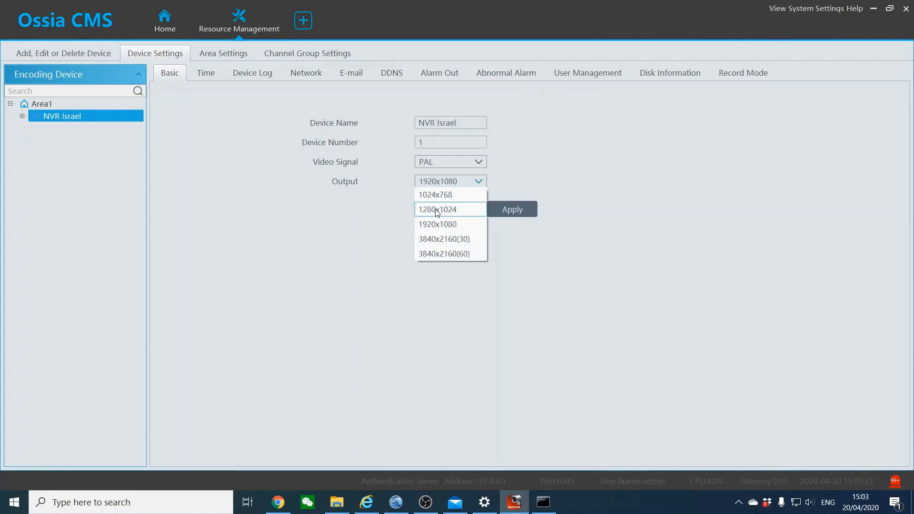
{"action": "left_click", "coordinate": [419, 291]}
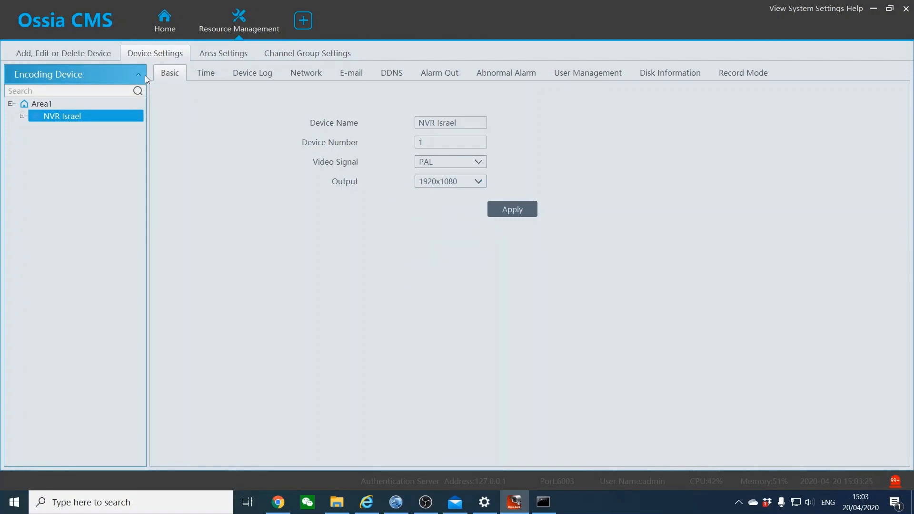
{"action": "left_click", "coordinate": [220, 71]}
{"action": "left_click", "coordinate": [252, 74]}
{"action": "left_click", "coordinate": [293, 72]}
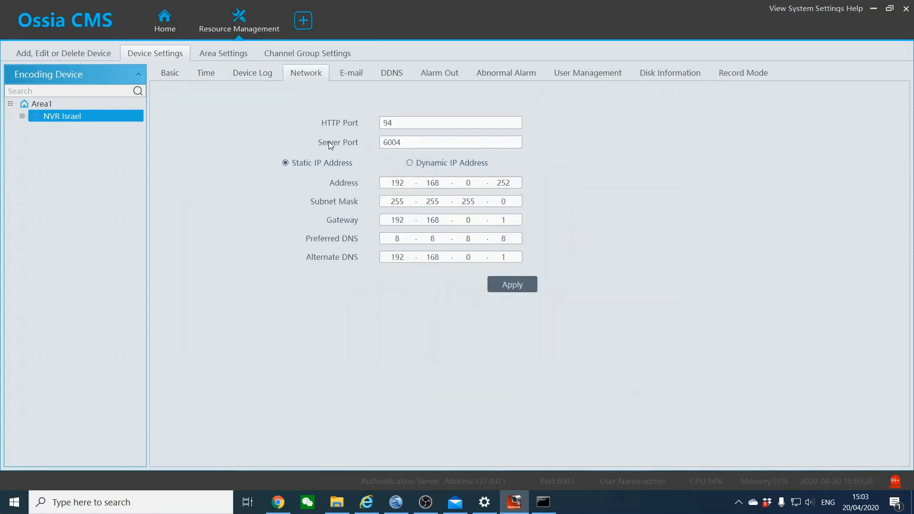
{"action": "left_click", "coordinate": [355, 75]}
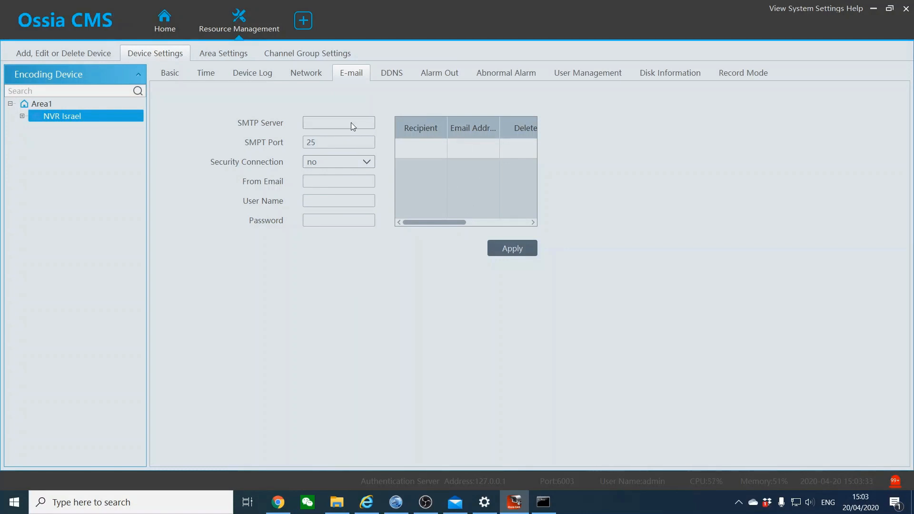
{"action": "left_click", "coordinate": [383, 75]}
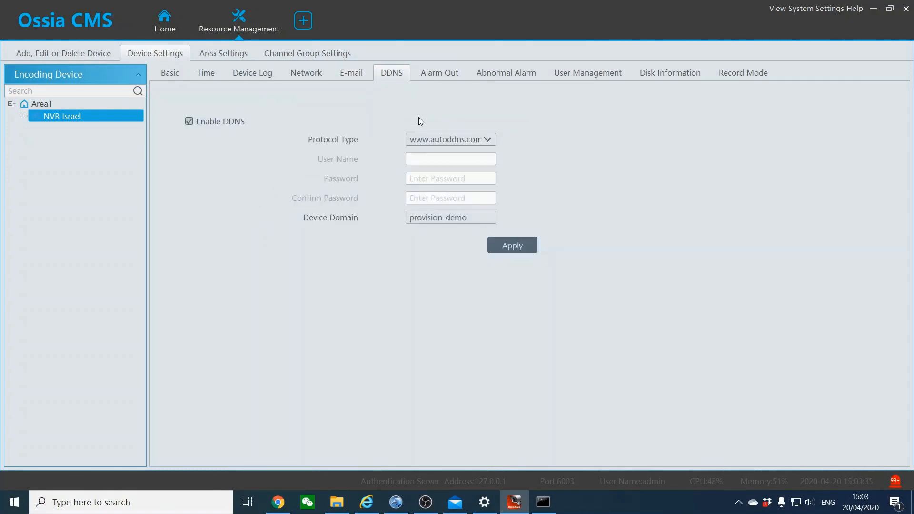
Review user accounts, disk information and record mode options, then return to Basic settings
{"action": "left_click", "coordinate": [574, 74]}
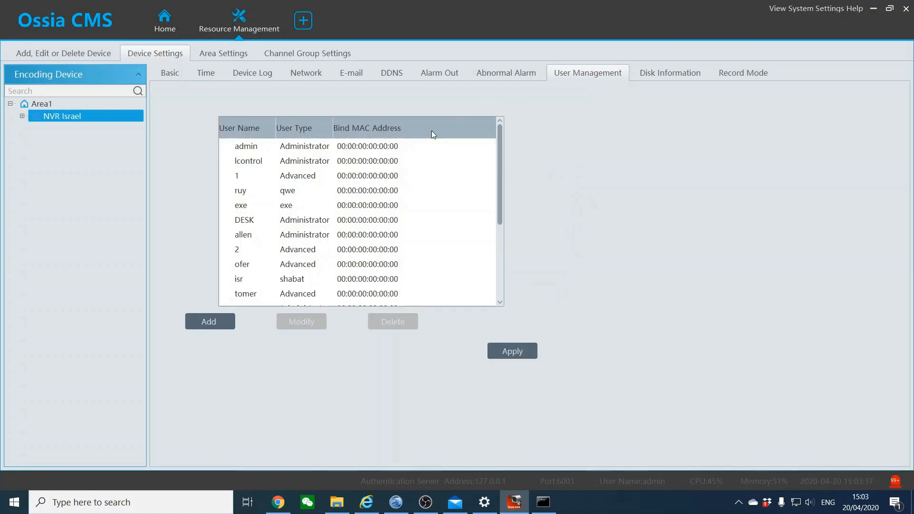
{"action": "left_click", "coordinate": [666, 71]}
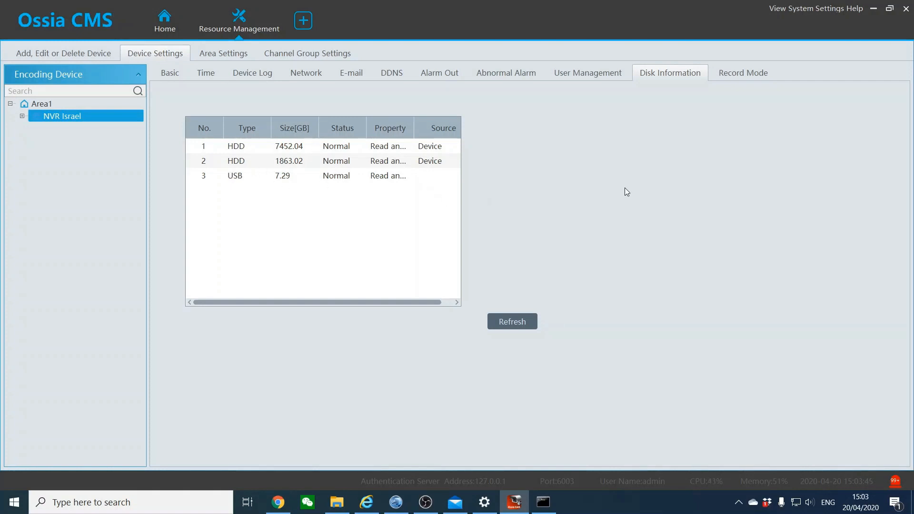
{"action": "left_click", "coordinate": [741, 75]}
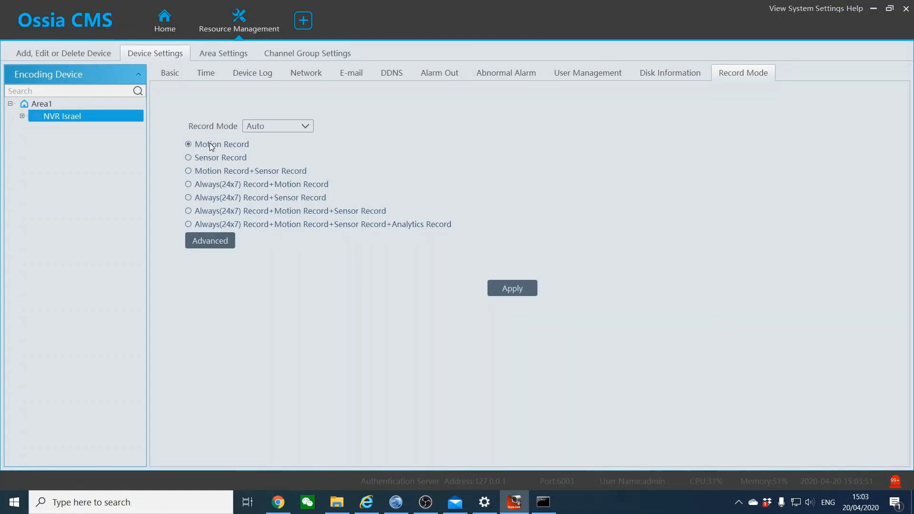
{"action": "left_click", "coordinate": [199, 160]}
{"action": "left_click", "coordinate": [199, 241]}
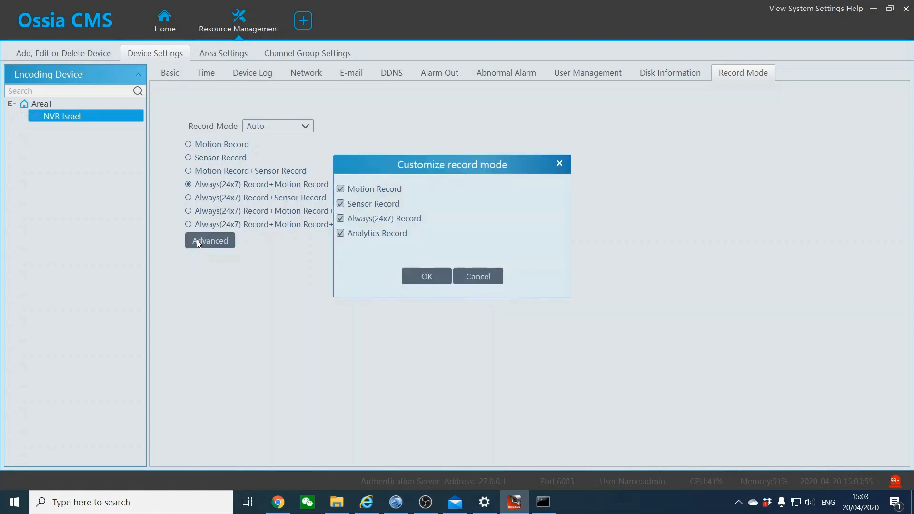
{"action": "left_click", "coordinate": [469, 283]}
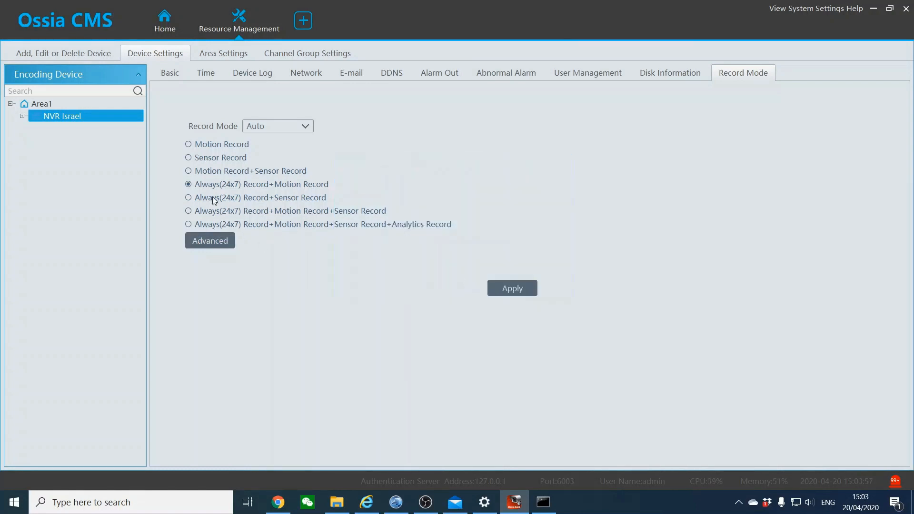
{"action": "left_click", "coordinate": [185, 71]}
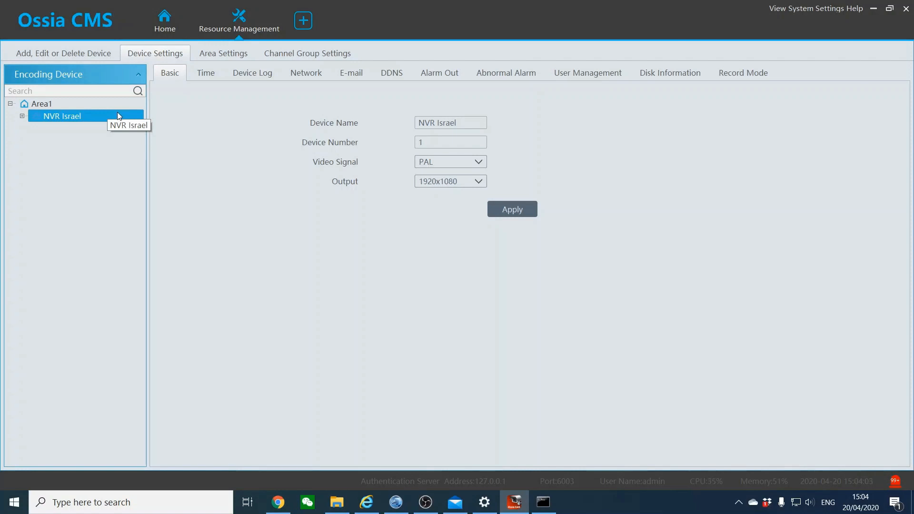
Select Front Door Face under NVR Israel and view its OSD and Image Setting pages
{"action": "left_click", "coordinate": [22, 115]}
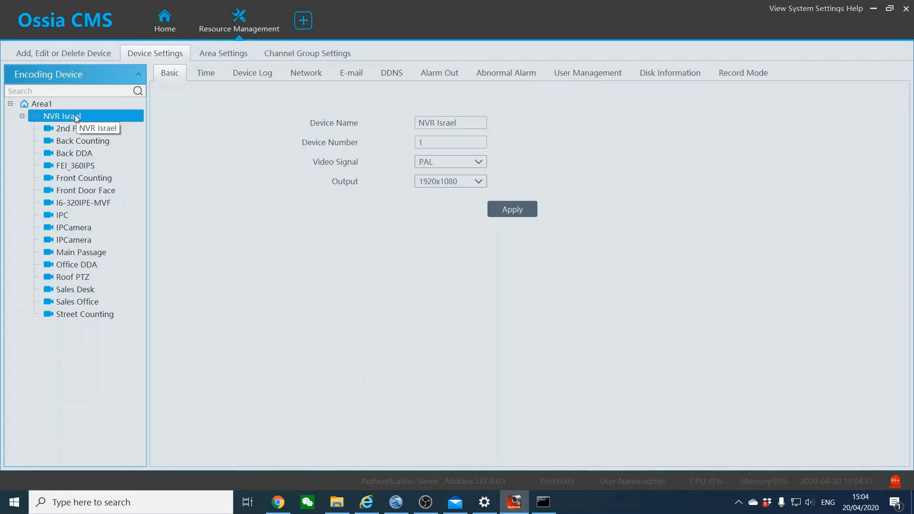
{"action": "left_click", "coordinate": [78, 193]}
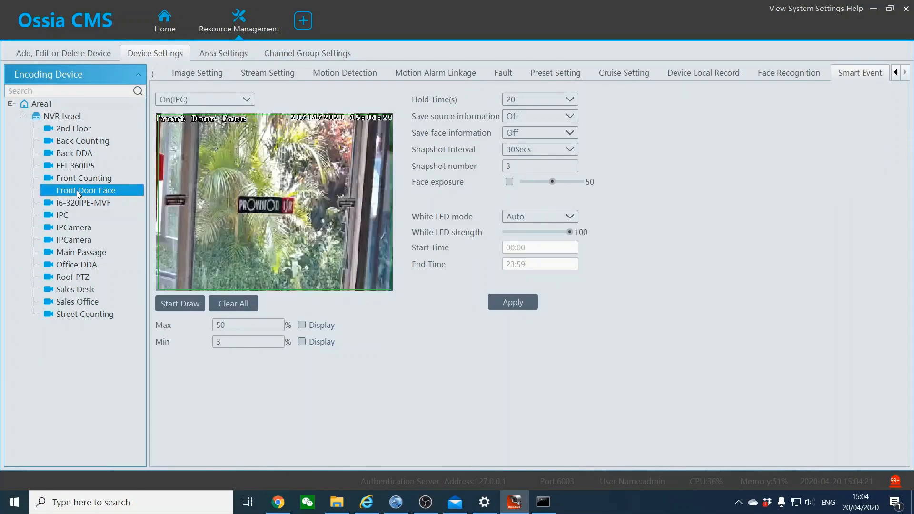
{"action": "left_click", "coordinate": [896, 72]}
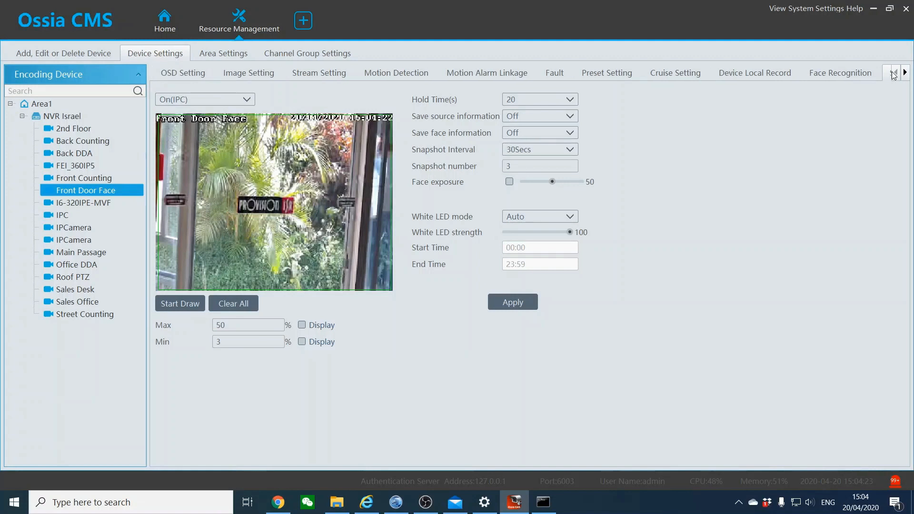
{"action": "left_click", "coordinate": [176, 77]}
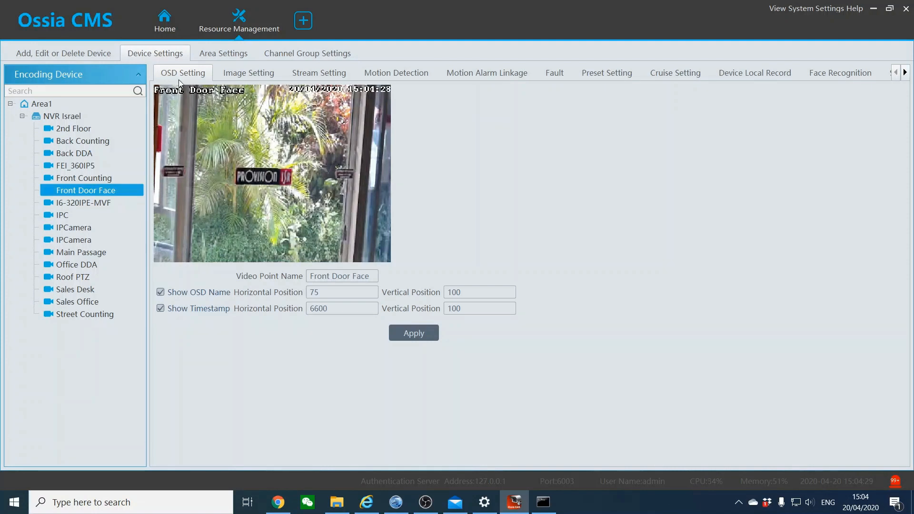
{"action": "left_click", "coordinate": [224, 71]}
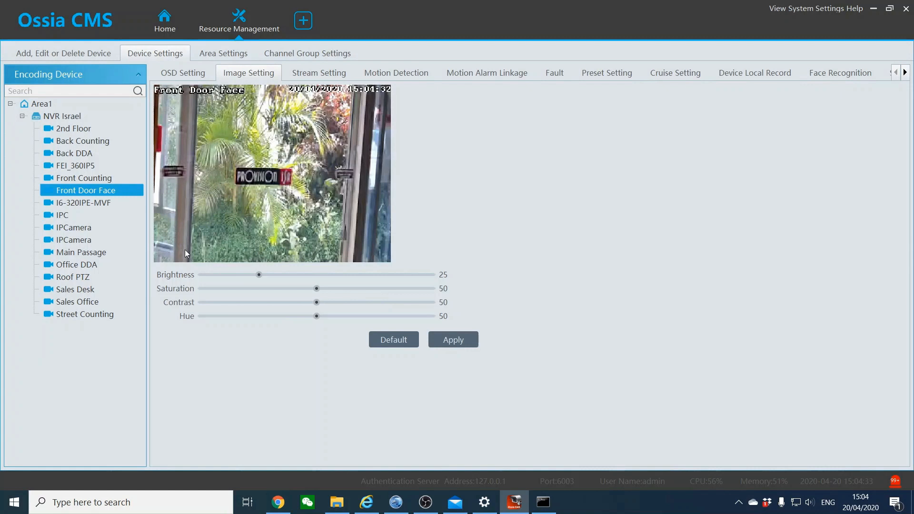
Apply Front Door Face brightness 87, then apply it back at 25
{"action": "left_click_drag", "start_coordinate": [264, 275], "coordinate": [402, 279]}
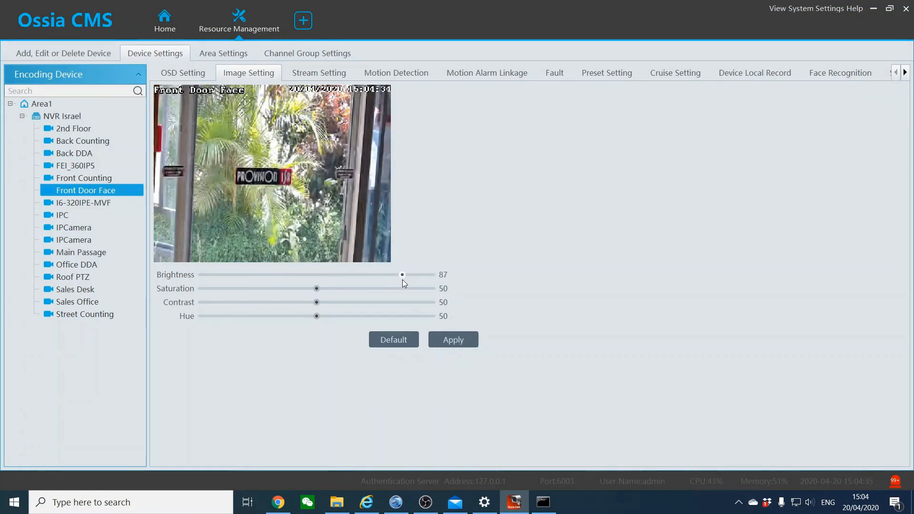
{"action": "left_click", "coordinate": [456, 341]}
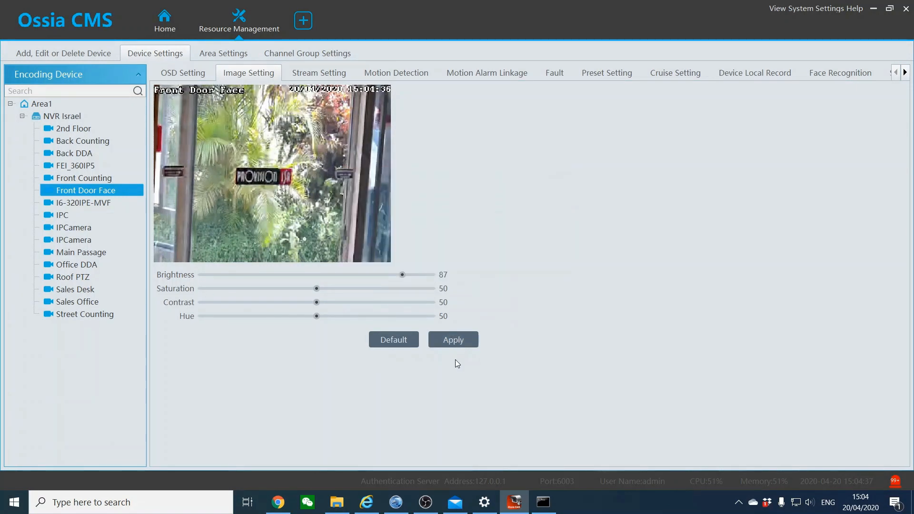
{"action": "left_click_drag", "start_coordinate": [404, 275], "coordinate": [259, 279]}
{"action": "left_click", "coordinate": [431, 341]}
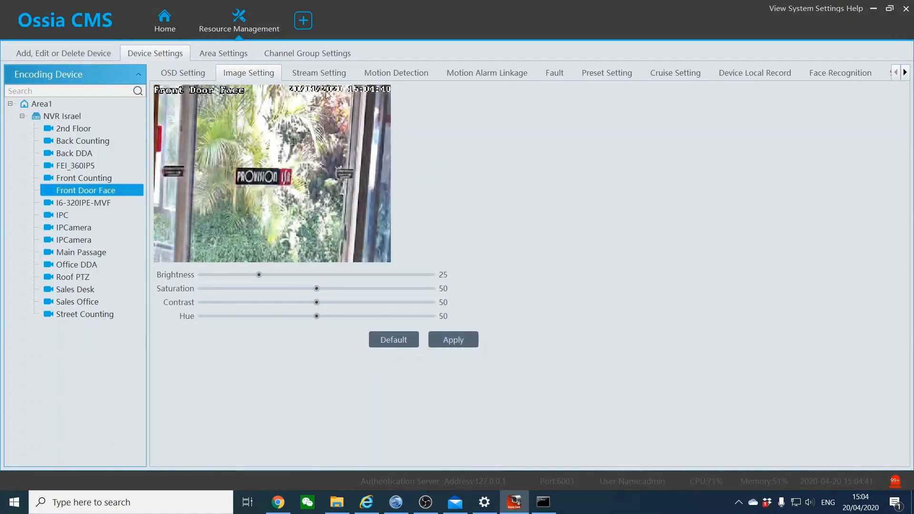
{"action": "left_click", "coordinate": [324, 72]}
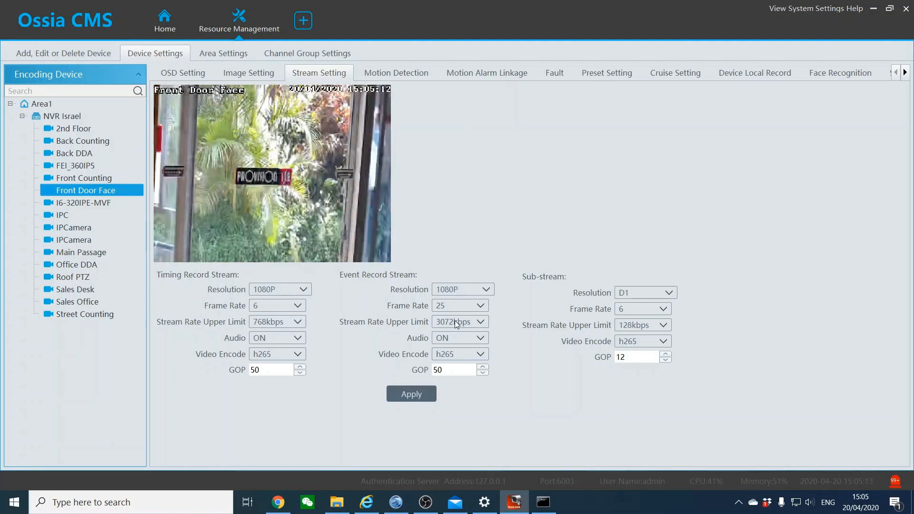
Clear Front Door Face's motion zone, select the whole grid, and apply
{"action": "left_click", "coordinate": [397, 73]}
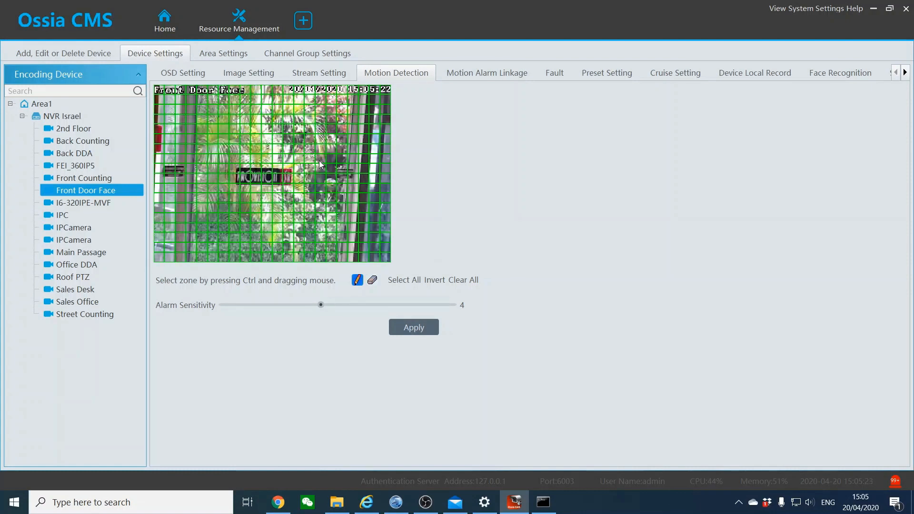
{"action": "left_click", "coordinate": [456, 281]}
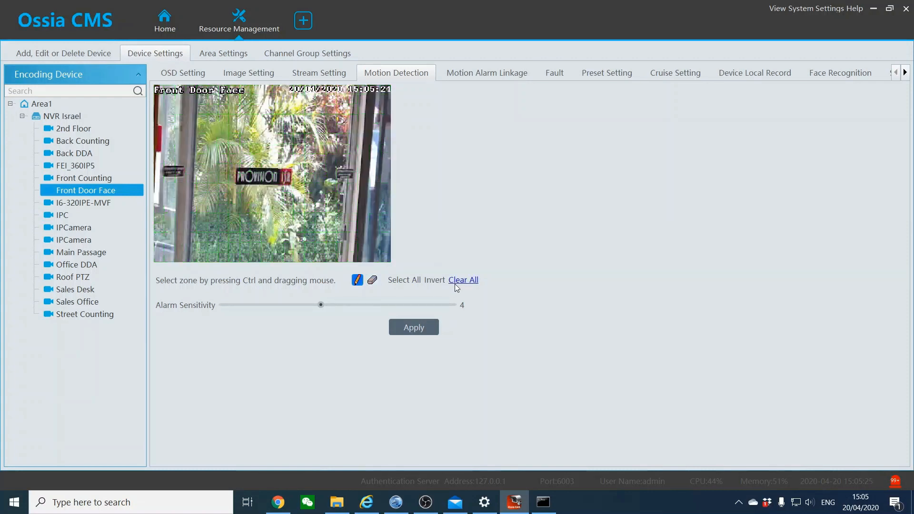
{"action": "left_click", "coordinate": [415, 280]}
{"action": "left_click", "coordinate": [413, 327]}
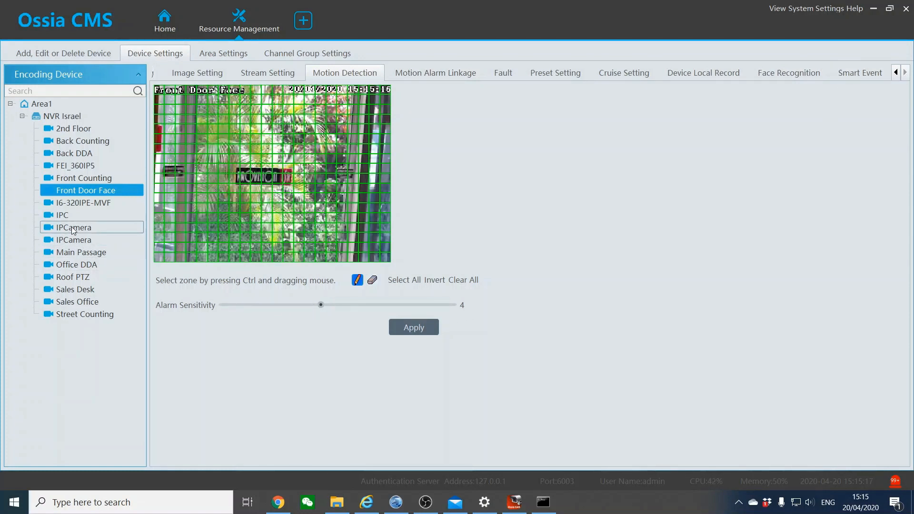
Call preset 12 on the Roof PTZ camera and check its empty cruise list
{"action": "left_click", "coordinate": [63, 280]}
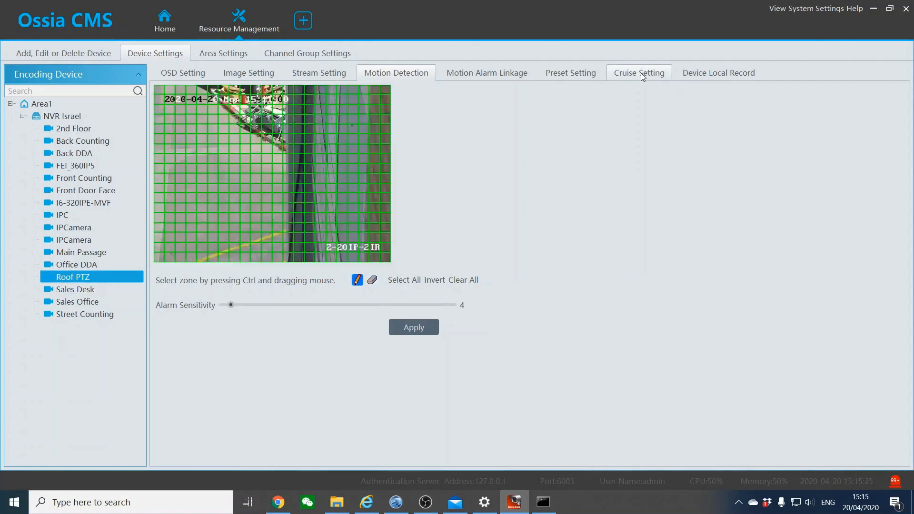
{"action": "left_click", "coordinate": [572, 73]}
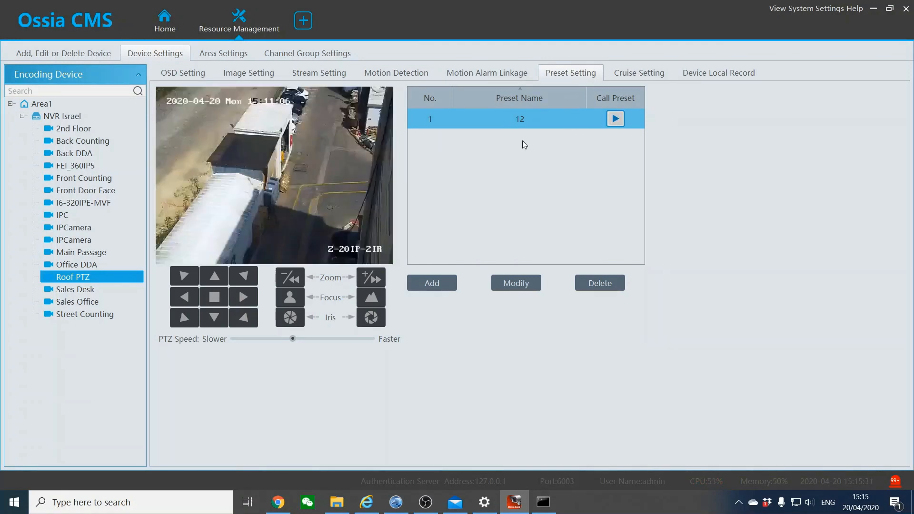
{"action": "left_click", "coordinate": [616, 119]}
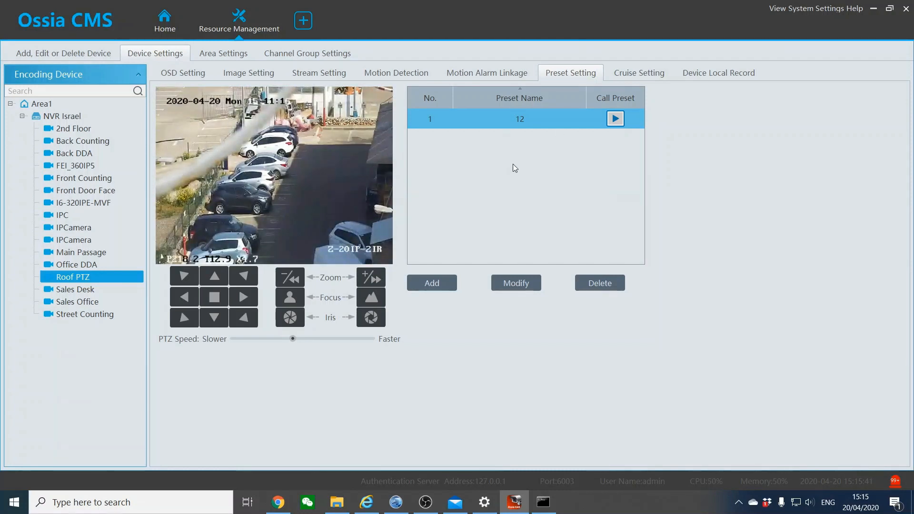
{"action": "left_click", "coordinate": [665, 72]}
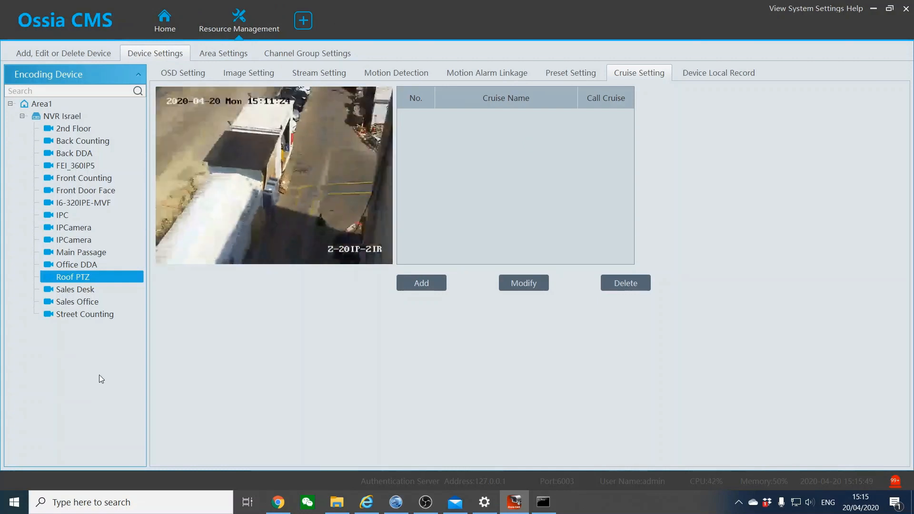
Select the Back DDA camera and scroll the settings tabs to reach Area Entry
{"action": "left_click", "coordinate": [76, 154]}
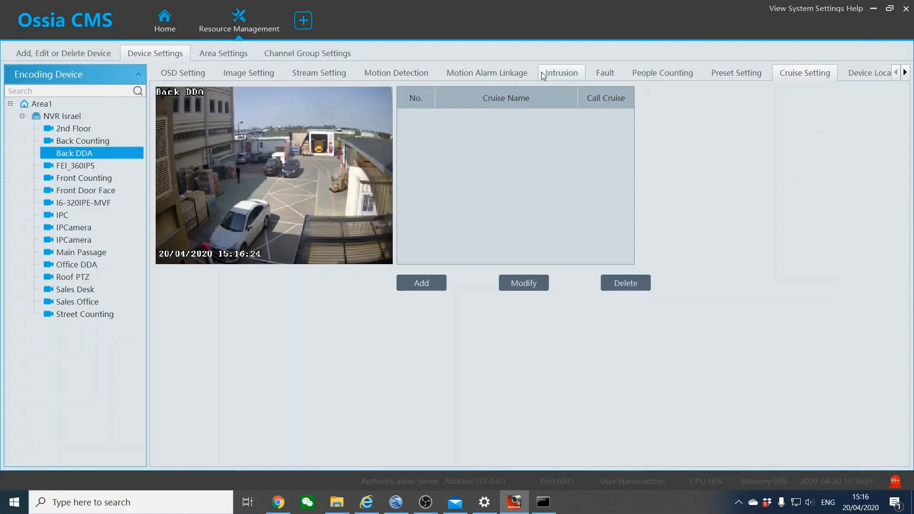
{"action": "left_click", "coordinate": [906, 72]}
{"action": "left_click", "coordinate": [905, 73]}
{"action": "left_click", "coordinate": [905, 72]}
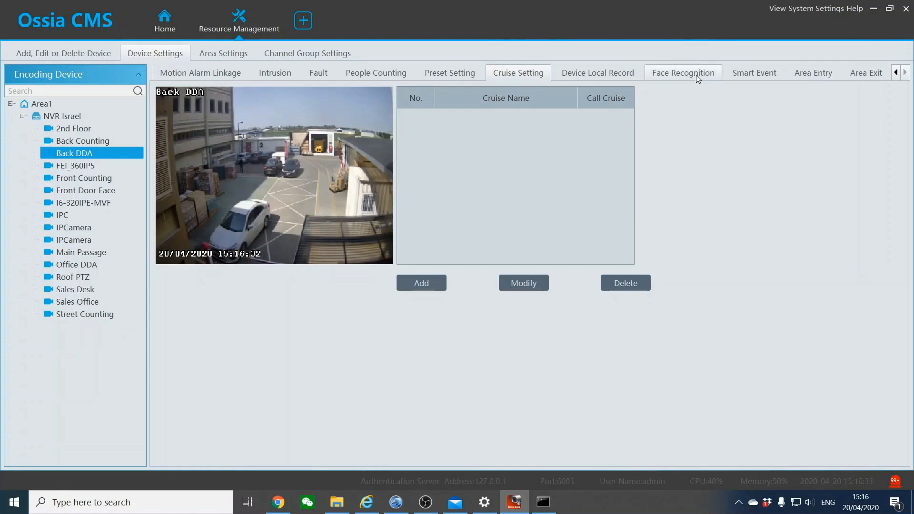
{"action": "left_click", "coordinate": [808, 76]}
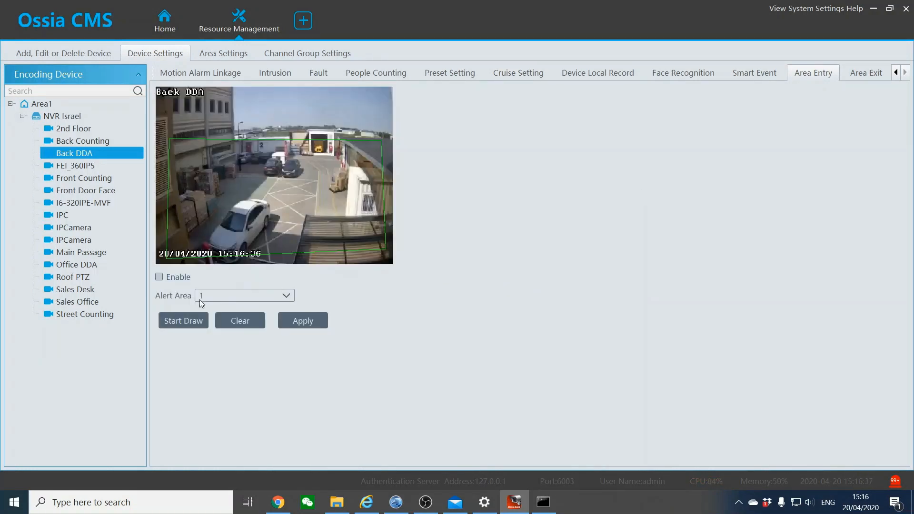
Enable Back DDA area entry detection and draw a four-point alert area across the yard
{"action": "left_click", "coordinate": [159, 277]}
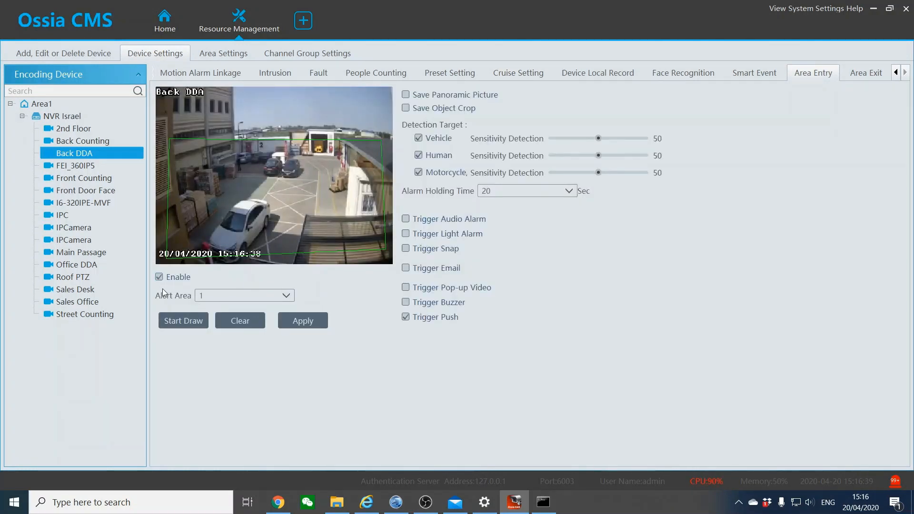
{"action": "left_click", "coordinate": [175, 321]}
{"action": "left_click", "coordinate": [293, 217]}
{"action": "left_click", "coordinate": [296, 190]}
{"action": "left_click", "coordinate": [196, 237]}
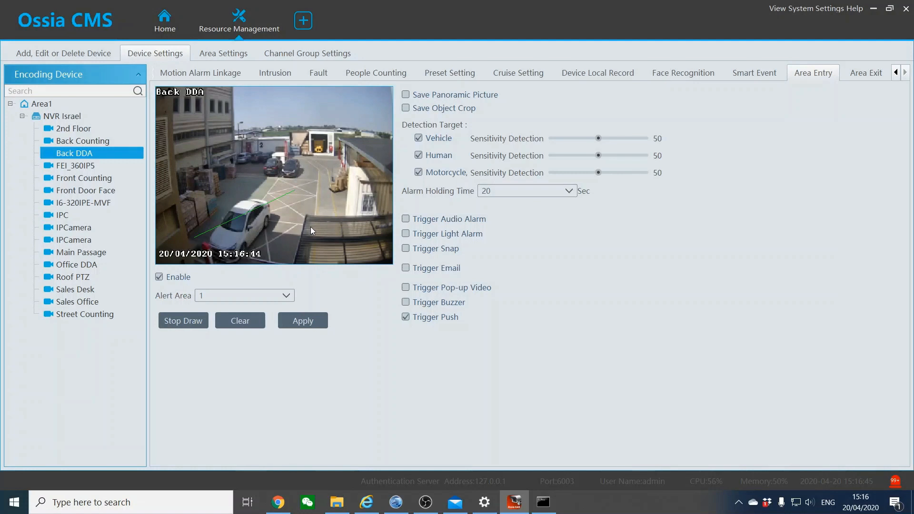
{"action": "left_click", "coordinate": [327, 242]}
{"action": "left_click", "coordinate": [373, 198]}
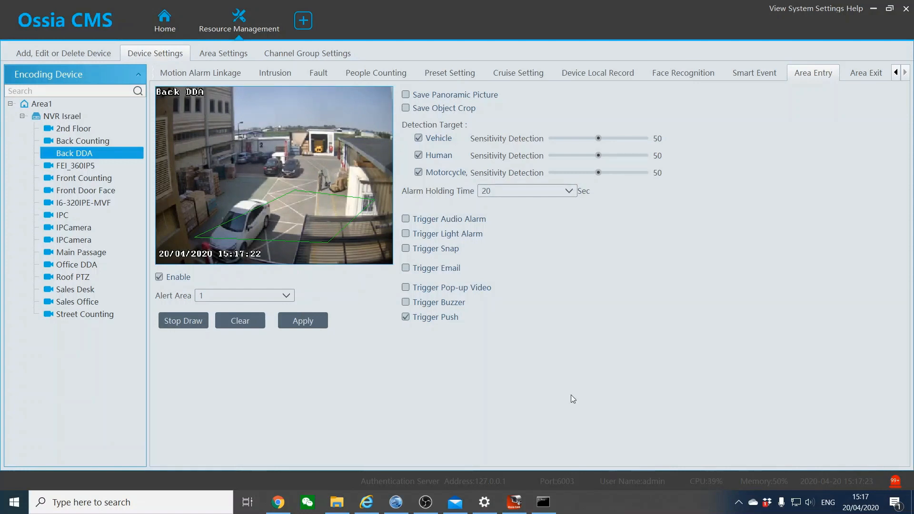
{"action": "left_click", "coordinate": [321, 74]}
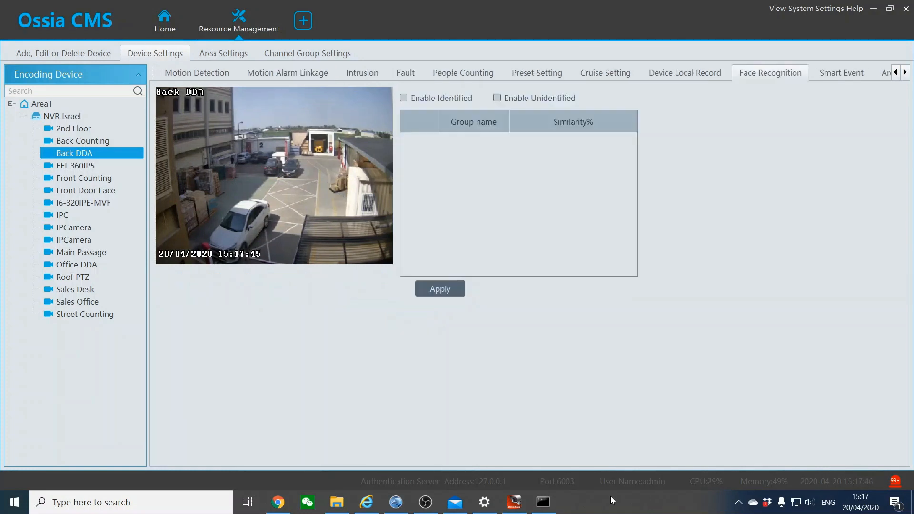
Show the Area Settings list, where Area1 holds 16 channels
{"action": "left_click", "coordinate": [221, 55]}
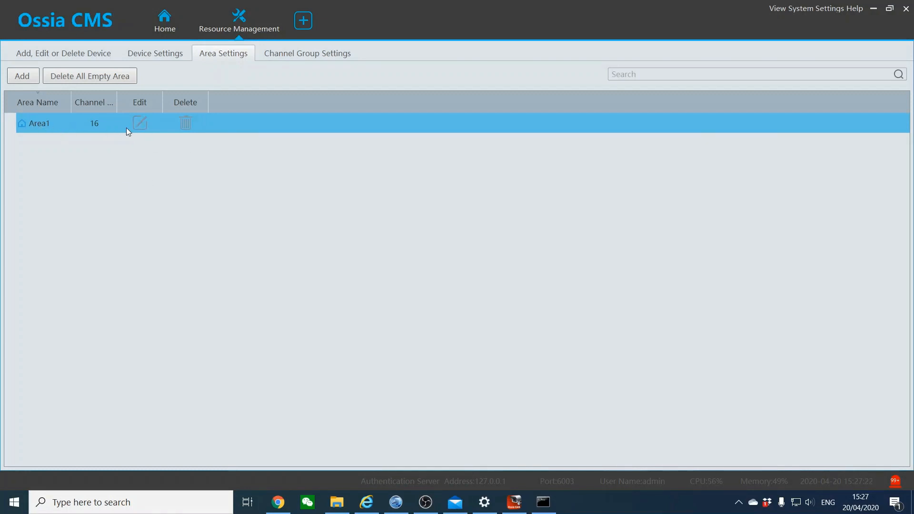
Rename the Area1 area to 'Mcdonalds'
{"action": "left_click", "coordinate": [139, 124]}
{"action": "type", "text": "Mcdn"}
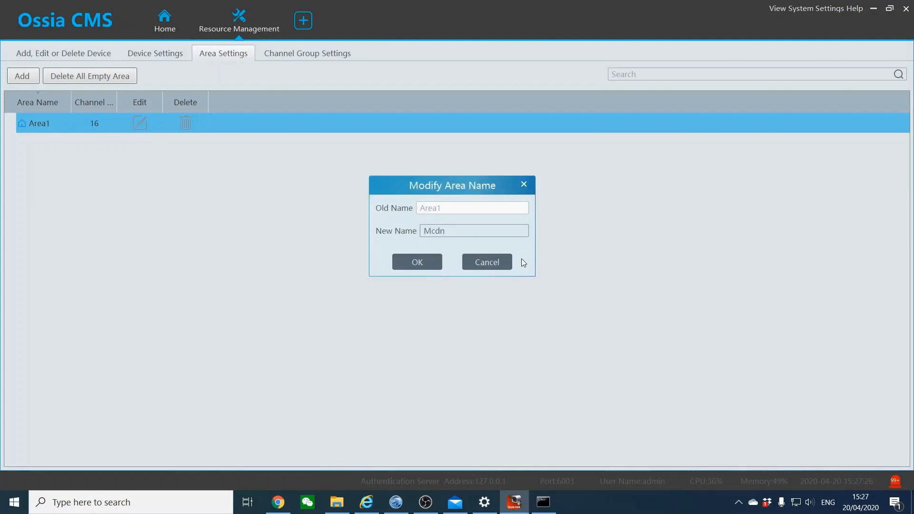
{"action": "key", "text": "BackSpace"}
{"action": "type", "text": "onalds"}
{"action": "left_click", "coordinate": [429, 269]}
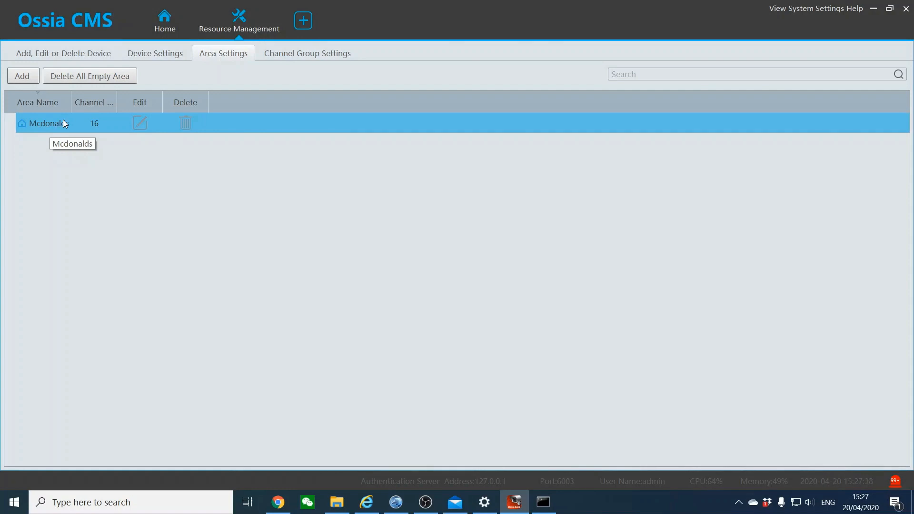
Create a sub-area named 'Israel' under the Mcdonalds area
{"action": "left_click", "coordinate": [24, 77]}
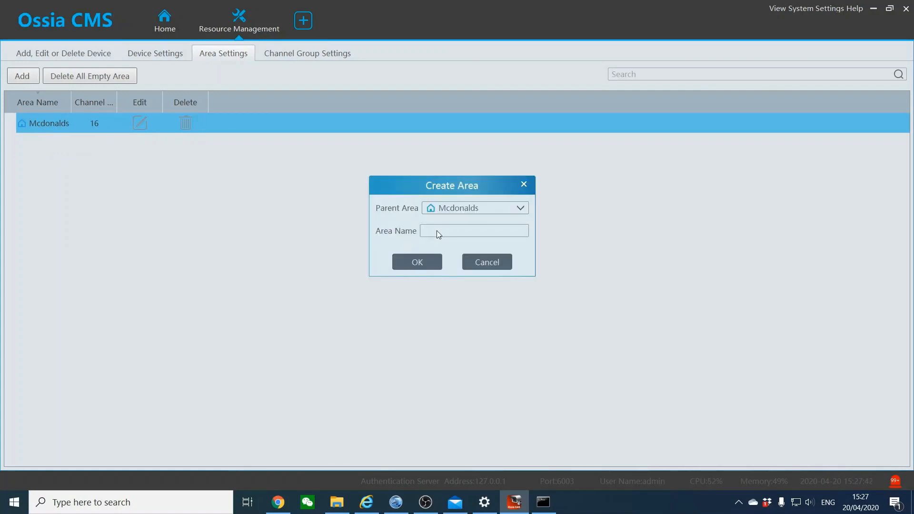
{"action": "type", "text": "IStanbu"}
{"action": "key", "text": "BackSpace"}
{"action": "key", "text": "BackSpace"}
{"action": "key", "text": "BackSpace"}
{"action": "key", "text": "BackSpace"}
{"action": "key", "text": "BackSpace"}
{"action": "type", "text": "rael"}
{"action": "left_click", "coordinate": [418, 262]}
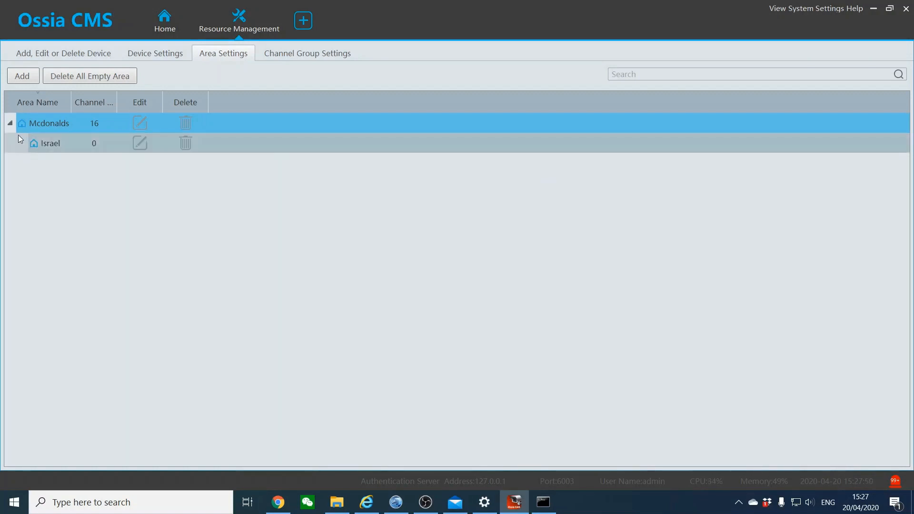
Check Israel and Mcdonalds in the area tree, then bring up the encoding device list
{"action": "left_click", "coordinate": [12, 125]}
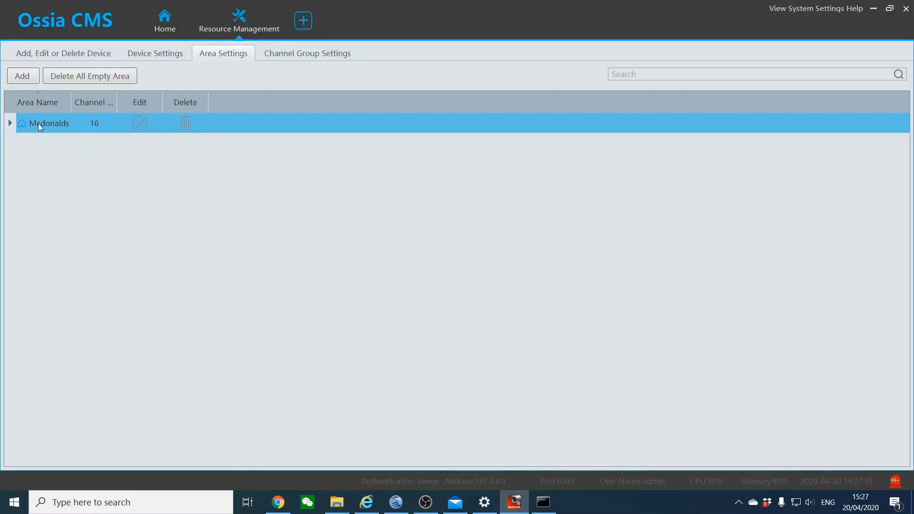
{"action": "left_click", "coordinate": [9, 125]}
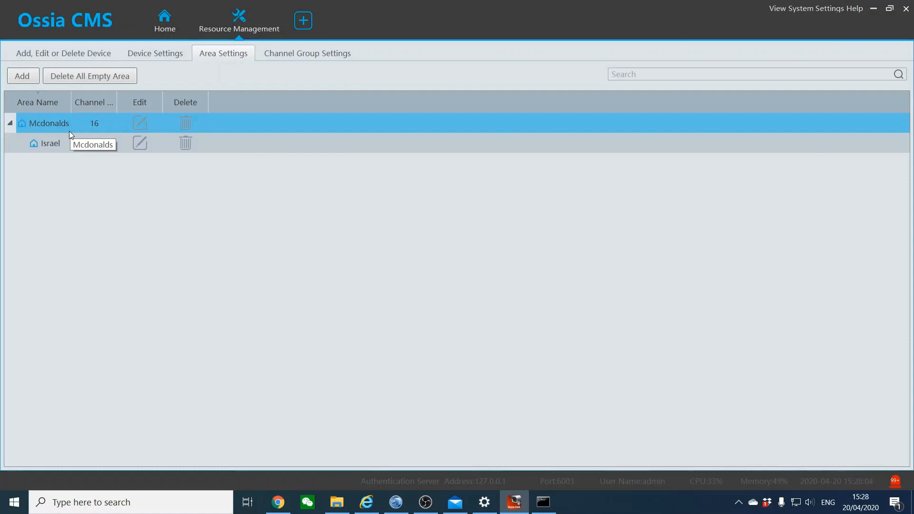
{"action": "left_click", "coordinate": [46, 145]}
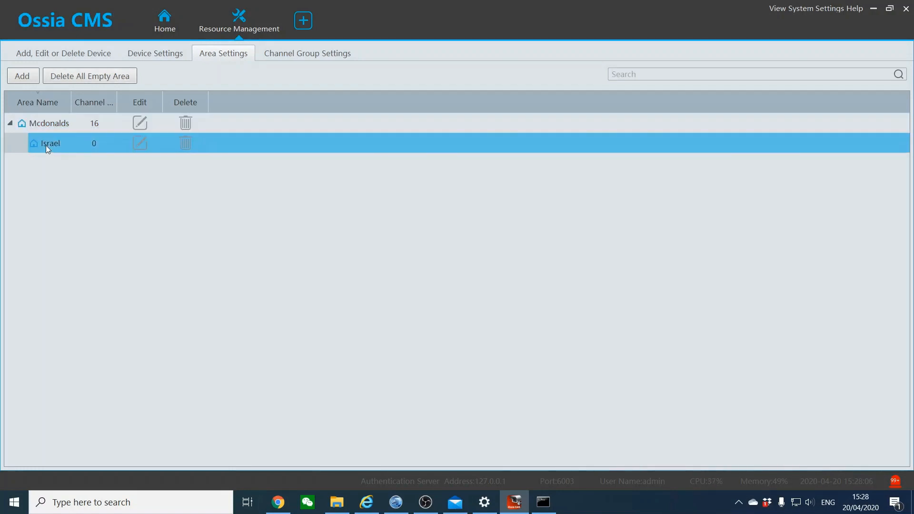
{"action": "left_click", "coordinate": [99, 124]}
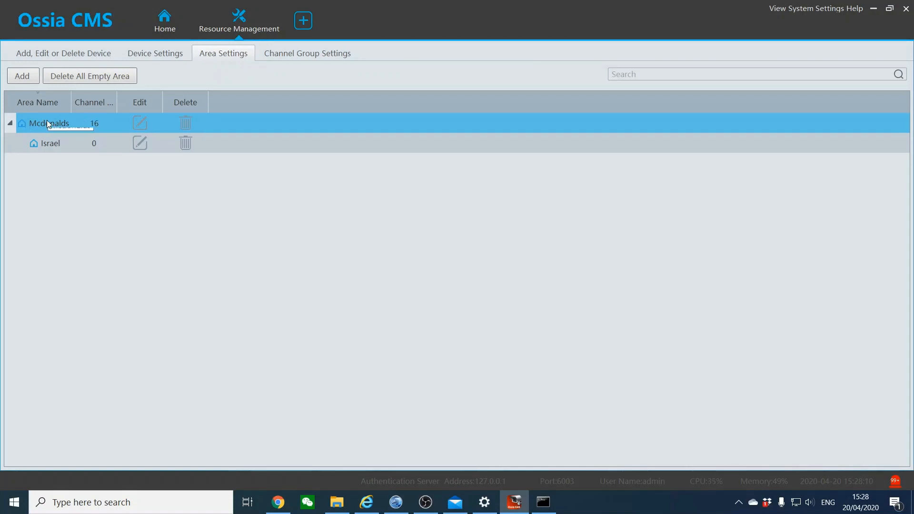
{"action": "left_click", "coordinate": [38, 144]}
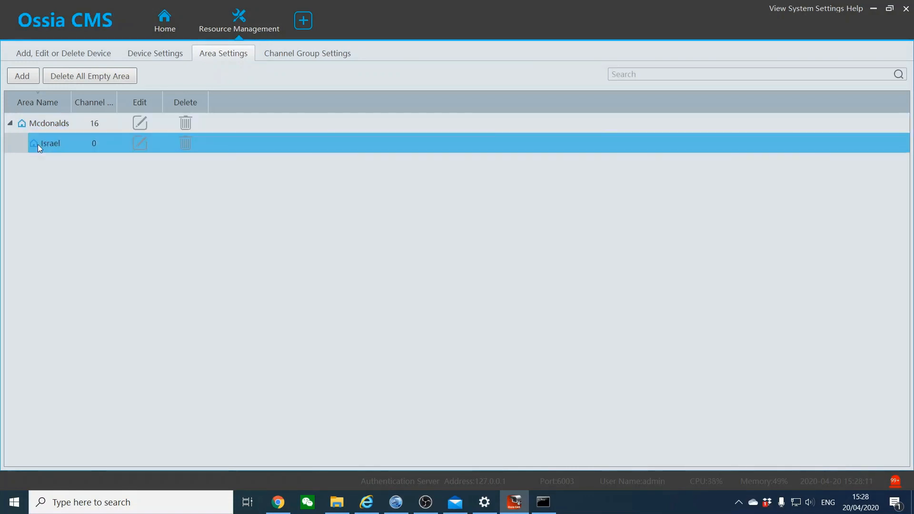
{"action": "left_click", "coordinate": [50, 57]}
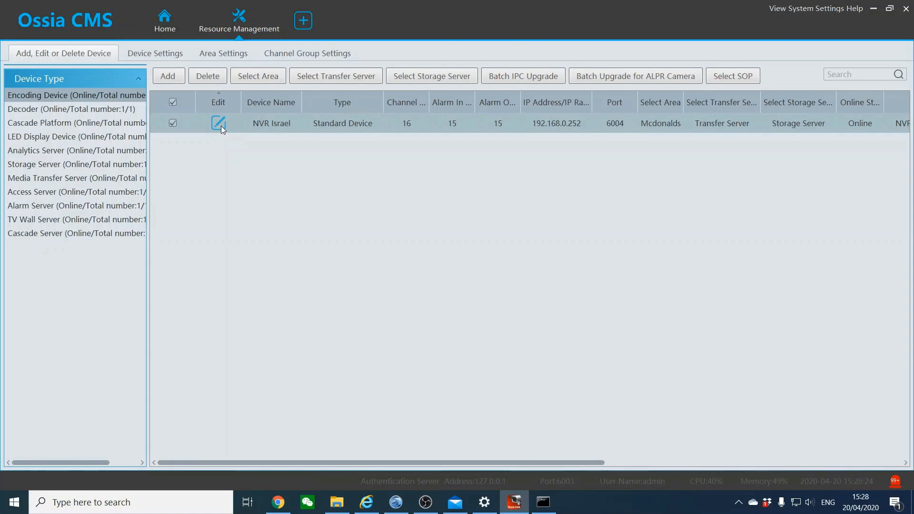
Assign the NVR Israel device to the Israel area, then return to the area list
{"action": "left_click", "coordinate": [261, 76]}
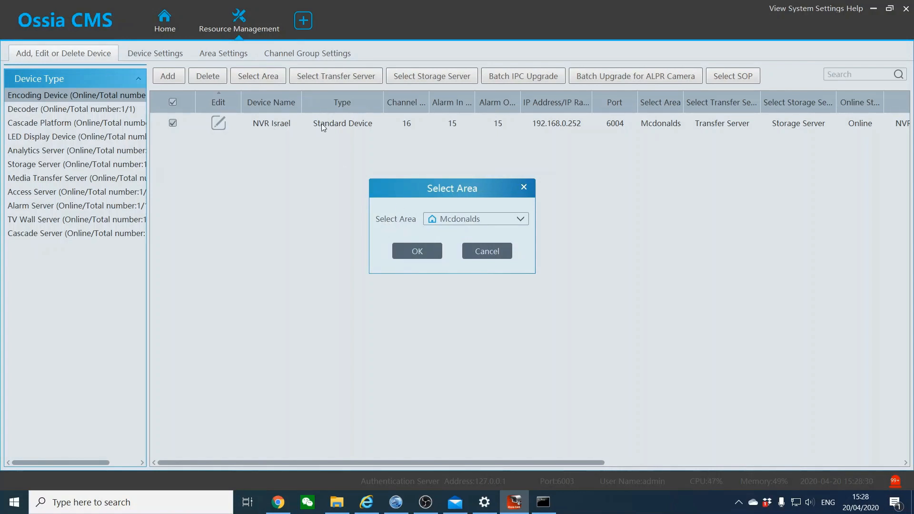
{"action": "left_click", "coordinate": [449, 222]}
{"action": "left_click", "coordinate": [476, 256]}
{"action": "left_click", "coordinate": [429, 256]}
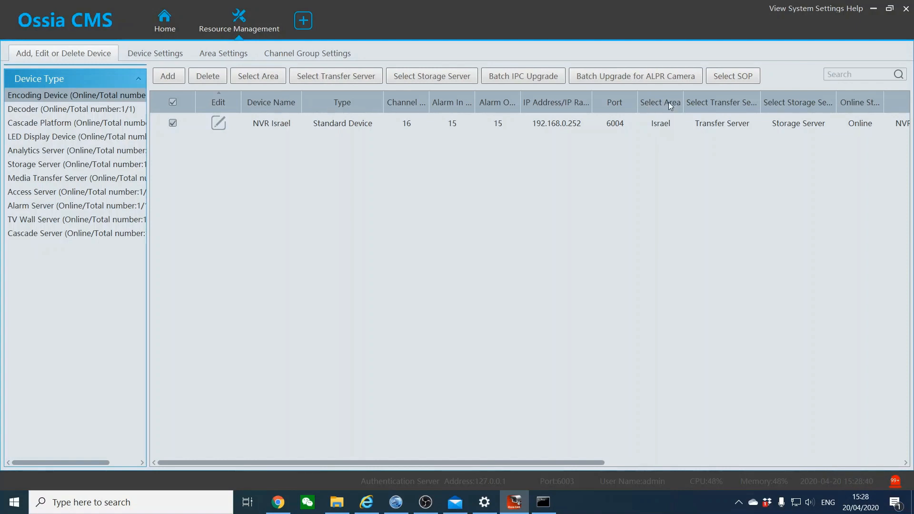
{"action": "left_click", "coordinate": [214, 54]}
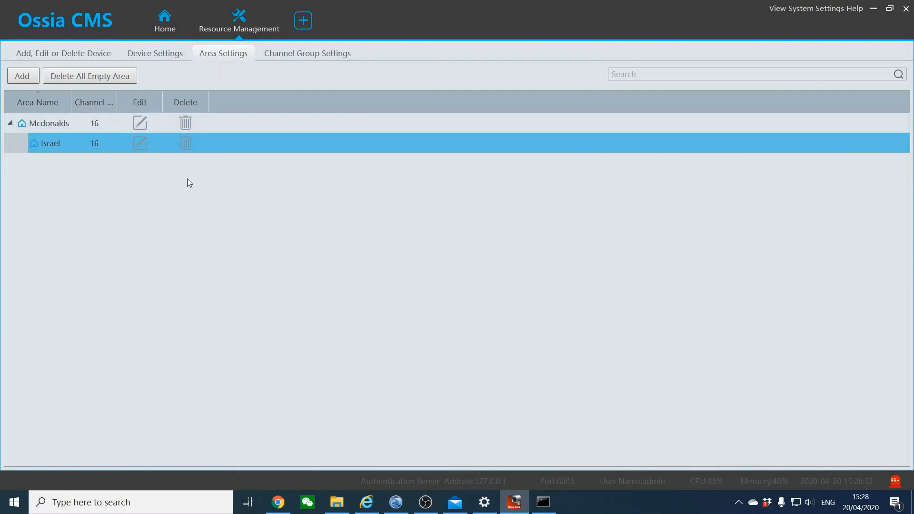
Create a top-level area named 'Gillette' with no parent area
{"action": "left_click", "coordinate": [30, 81]}
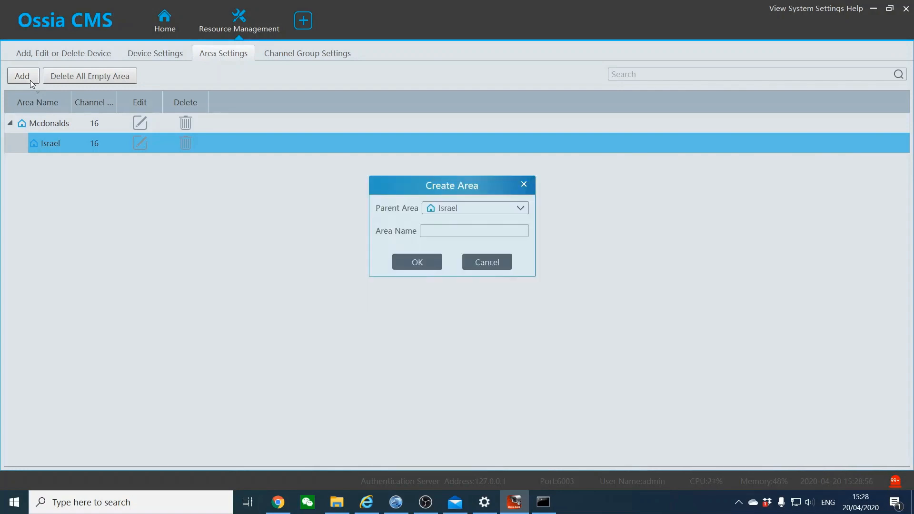
{"action": "left_click", "coordinate": [492, 210]}
{"action": "left_click", "coordinate": [461, 219]}
{"action": "left_click", "coordinate": [447, 232]}
{"action": "left_click", "coordinate": [429, 261]}
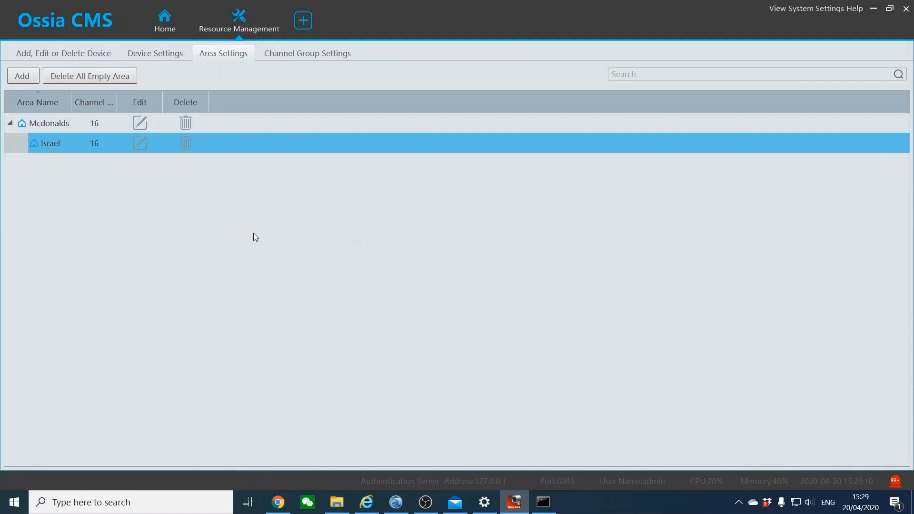
Add a sub-area 'USA' under Gillette, collapse the tree, and show the device list
{"action": "left_click", "coordinate": [37, 122]}
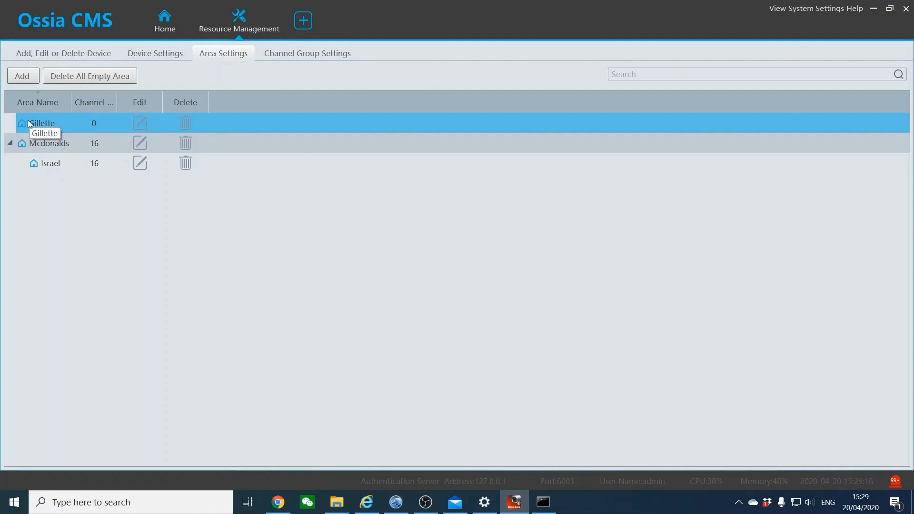
{"action": "left_click", "coordinate": [27, 77]}
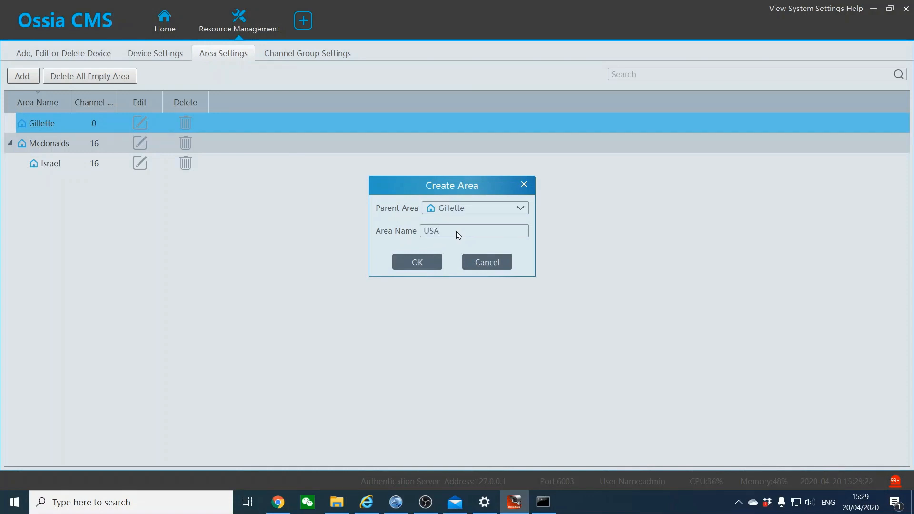
{"action": "left_click", "coordinate": [419, 262]}
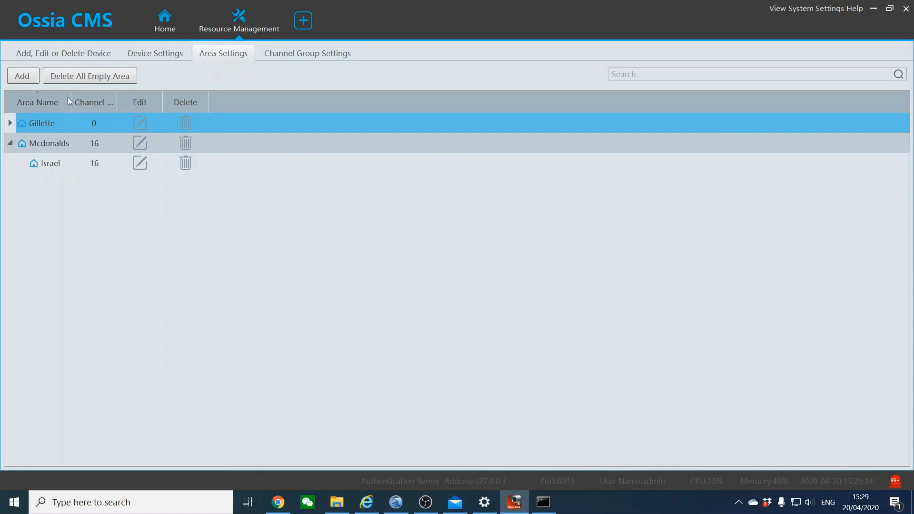
{"action": "left_click", "coordinate": [10, 123]}
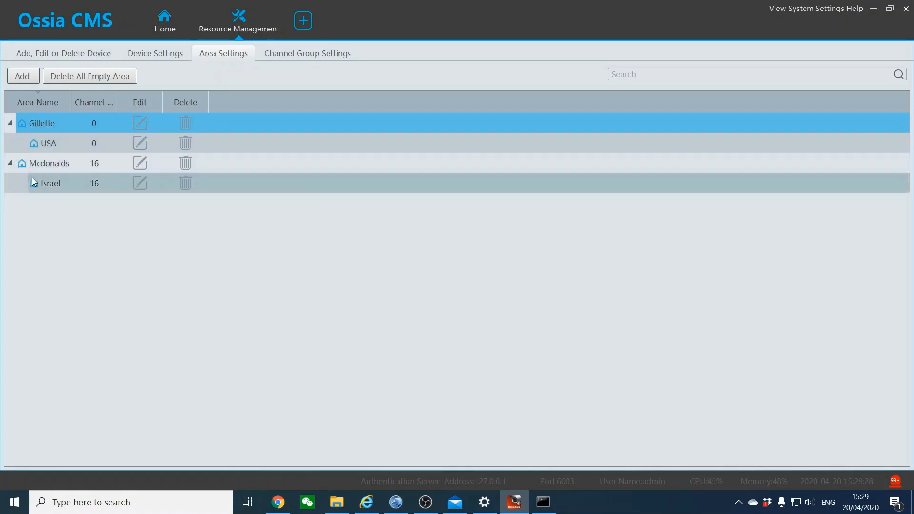
{"action": "left_click", "coordinate": [11, 124]}
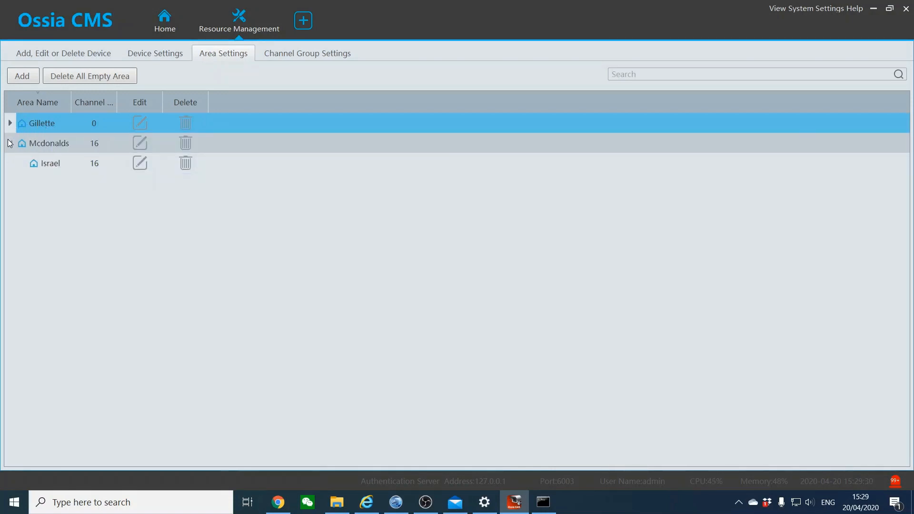
{"action": "left_click", "coordinate": [10, 143]}
{"action": "left_click", "coordinate": [45, 58]}
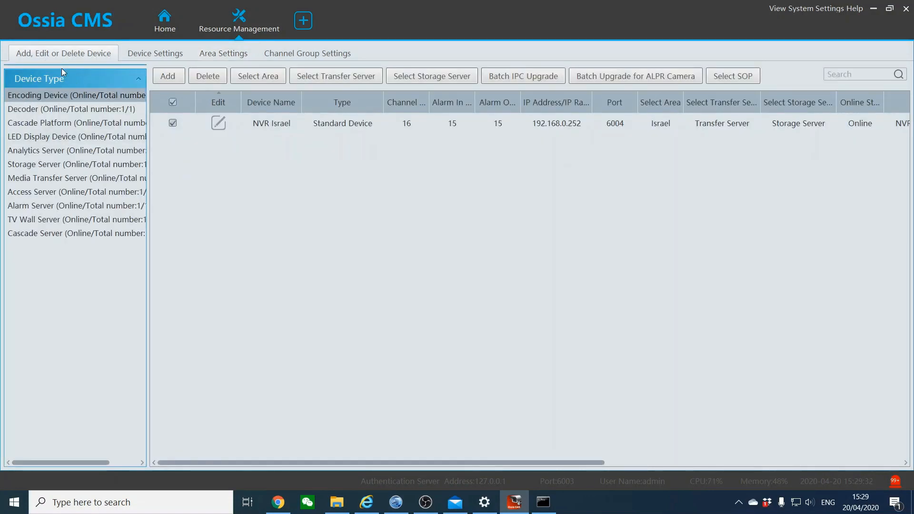
Quick-add the Main Passage camera at 192.168.0.234 and select its new row
{"action": "left_click", "coordinate": [168, 76]}
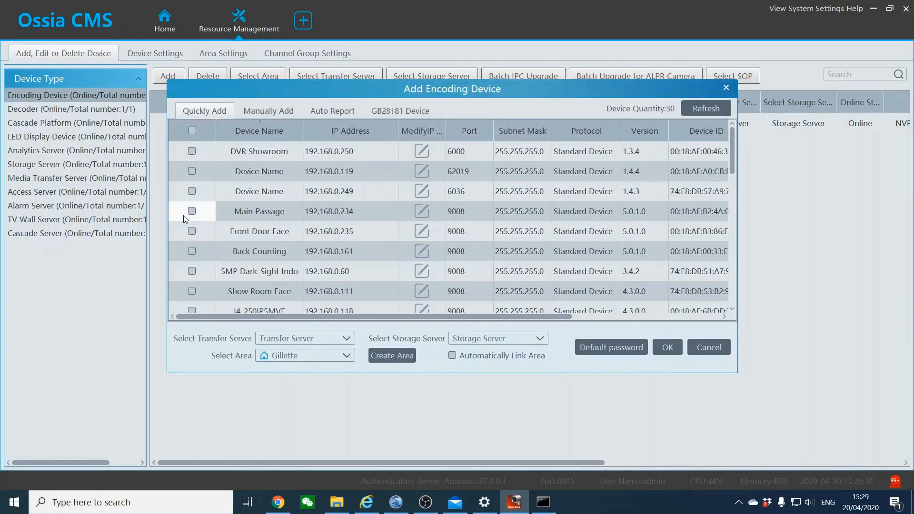
{"action": "left_click", "coordinate": [192, 212]}
{"action": "left_click", "coordinate": [669, 348]}
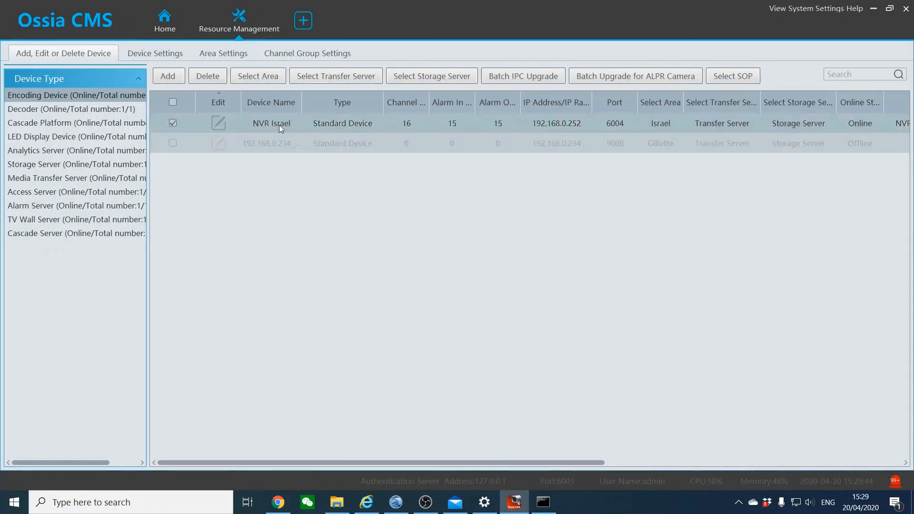
{"action": "left_click", "coordinate": [171, 141]}
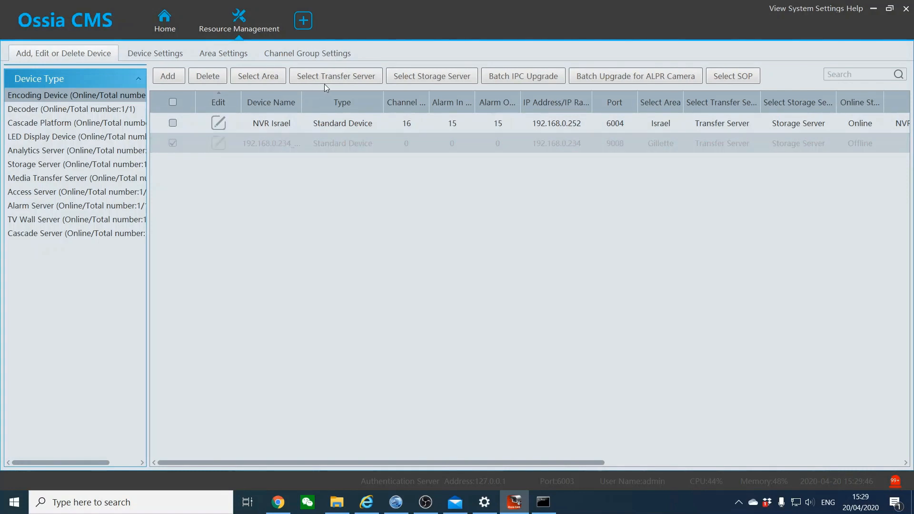
Assign the new Main Passage device to the USA area under Gillette
{"action": "left_click", "coordinate": [269, 79]}
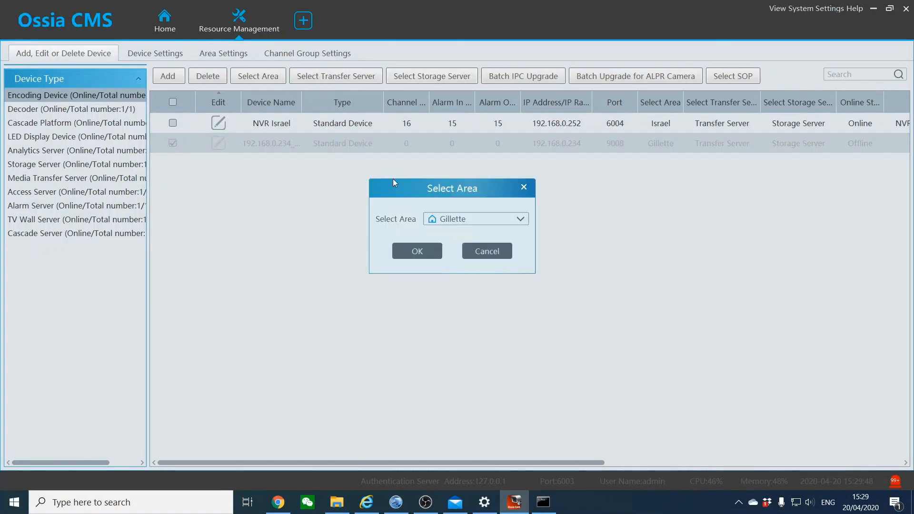
{"action": "left_click", "coordinate": [466, 218]}
{"action": "left_click", "coordinate": [473, 256]}
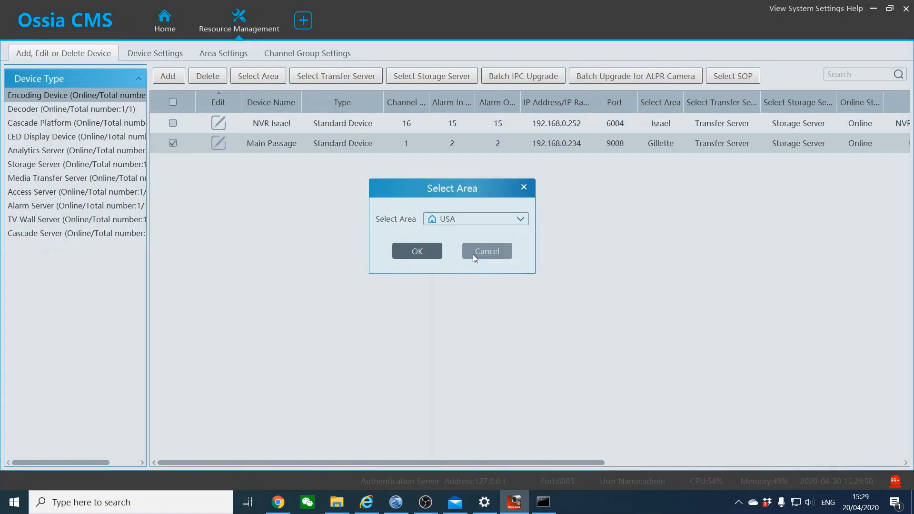
{"action": "left_click", "coordinate": [417, 251]}
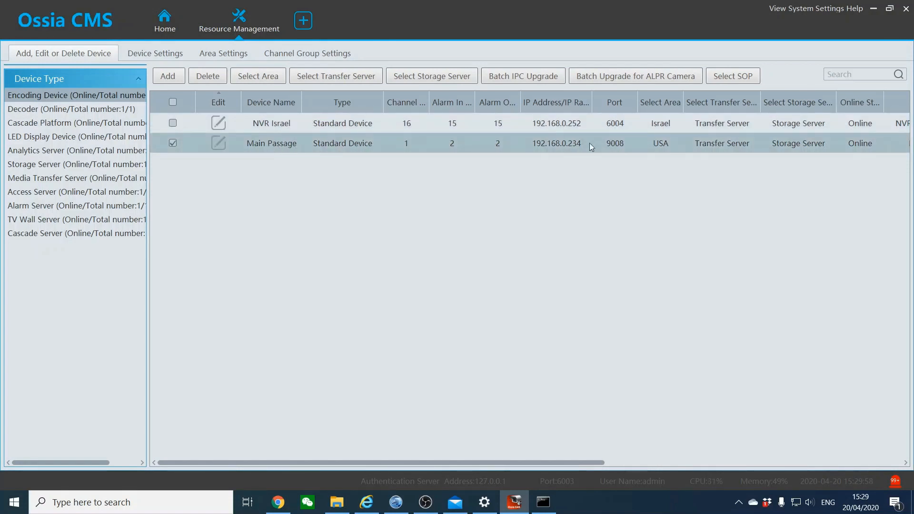
Review the area list, leaving Israel's name unchanged, and return to the Home page
{"action": "left_click", "coordinate": [231, 53]}
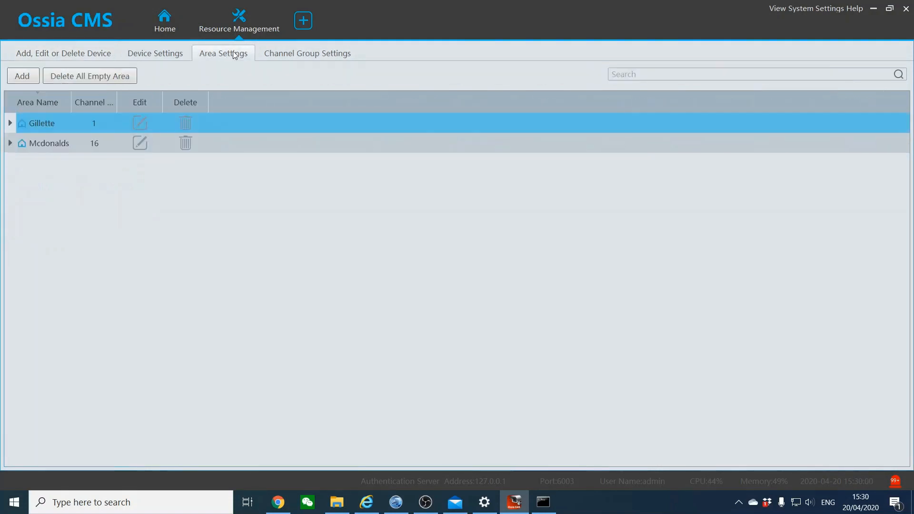
{"action": "left_click", "coordinate": [10, 143]}
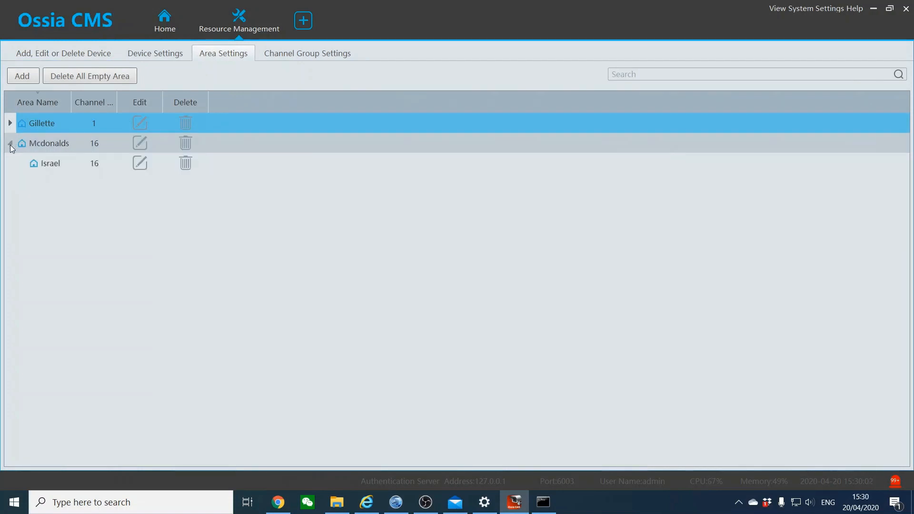
{"action": "left_click", "coordinate": [140, 164]}
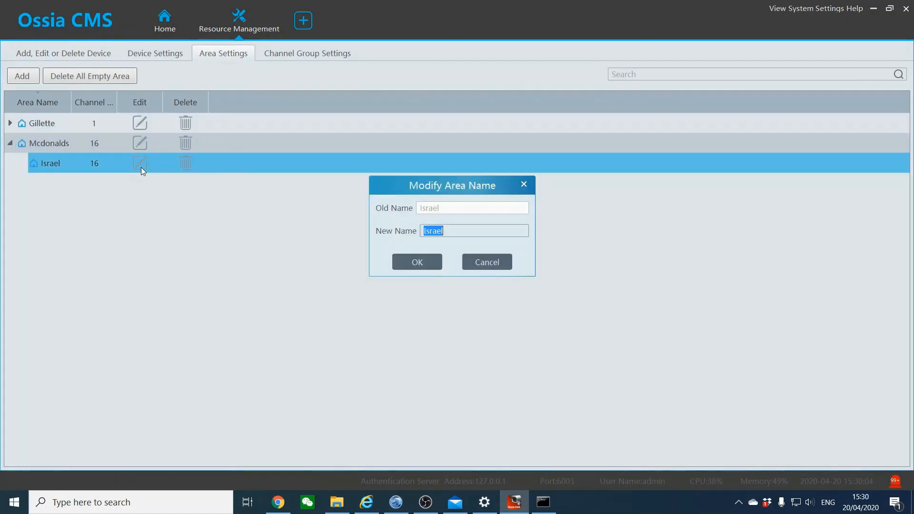
{"action": "left_click", "coordinate": [467, 267]}
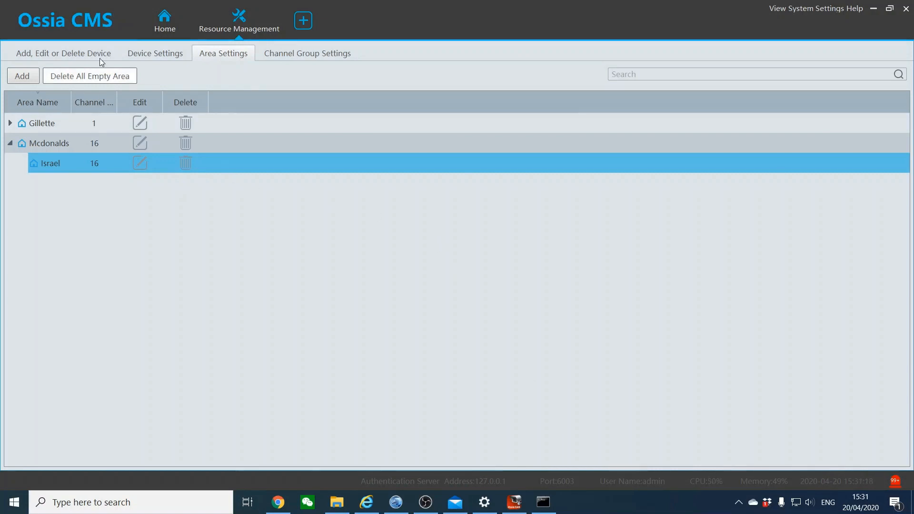
{"action": "left_click", "coordinate": [150, 22]}
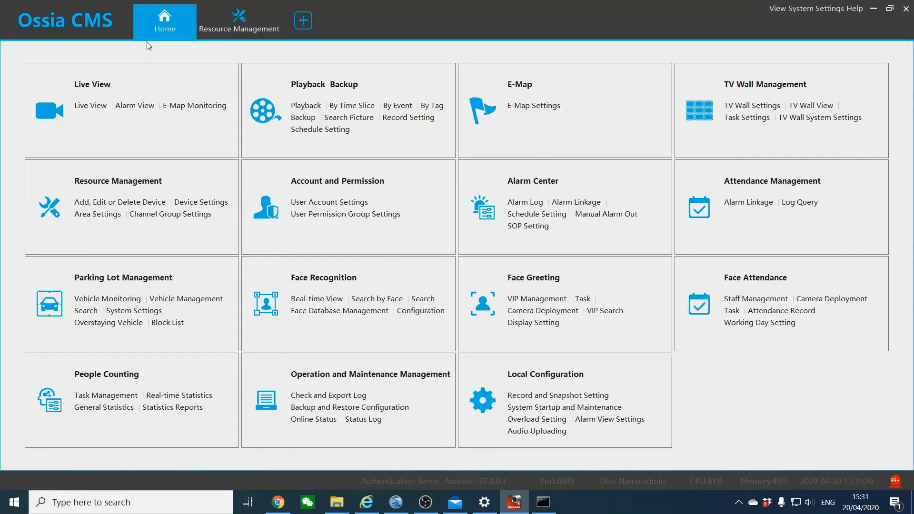
Play the Main Passage camera from Gillette › USA in Live View, then go to Resource Management
{"action": "left_click", "coordinate": [90, 106]}
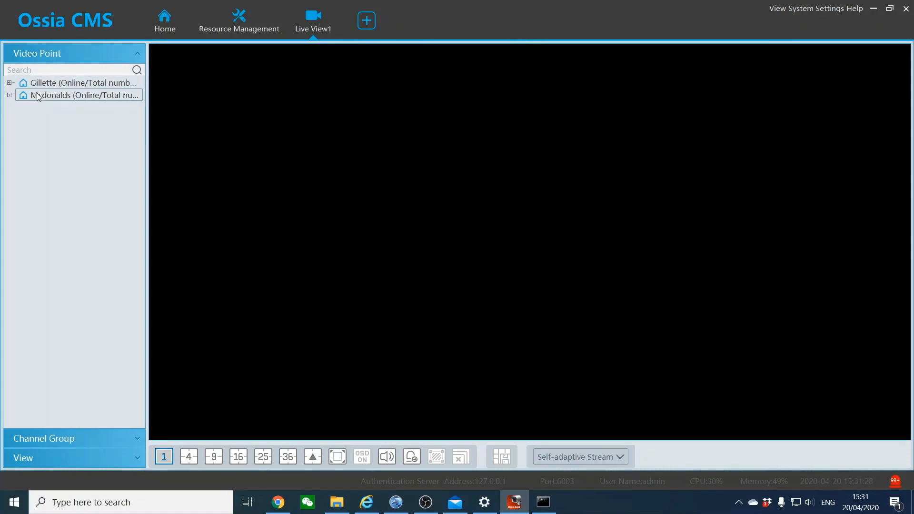
{"action": "left_click", "coordinate": [9, 83]}
{"action": "left_click", "coordinate": [9, 108]}
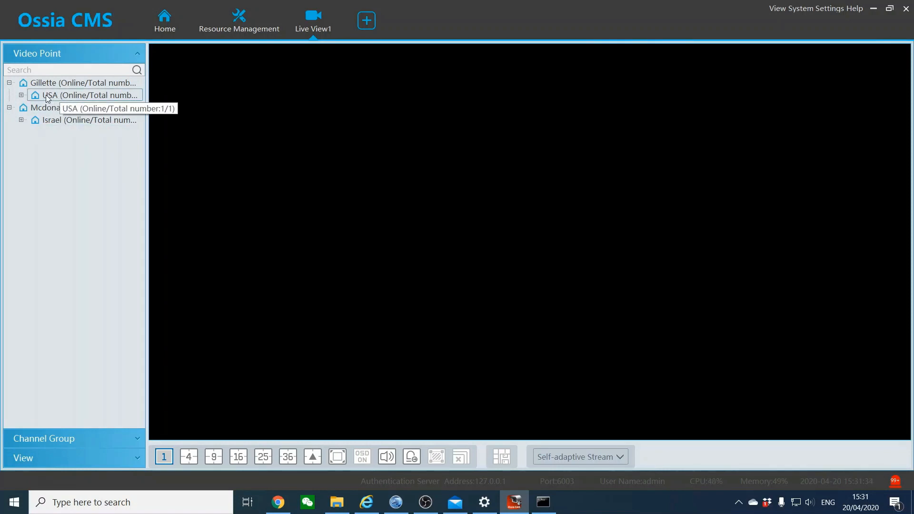
{"action": "left_click", "coordinate": [21, 96]}
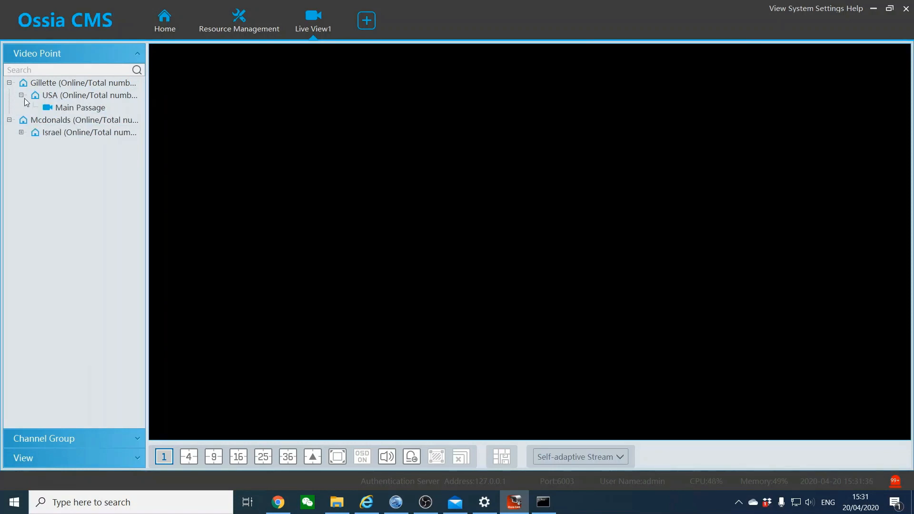
{"action": "left_click_drag", "start_coordinate": [63, 109], "coordinate": [232, 139]}
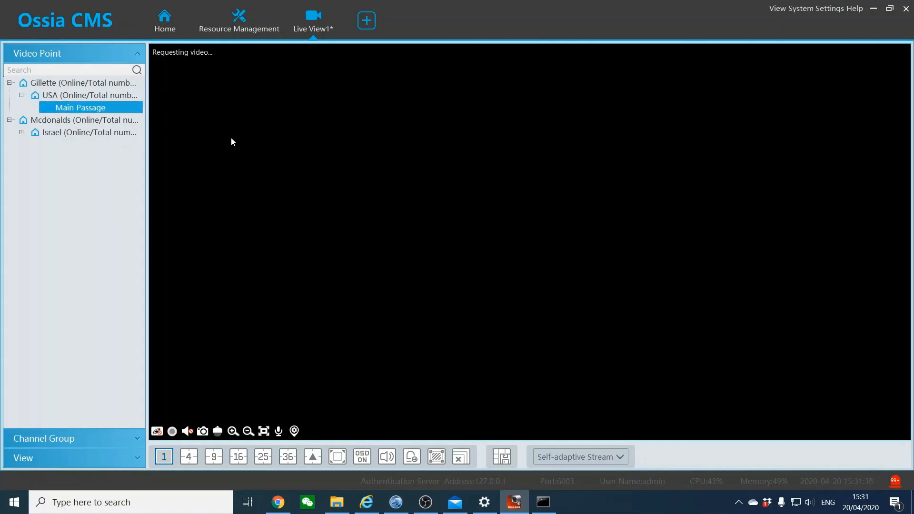
{"action": "left_click", "coordinate": [21, 133]}
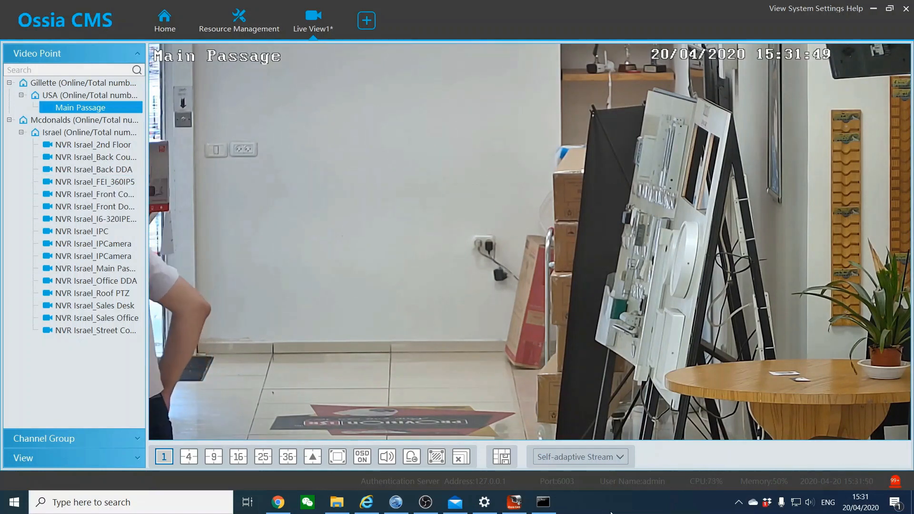
{"action": "left_click", "coordinate": [218, 17]}
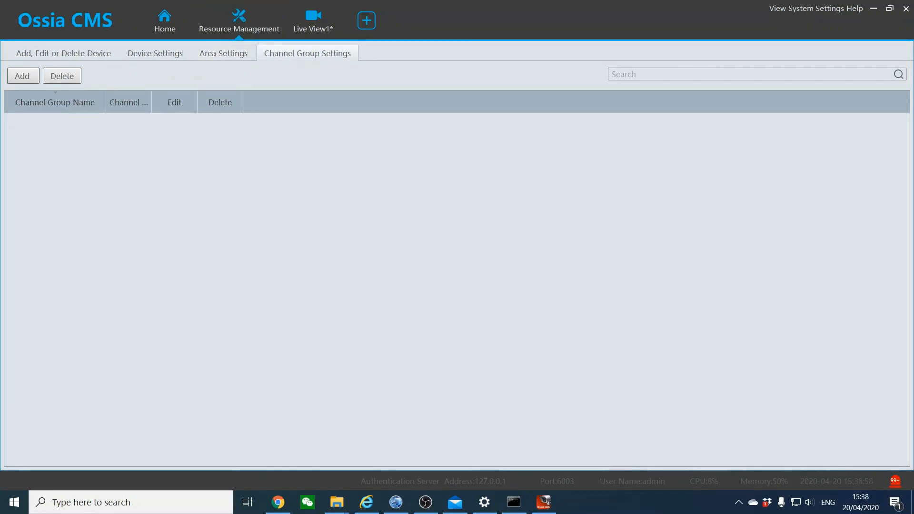
Start a new channel group and move all Mcdonalds › Israel NVR channels into its selected list
{"action": "left_click", "coordinate": [30, 81]}
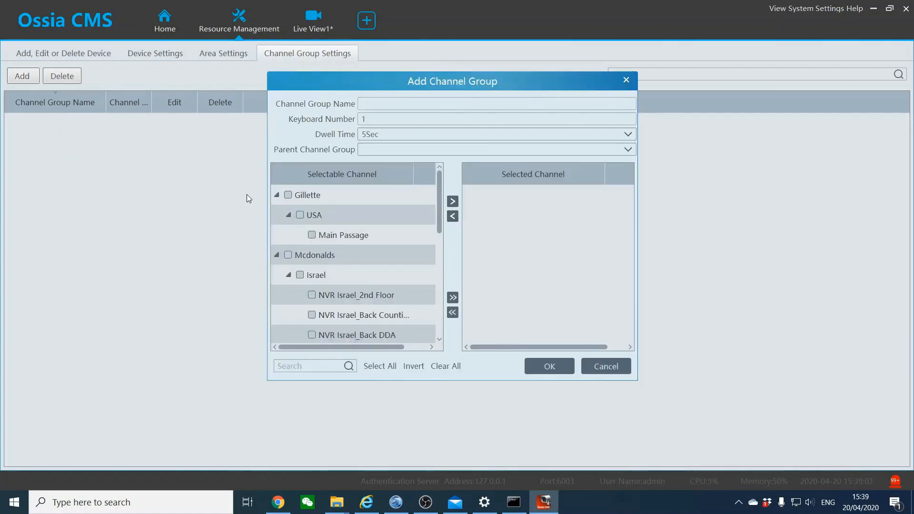
{"action": "left_click", "coordinate": [277, 196]}
{"action": "left_click", "coordinate": [277, 214]}
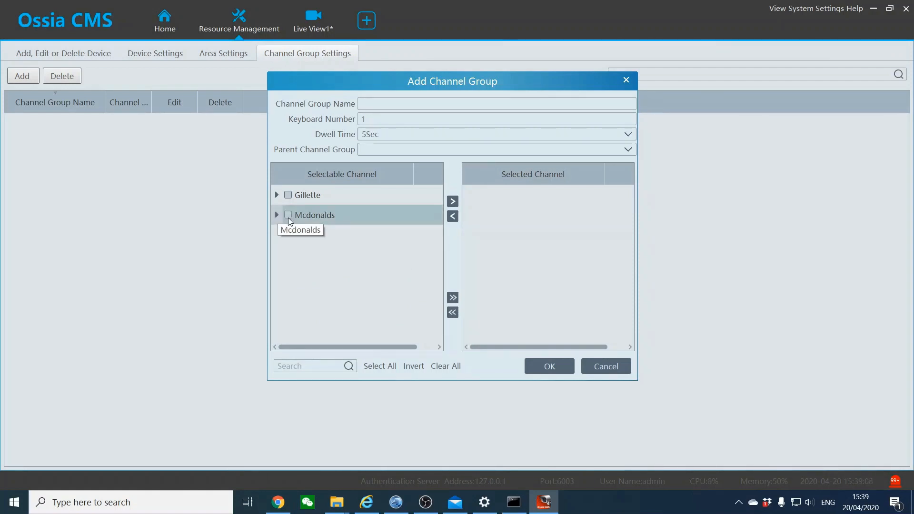
{"action": "left_click", "coordinate": [288, 215]}
{"action": "left_click", "coordinate": [452, 202]}
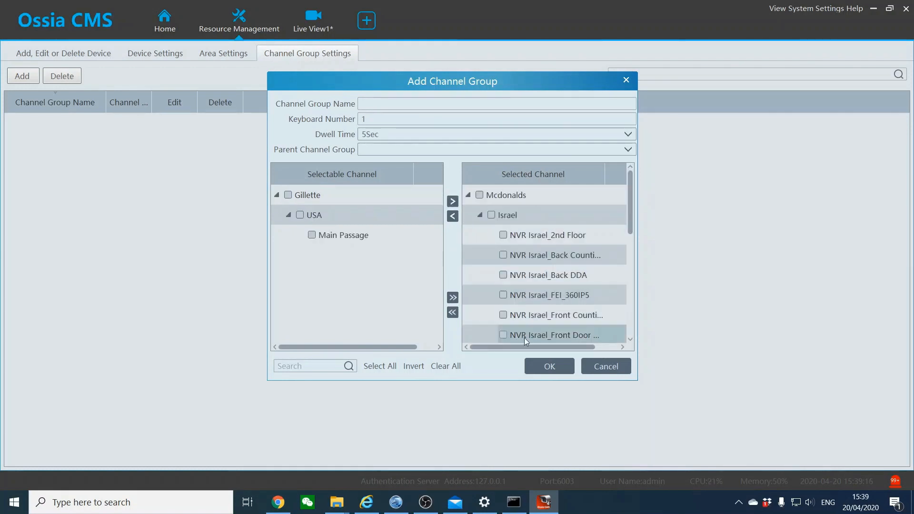
{"action": "scroll", "coordinate": [528, 309], "scroll_direction": "down", "scroll_amount": 3}
{"action": "scroll", "coordinate": [530, 302], "scroll_direction": "up", "scroll_amount": 3}
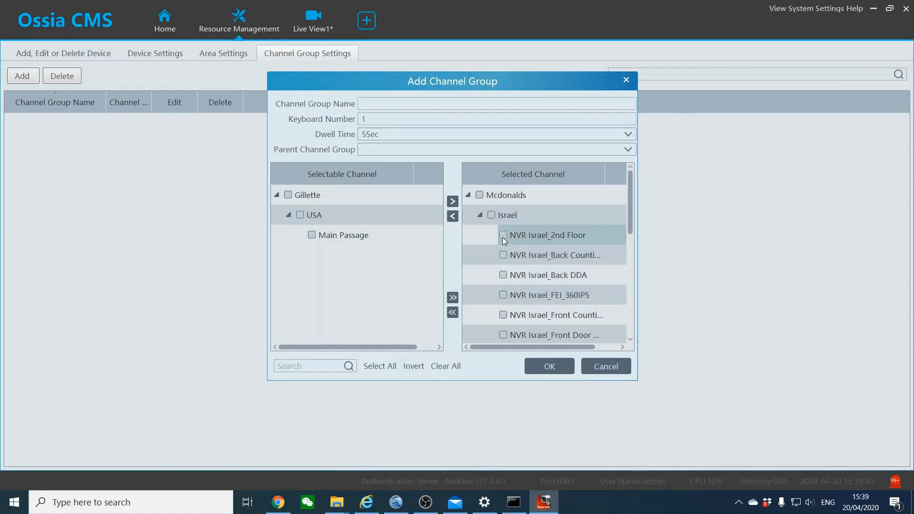
{"action": "left_click", "coordinate": [491, 216]}
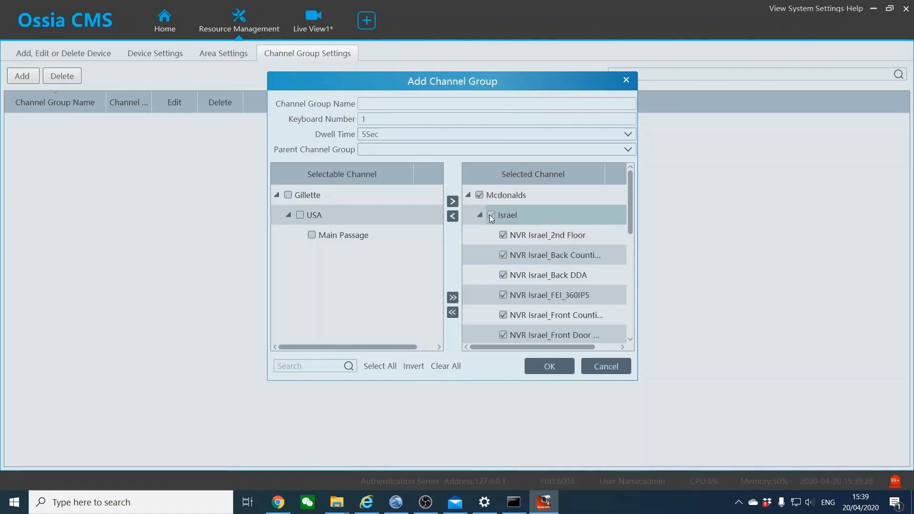
{"action": "left_click", "coordinate": [433, 104]}
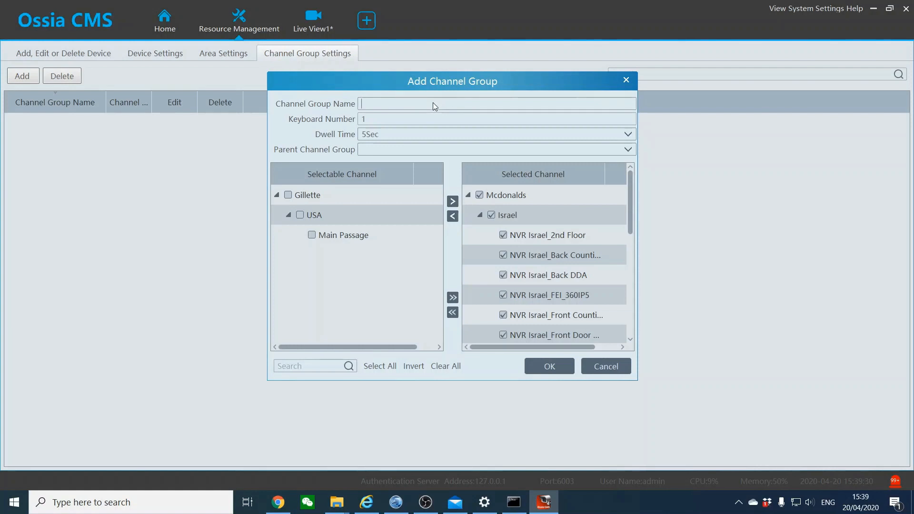
Name the channel group 'MC', keep keyboard number 1 and 5Sec dwell time, and save it
{"action": "type", "text": "mc"}
{"action": "key", "text": "BackSpace"}
{"action": "key", "text": "BackSpace"}
{"action": "type", "text": "MC"}
{"action": "left_click", "coordinate": [392, 120]}
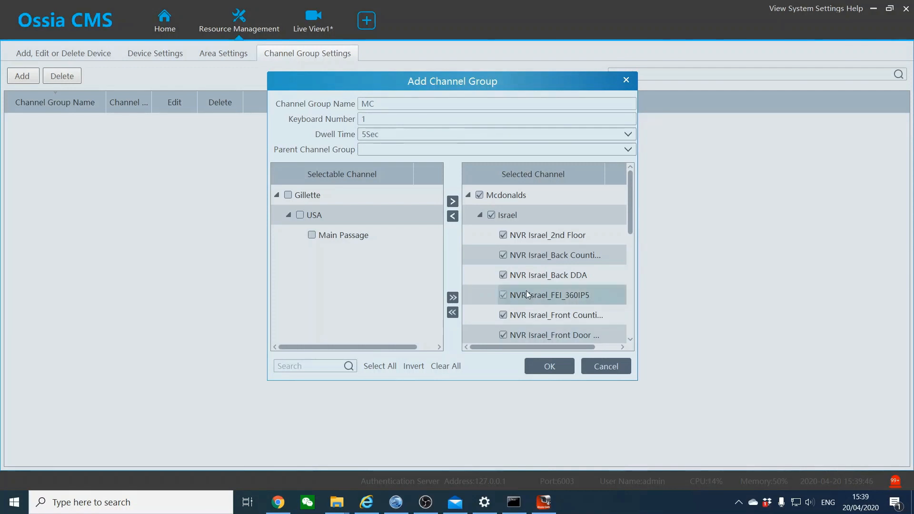
{"action": "left_click", "coordinate": [374, 123]}
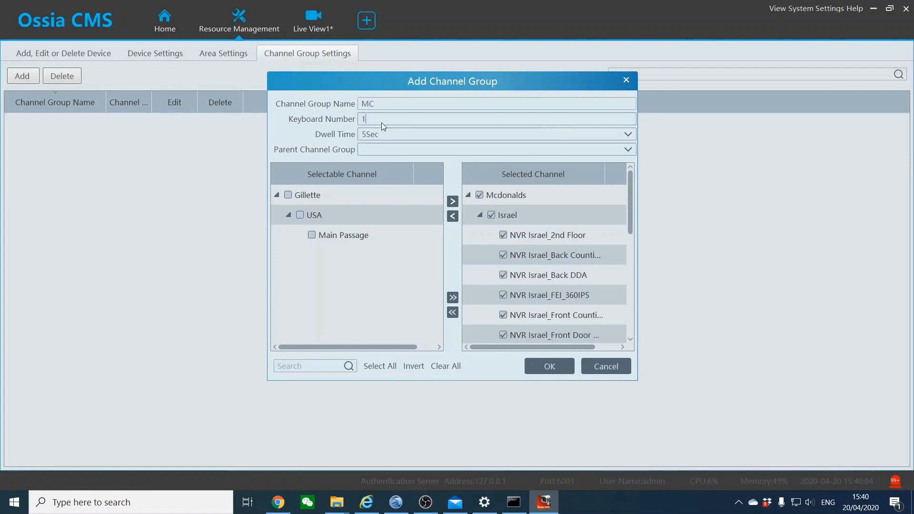
{"action": "left_click", "coordinate": [403, 135]}
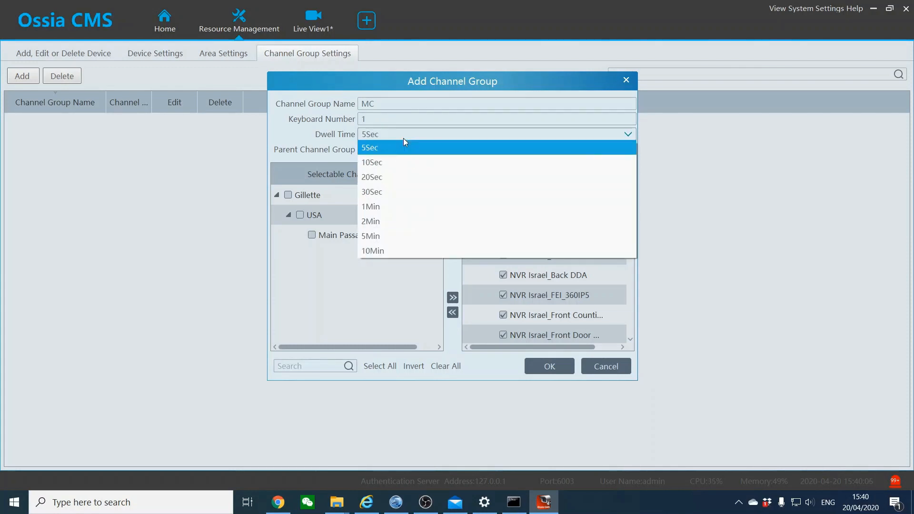
{"action": "left_click", "coordinate": [403, 139]}
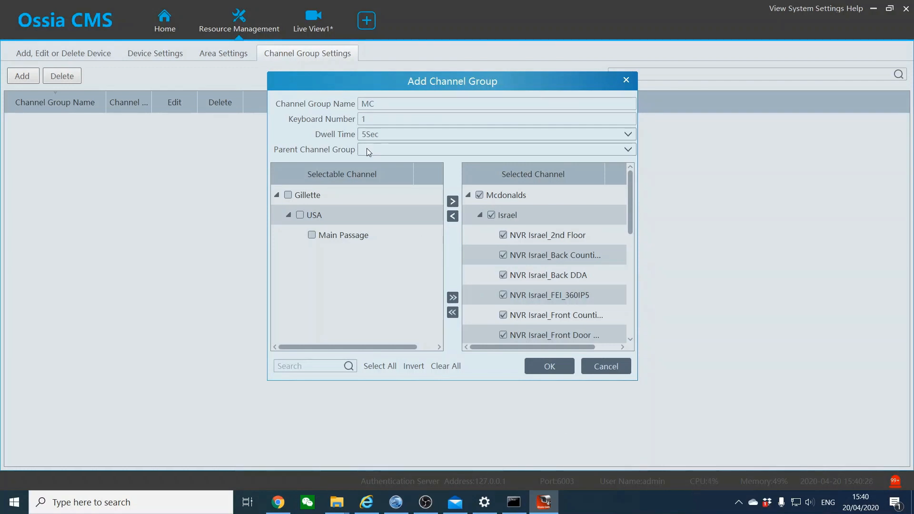
{"action": "left_click", "coordinate": [542, 370]}
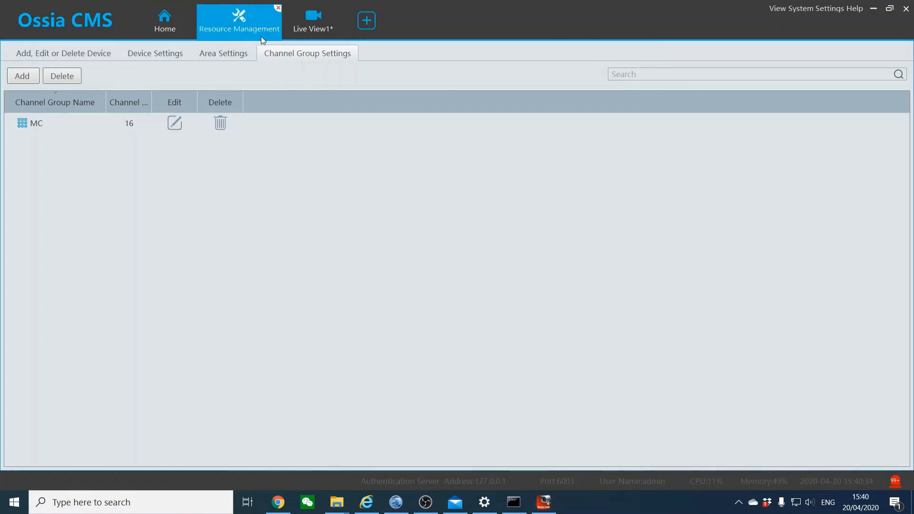
Back in the live view, close all playing streams without saving the current view
{"action": "left_click", "coordinate": [309, 33]}
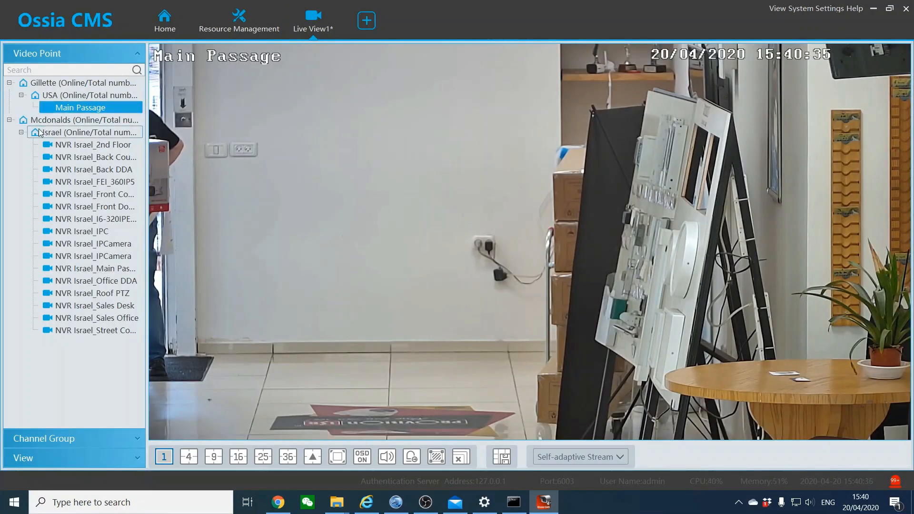
{"action": "left_click", "coordinate": [9, 120]}
{"action": "left_click", "coordinate": [45, 439]}
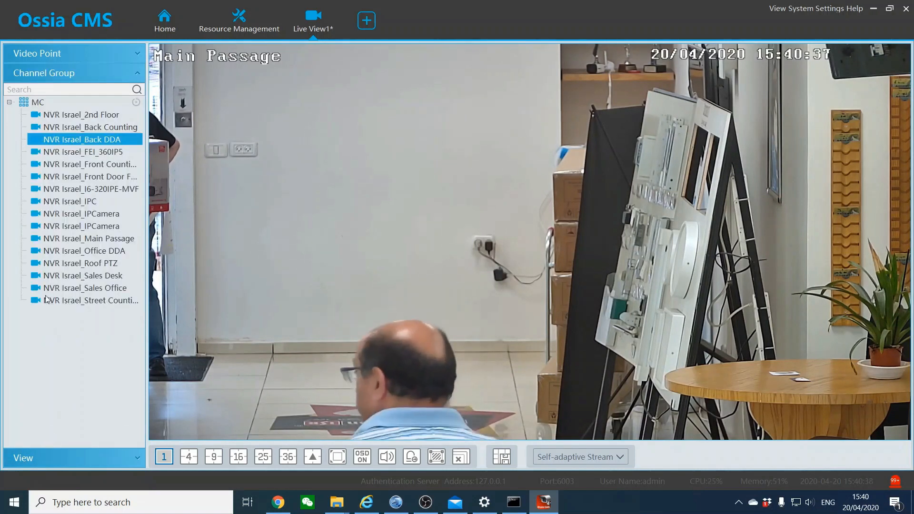
{"action": "right_click", "coordinate": [280, 191]}
{"action": "left_click", "coordinate": [503, 457]}
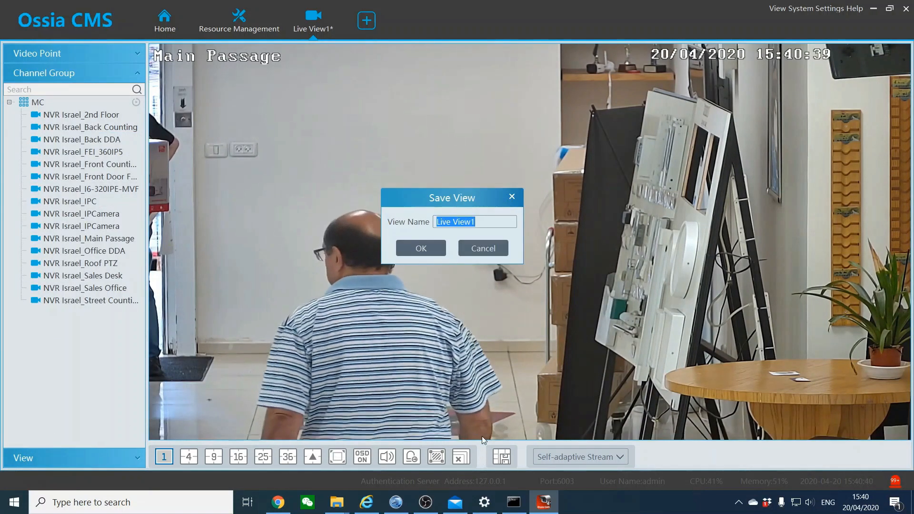
{"action": "left_click", "coordinate": [483, 251]}
{"action": "left_click", "coordinate": [469, 459]}
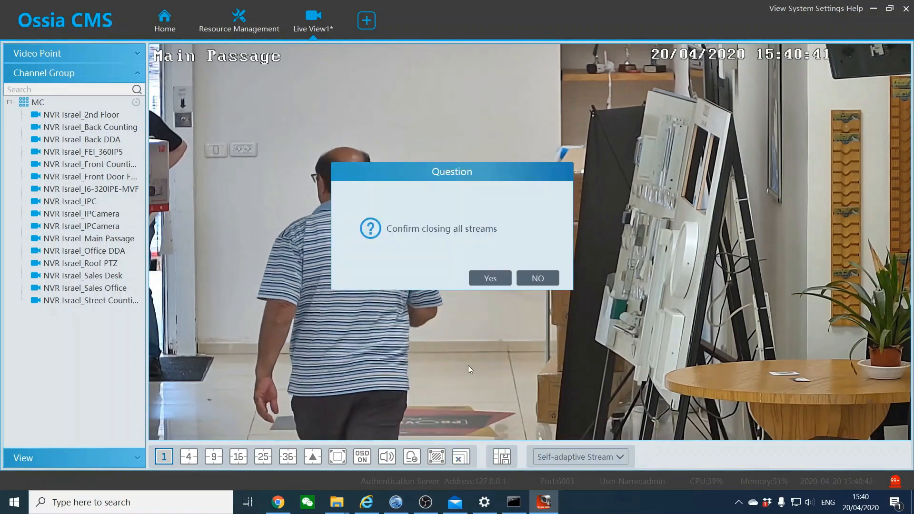
{"action": "left_click", "coordinate": [494, 278]}
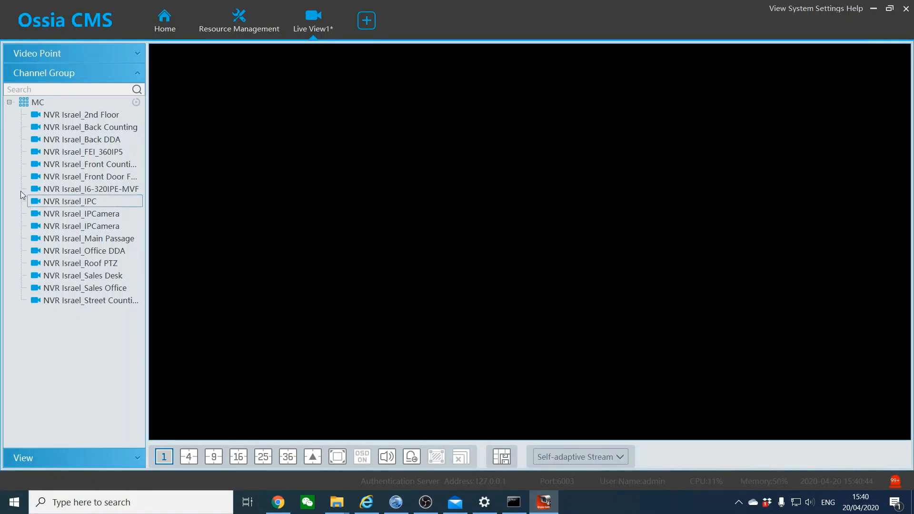
Split the live view into 25 panes and auto-cycle the MC group's cameras in one pane
{"action": "left_click", "coordinate": [9, 102]}
{"action": "left_click", "coordinate": [45, 56]}
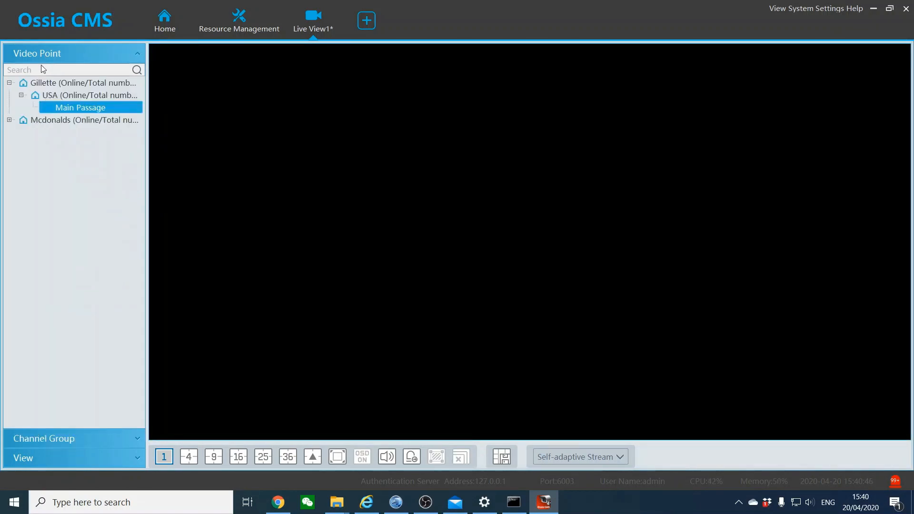
{"action": "left_click", "coordinate": [29, 443]}
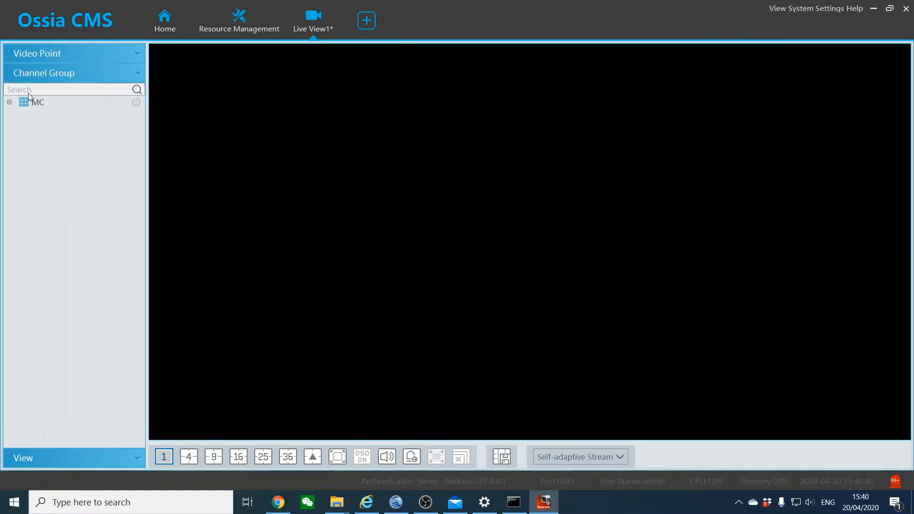
{"action": "left_click", "coordinate": [37, 102]}
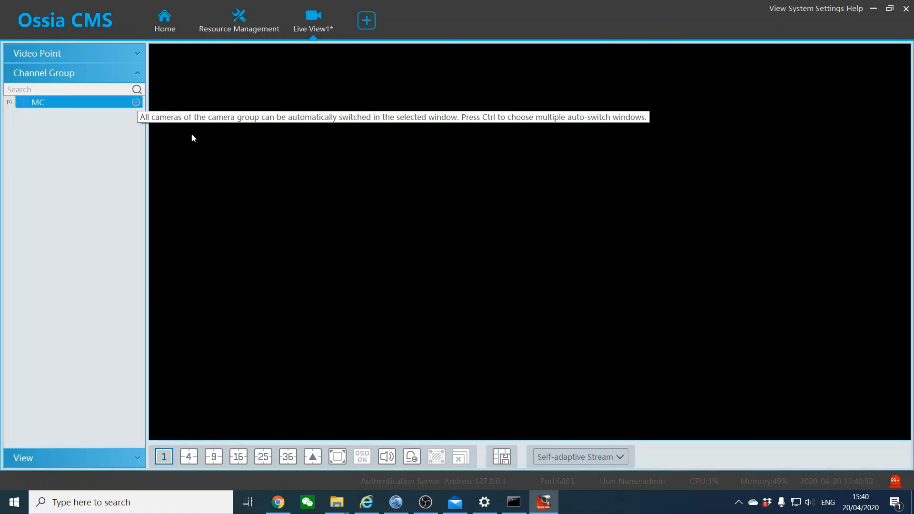
{"action": "left_click", "coordinate": [263, 457]}
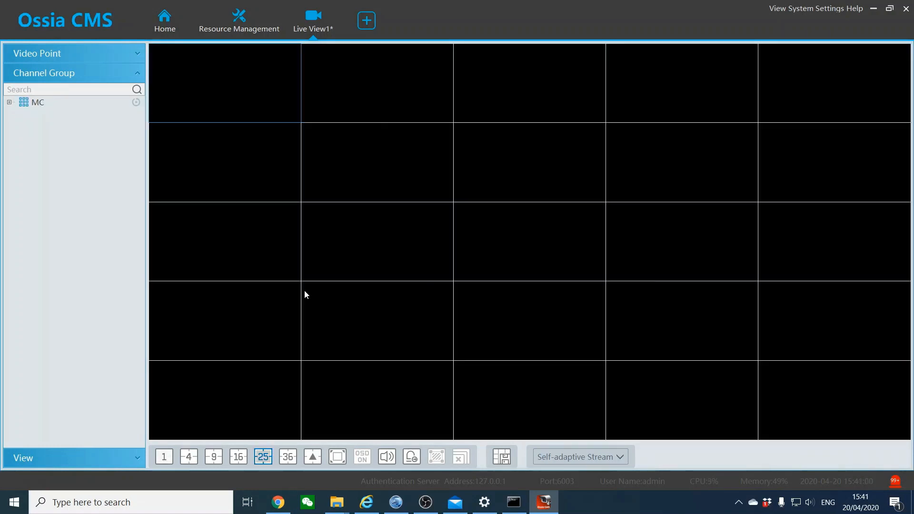
{"action": "left_click", "coordinate": [337, 108]}
{"action": "left_click", "coordinate": [338, 164]}
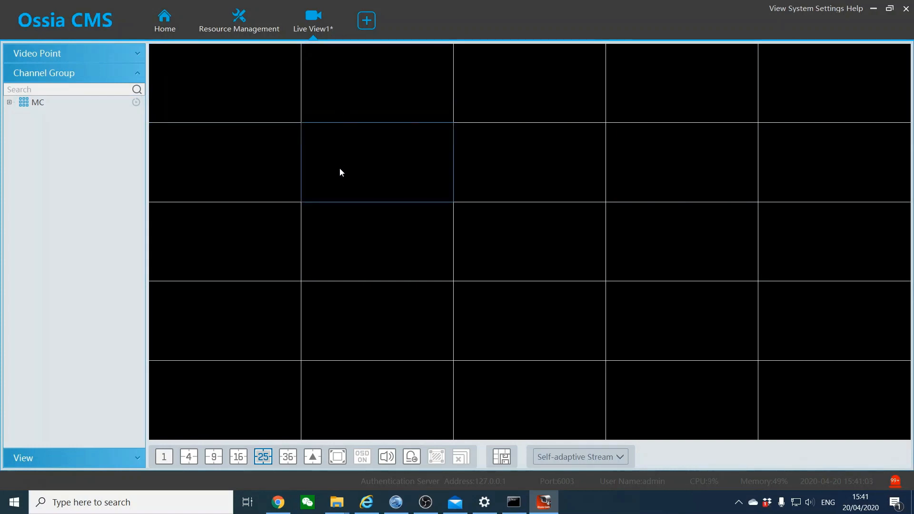
{"action": "left_click", "coordinate": [136, 102]}
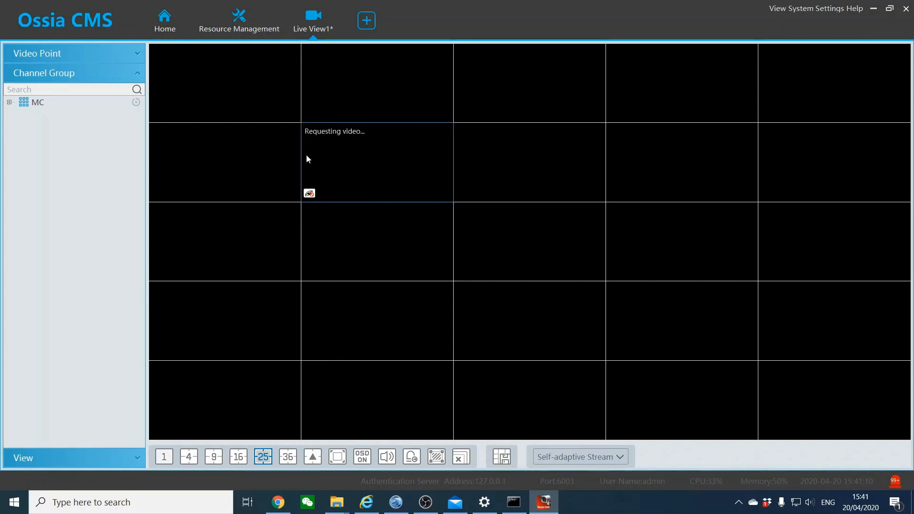
{"action": "left_click", "coordinate": [249, 34]}
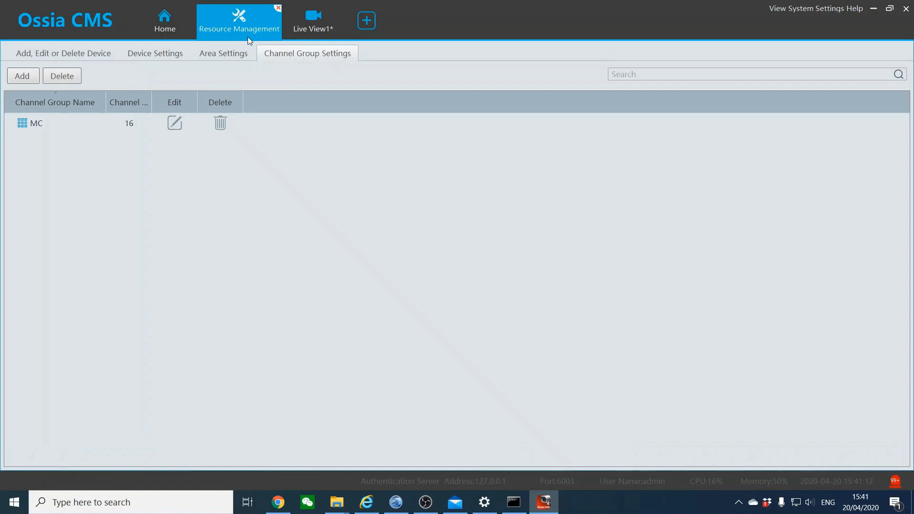
Open the MC channel group editor and cancel it, leaving dwell time at 5Sec
{"action": "left_click", "coordinate": [175, 122]}
{"action": "left_click", "coordinate": [381, 133]}
{"action": "left_click", "coordinate": [381, 132]}
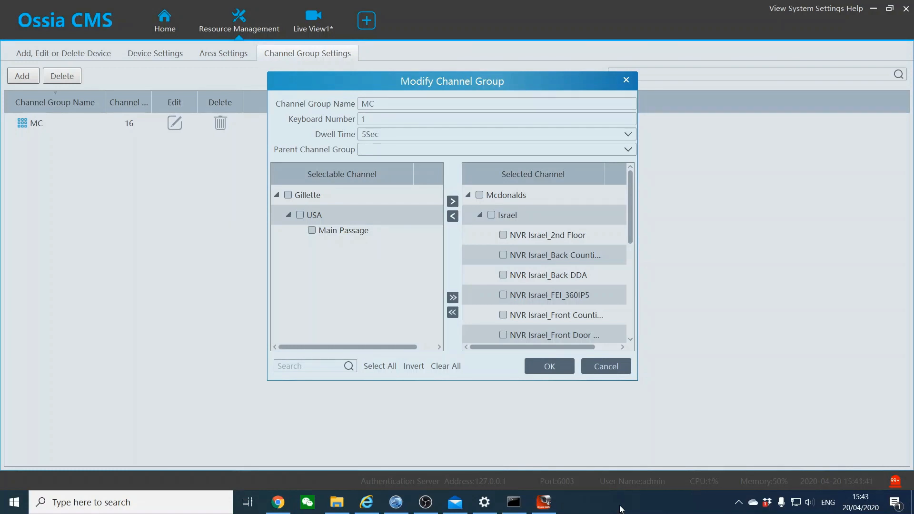
{"action": "left_click", "coordinate": [603, 366]}
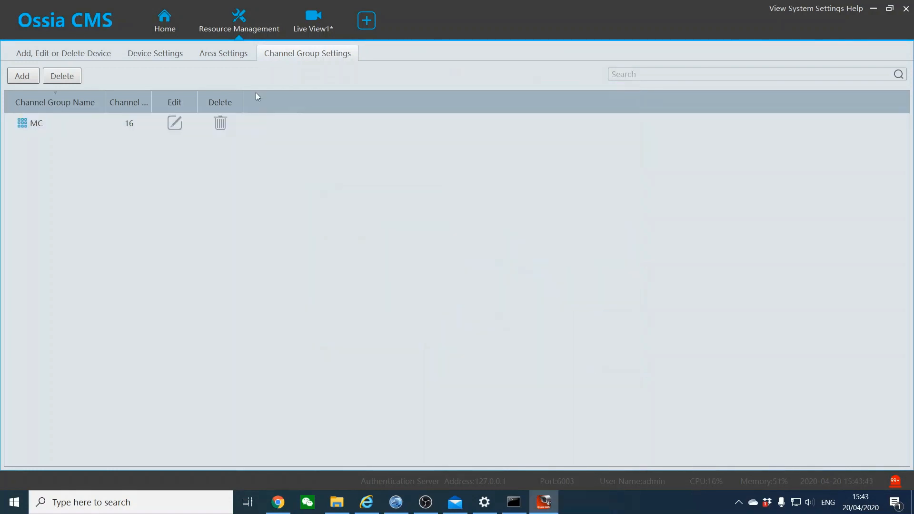
Play the MC group's cameras in Live View1 by double-clicking MC in the Channel Group tree
{"action": "left_click", "coordinate": [289, 26]}
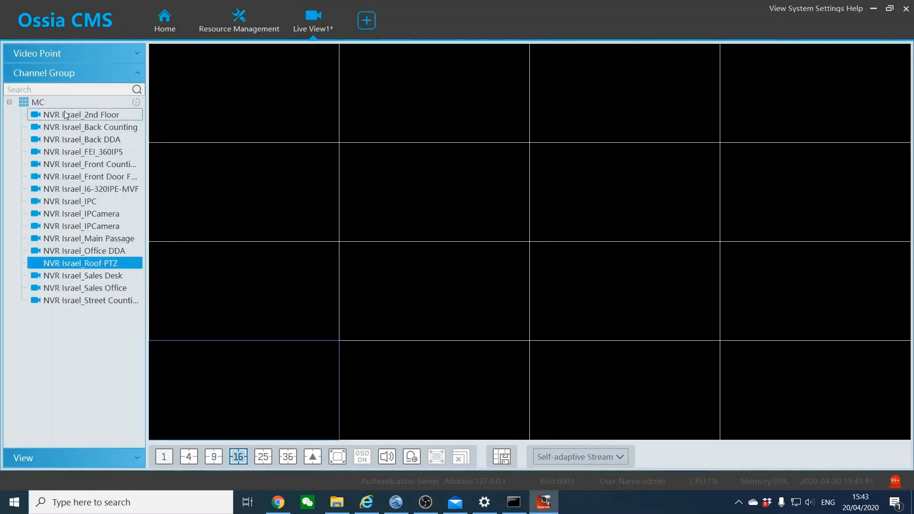
{"action": "left_click", "coordinate": [47, 103]}
{"action": "double_click", "coordinate": [48, 103]}
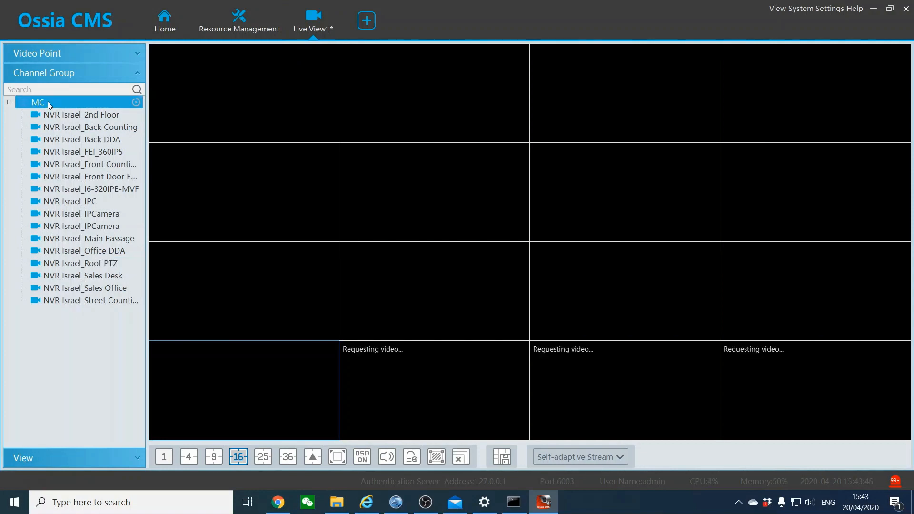
{"action": "left_click", "coordinate": [235, 110]}
{"action": "left_click", "coordinate": [259, 378]}
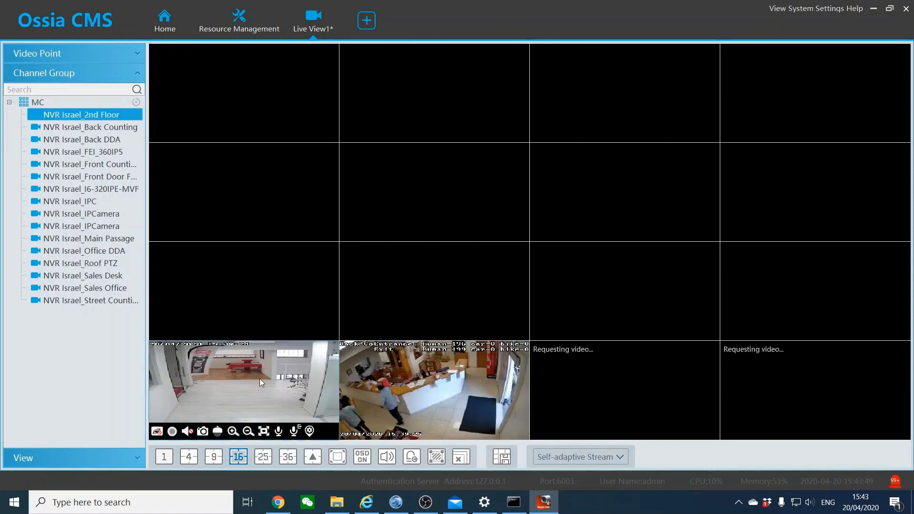
{"action": "right_click", "coordinate": [259, 380]}
Close all video streams and drag the MC group onto the live view grid
{"action": "left_click", "coordinate": [459, 458]}
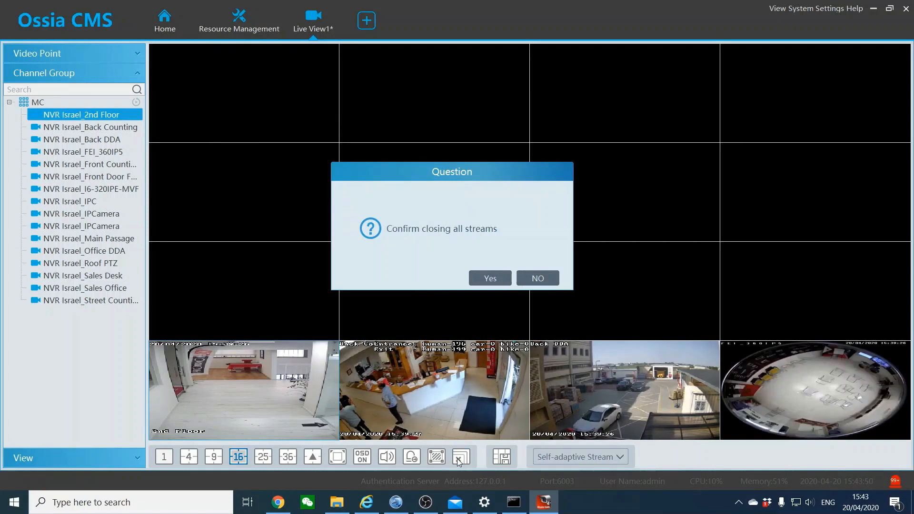
{"action": "left_click", "coordinate": [495, 278]}
{"action": "left_click", "coordinate": [36, 104]}
{"action": "left_click_drag", "start_coordinate": [36, 104], "coordinate": [313, 175]}
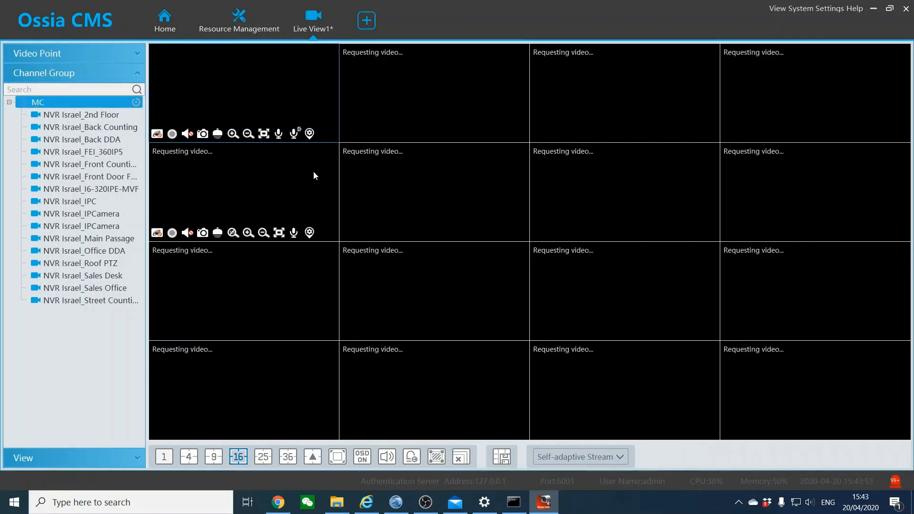
Close all streams again, reload all sixteen MC cameras into the 16-split grid, and close Live View1
{"action": "right_click", "coordinate": [265, 106]}
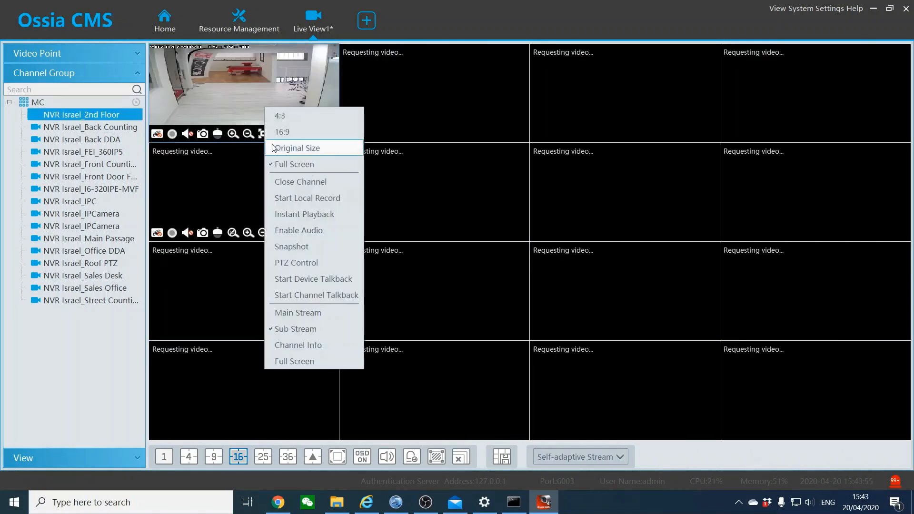
{"action": "left_click", "coordinate": [459, 458]}
{"action": "left_click", "coordinate": [501, 279]}
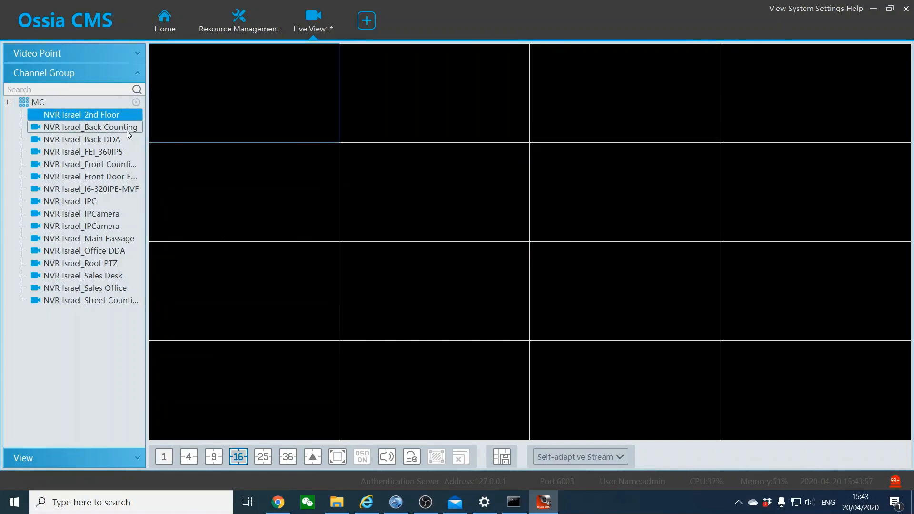
{"action": "left_click", "coordinate": [52, 101]}
{"action": "left_click_drag", "start_coordinate": [52, 102], "coordinate": [267, 110]}
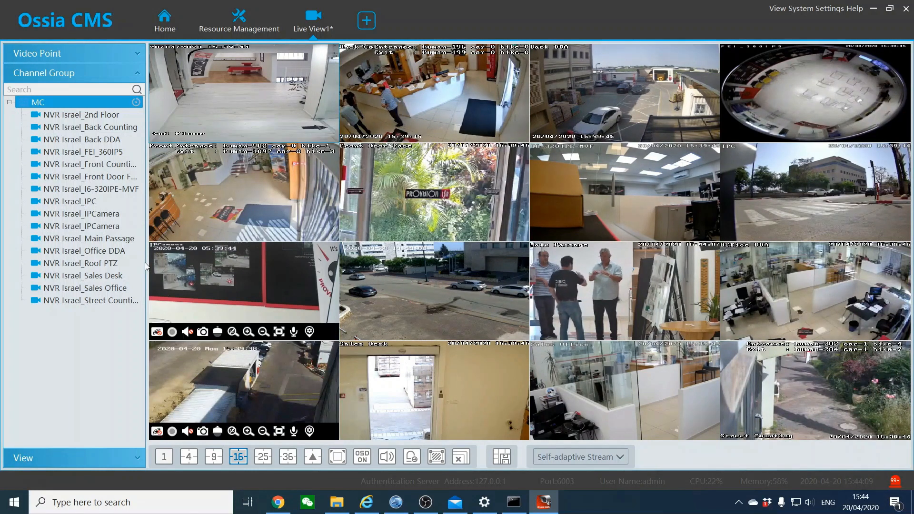
{"action": "left_click", "coordinate": [341, 8]}
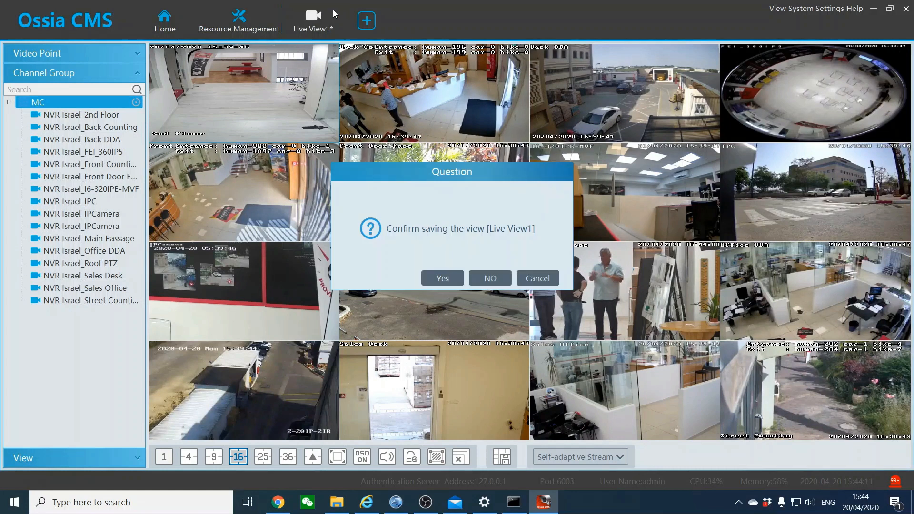
Close Live View1 without saving and list the Decoder devices under Add, Edit or Delete Device
{"action": "left_click", "coordinate": [490, 279]}
{"action": "left_click", "coordinate": [241, 24]}
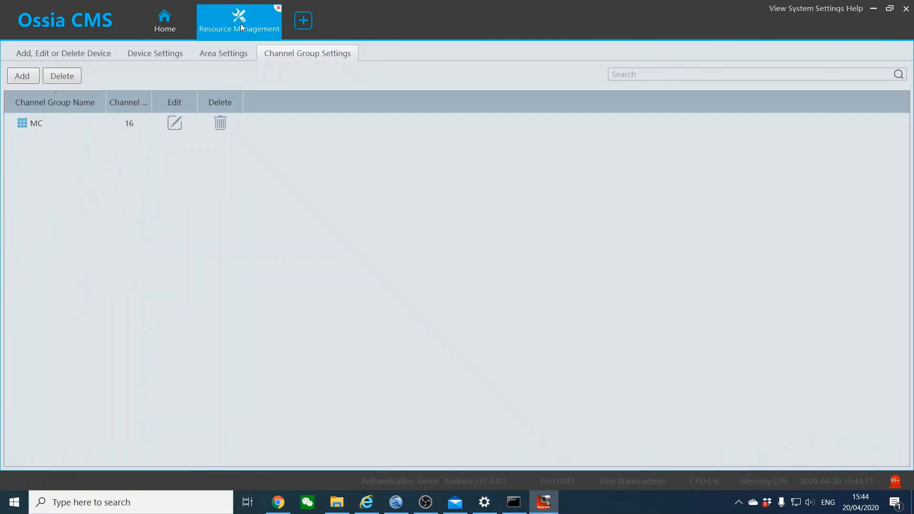
{"action": "left_click", "coordinate": [50, 56]}
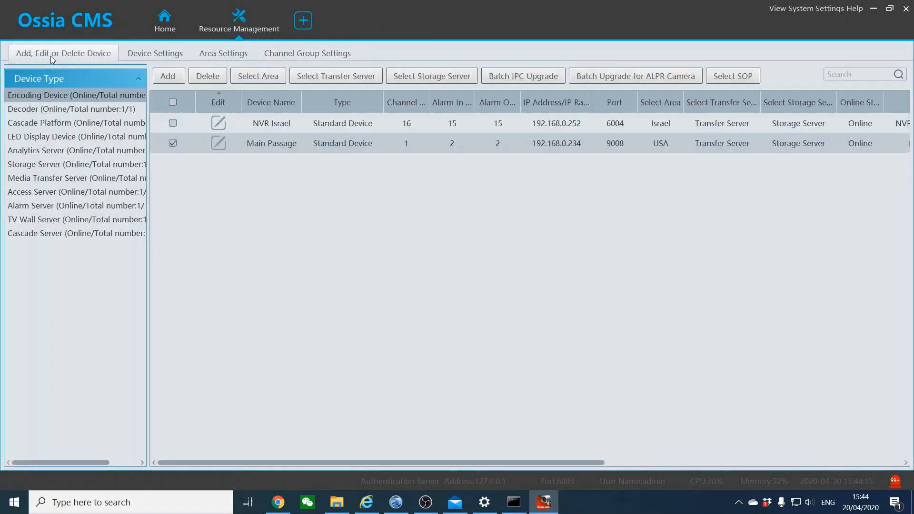
{"action": "left_click", "coordinate": [44, 109]}
{"action": "left_click", "coordinate": [43, 124]}
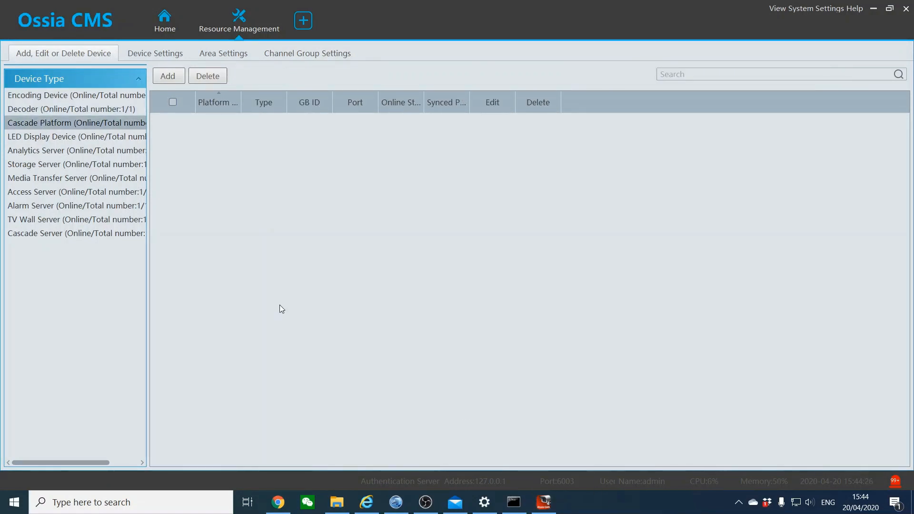
{"action": "left_click", "coordinate": [44, 109]}
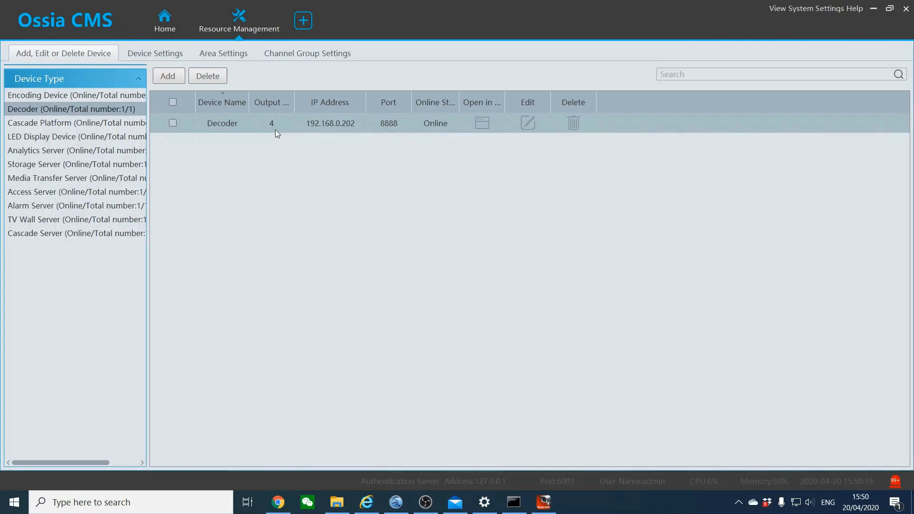
{"action": "left_click", "coordinate": [30, 109]}
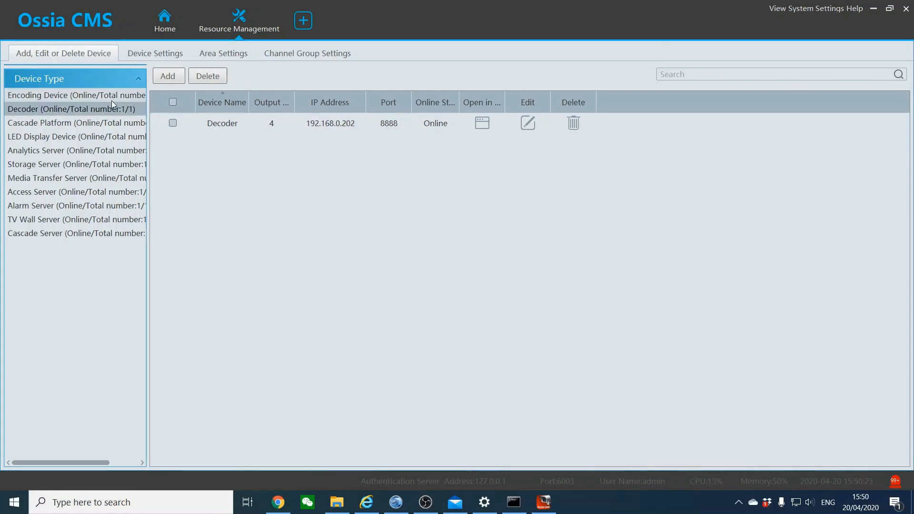
{"action": "left_click", "coordinate": [167, 78]}
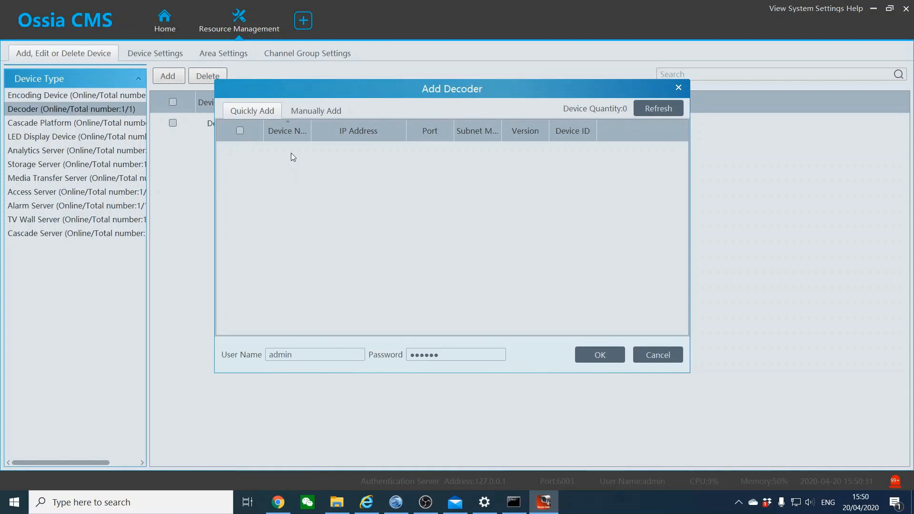
{"action": "left_click_drag", "start_coordinate": [504, 87], "coordinate": [501, 195]}
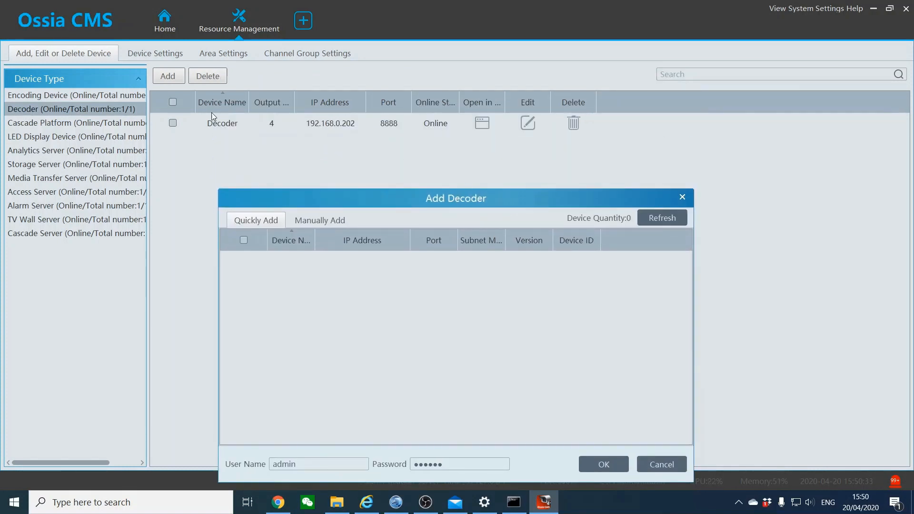
{"action": "left_click", "coordinate": [681, 197]}
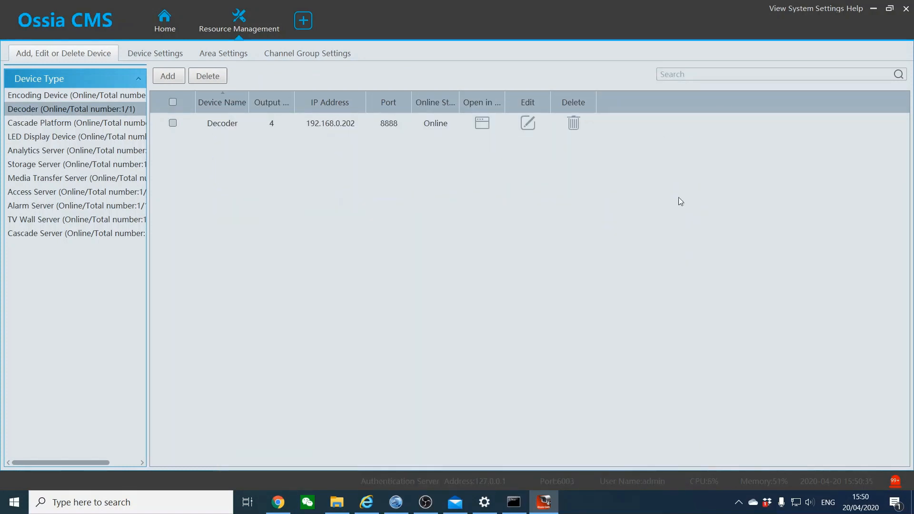
{"action": "left_click", "coordinate": [72, 97]}
{"action": "left_click", "coordinate": [171, 77]}
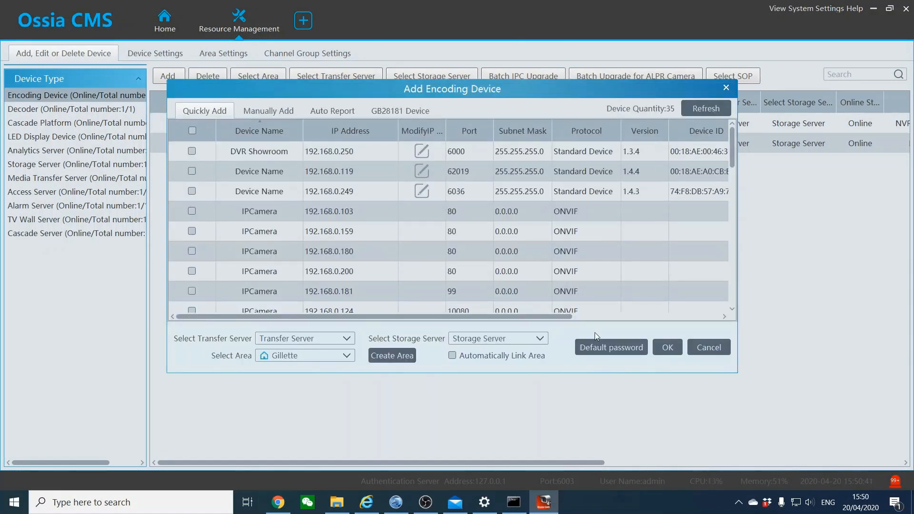
{"action": "left_click", "coordinate": [707, 350]}
{"action": "left_click", "coordinate": [80, 111]}
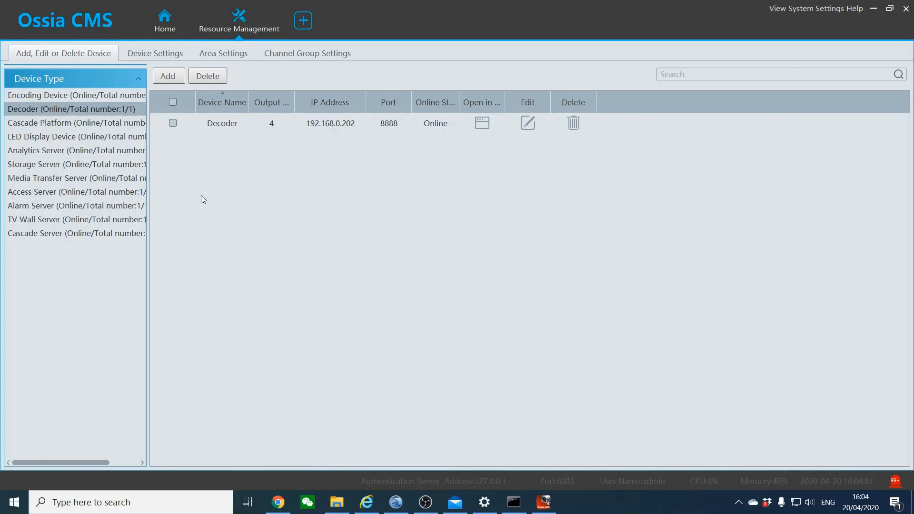
Browse the Cascade Platform, Cascade Server and Analytics Server device lists, then return to Home
{"action": "left_click", "coordinate": [87, 125]}
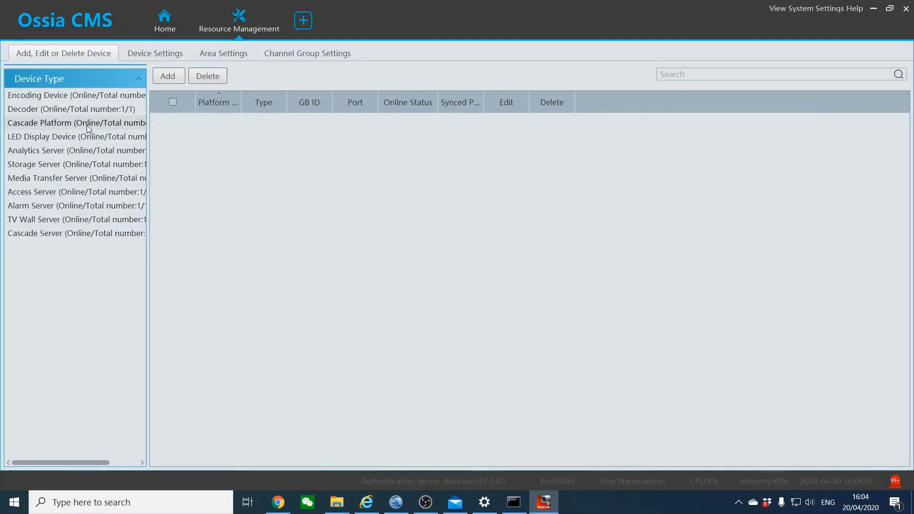
{"action": "left_click", "coordinate": [42, 233]}
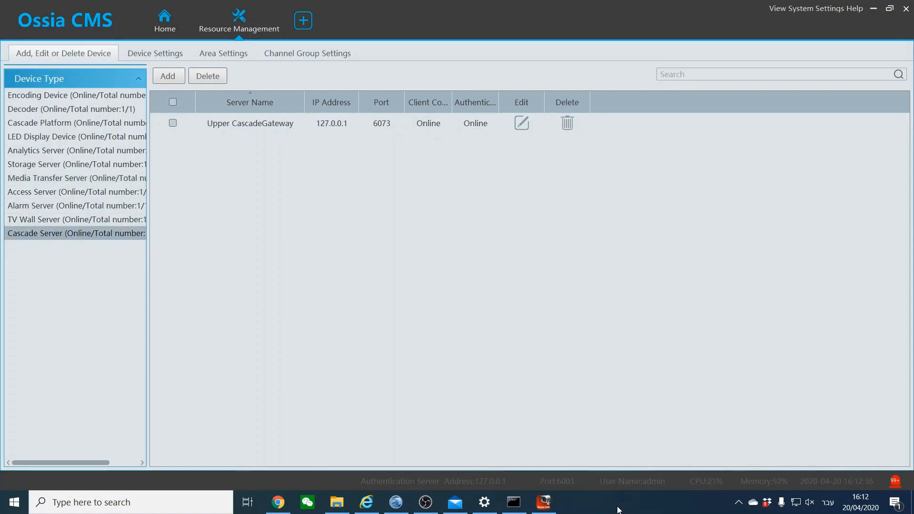
{"action": "left_click", "coordinate": [54, 154]}
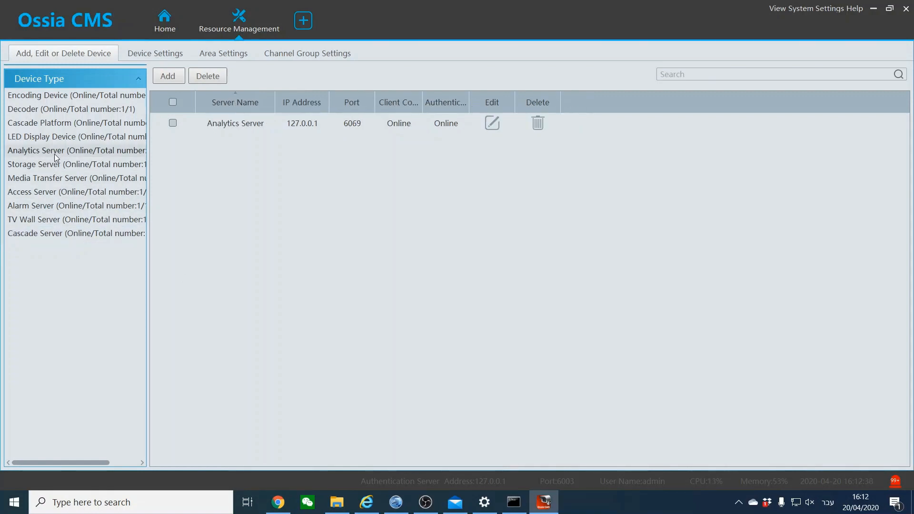
{"action": "left_click", "coordinate": [177, 27]}
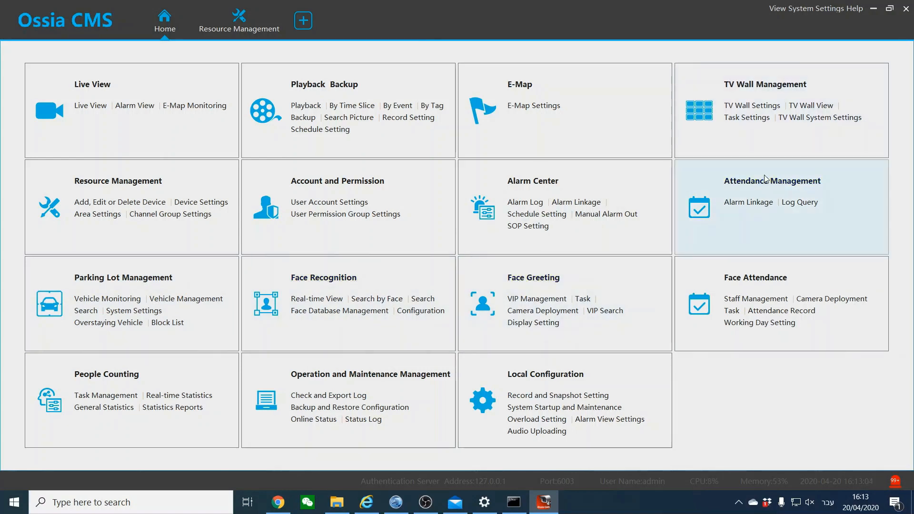
In Resource Management, view the Analytics Server then the Storage Server entry (port 6009, 17 channels)
{"action": "left_click", "coordinate": [255, 32]}
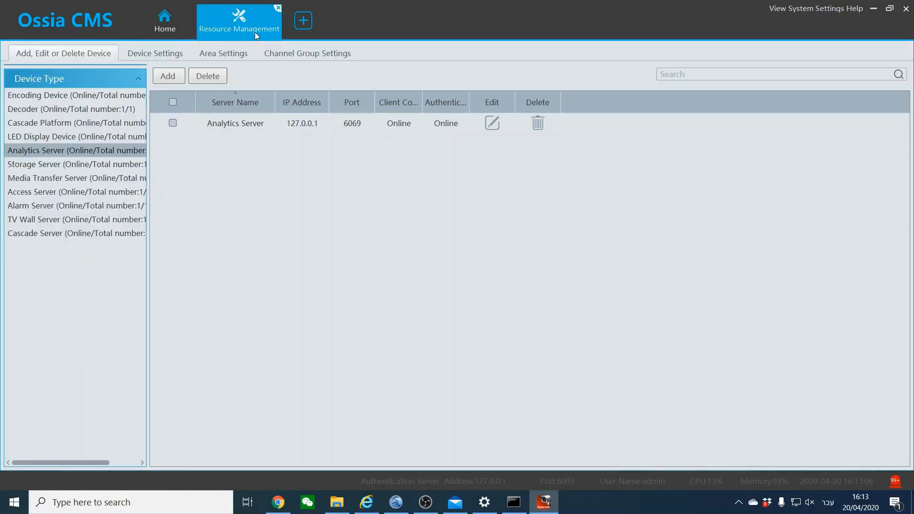
{"action": "left_click", "coordinate": [57, 150]}
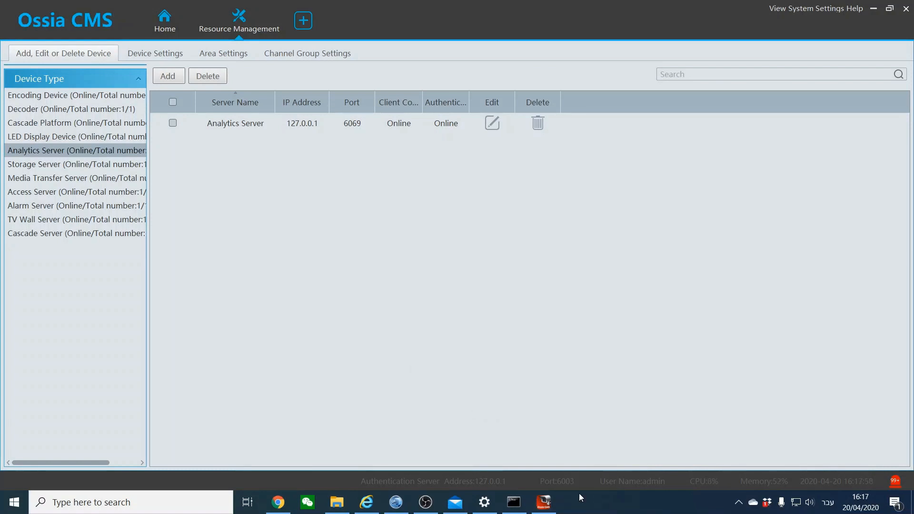
{"action": "left_click", "coordinate": [85, 163]}
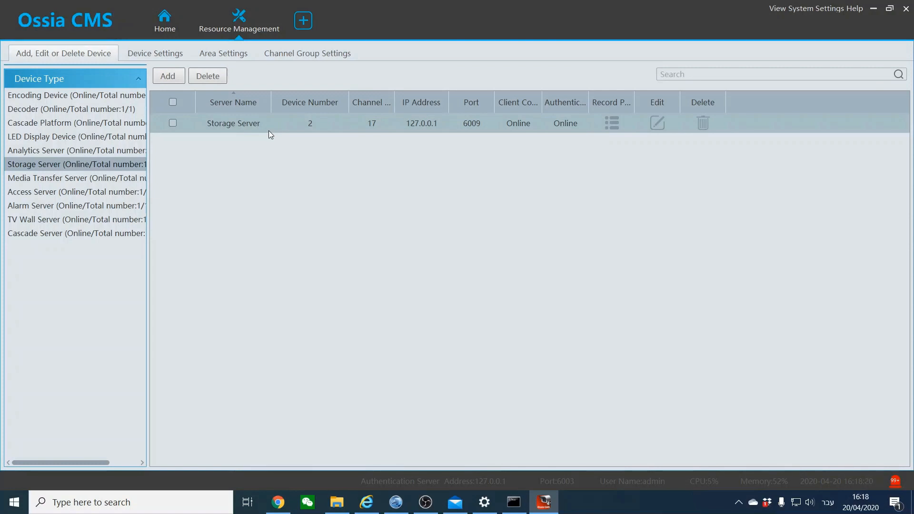
{"action": "left_click", "coordinate": [610, 121]}
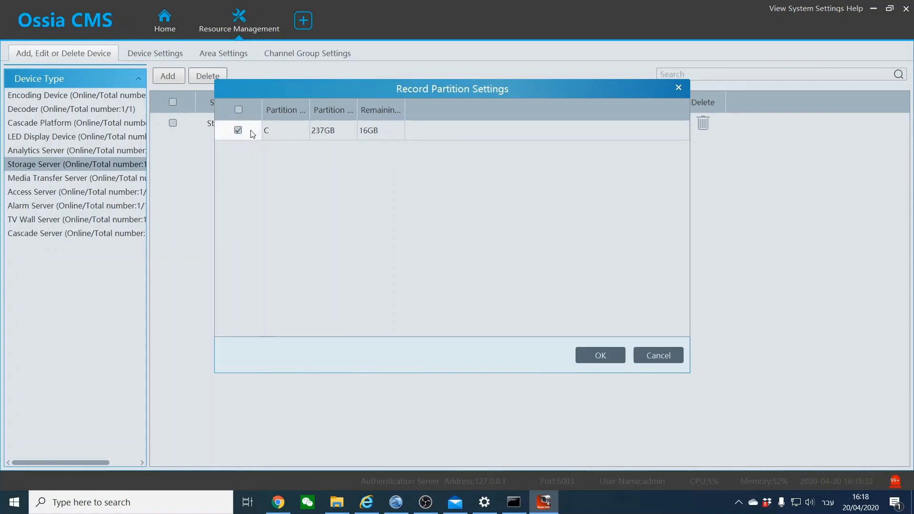
{"action": "left_click", "coordinate": [659, 356]}
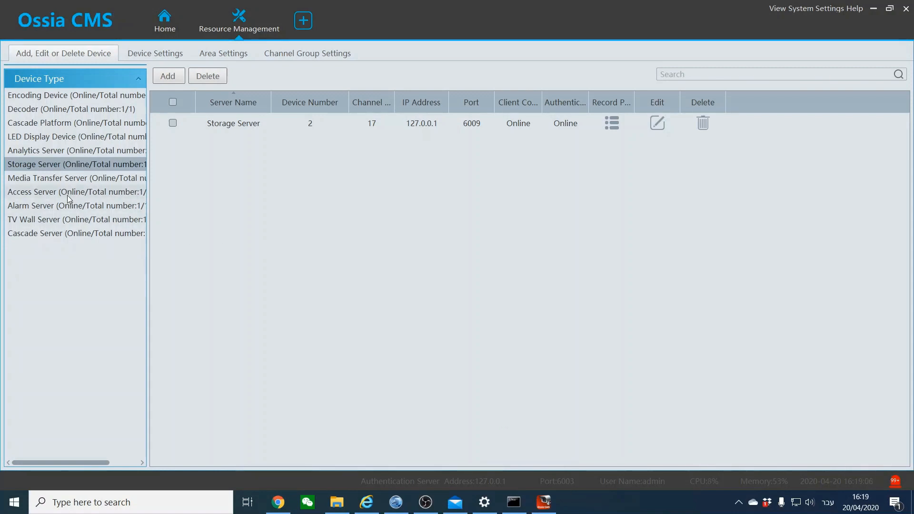
Check the Media Transfer and Alarm Server entries, then open the Alarm Center's Alarm Log from Home
{"action": "left_click", "coordinate": [65, 180]}
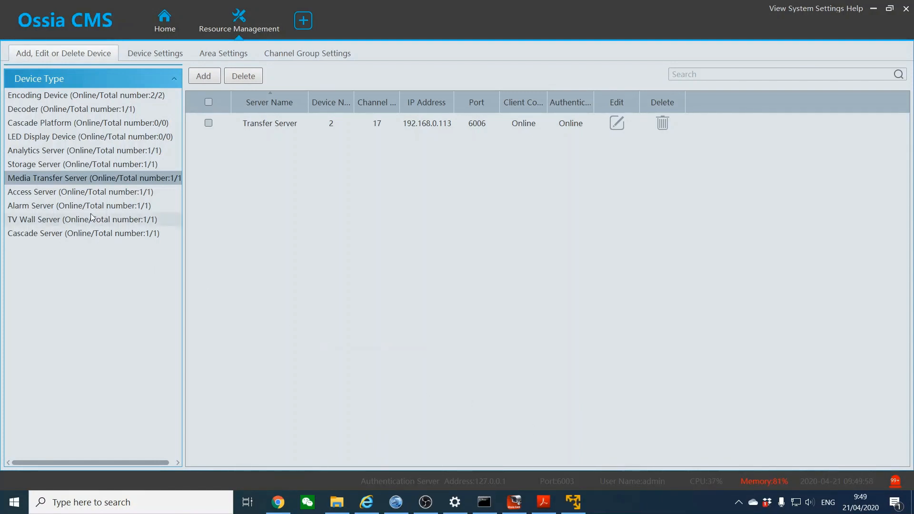
{"action": "left_click", "coordinate": [76, 204]}
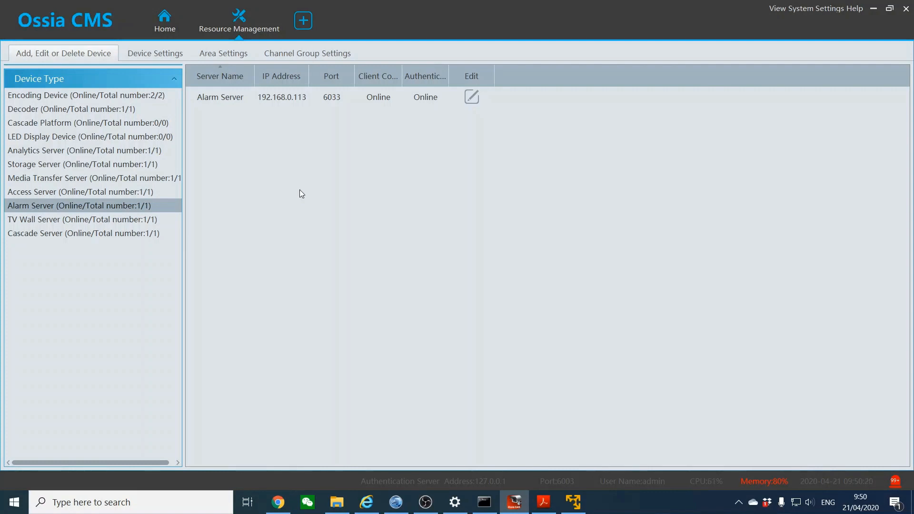
{"action": "left_click", "coordinate": [168, 33]}
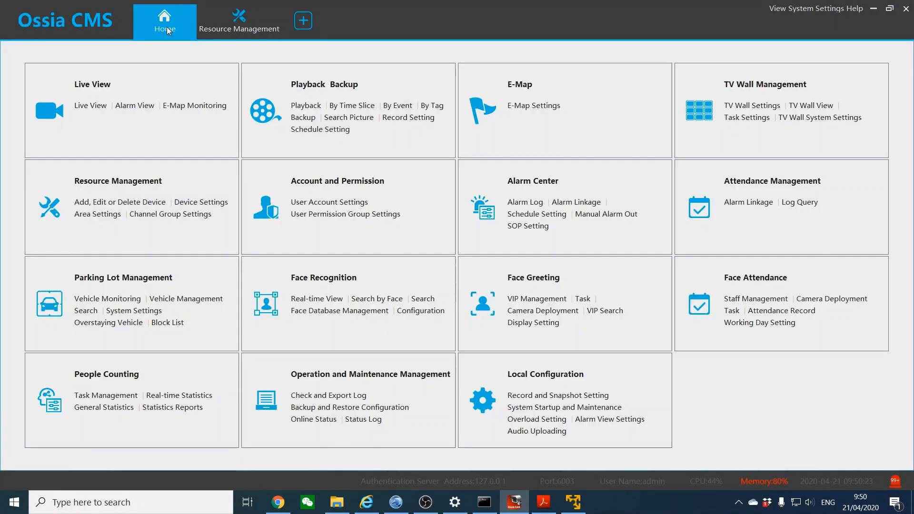
{"action": "left_click", "coordinate": [544, 184]}
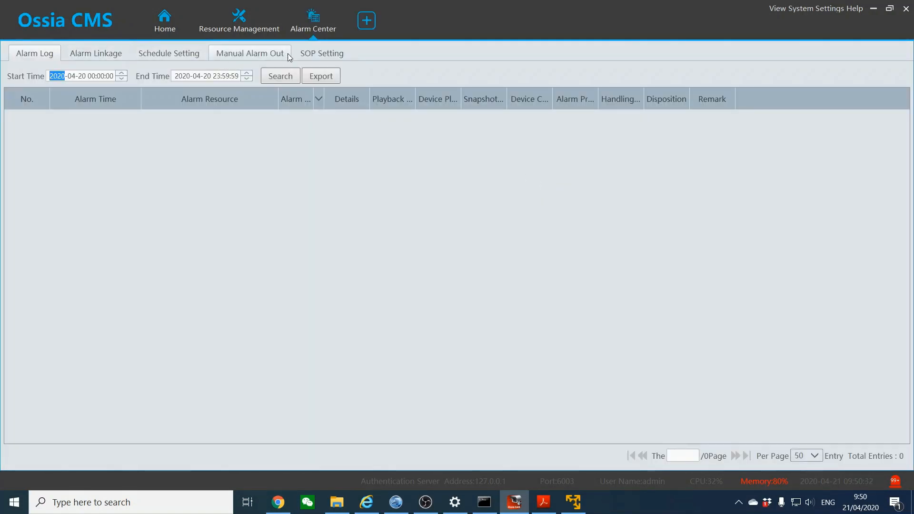
Close the Alarm Center page, view the TV Wall Server entries, and return to the home dashboard
{"action": "left_click", "coordinate": [169, 27]}
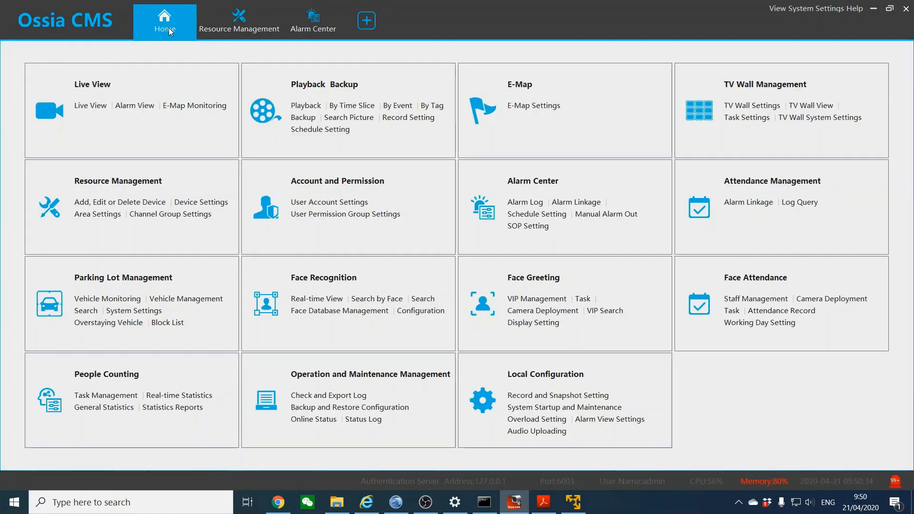
{"action": "left_click", "coordinate": [212, 25]}
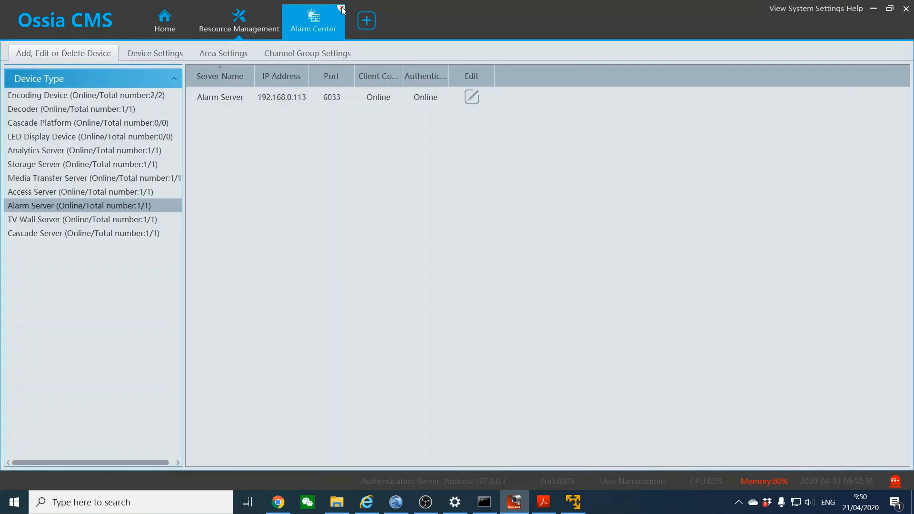
{"action": "left_click", "coordinate": [340, 8]}
{"action": "left_click", "coordinate": [95, 219]}
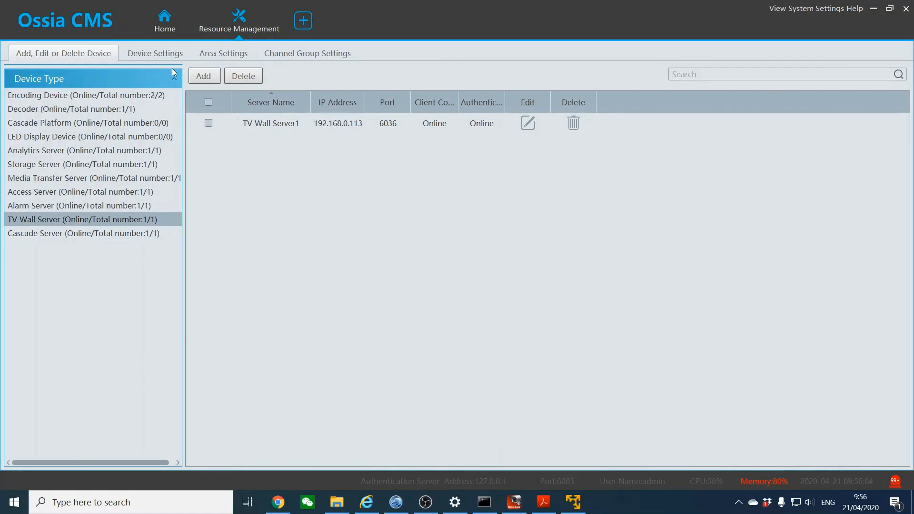
{"action": "left_click", "coordinate": [165, 29]}
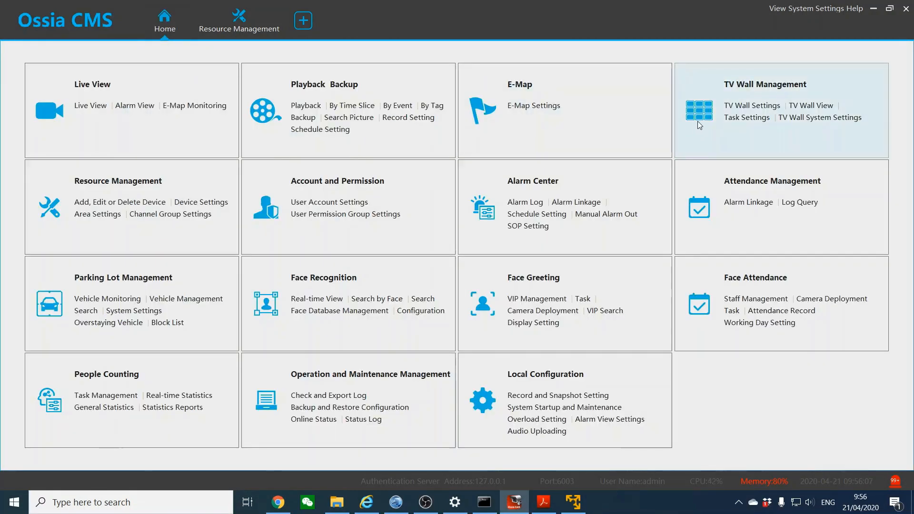
Open TV Wall Management, compare its Settings and View tabs, then show TV Wall Server1 in the device list
{"action": "left_click", "coordinate": [744, 86]}
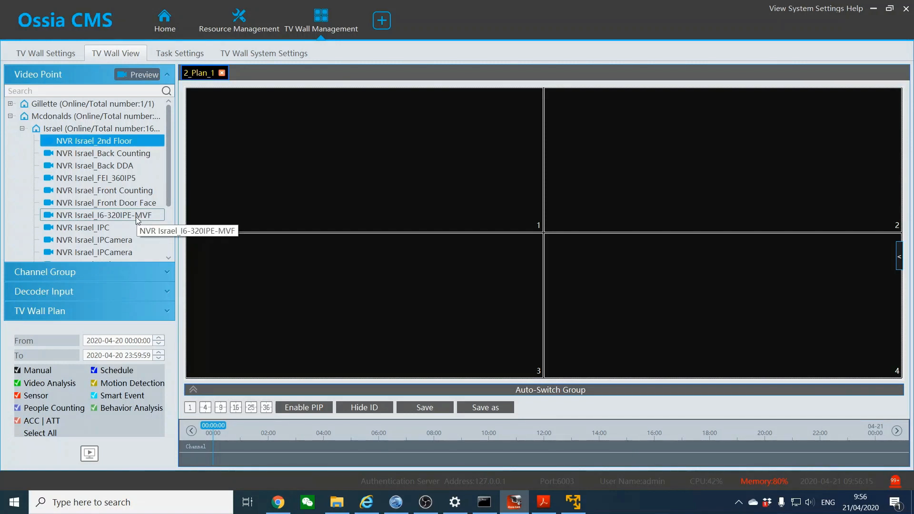
{"action": "left_click", "coordinate": [32, 53]}
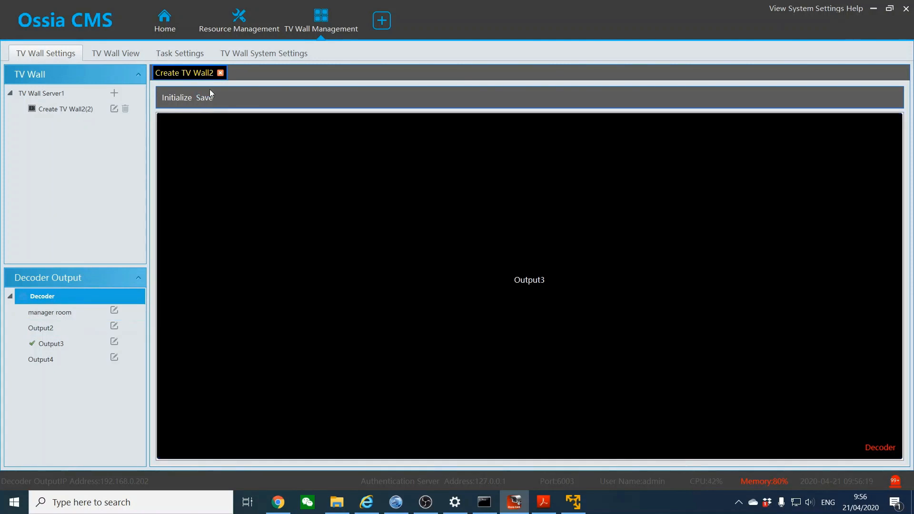
{"action": "left_click", "coordinate": [135, 53]}
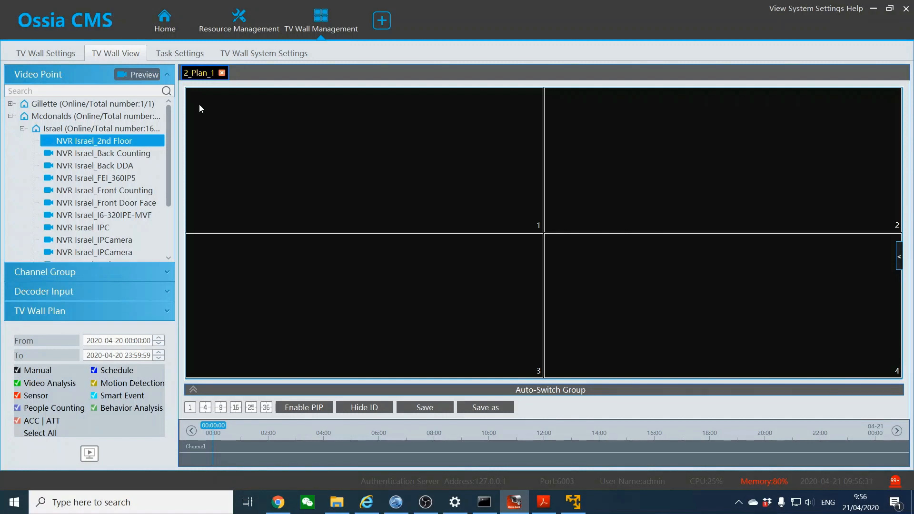
{"action": "left_click", "coordinate": [240, 22]}
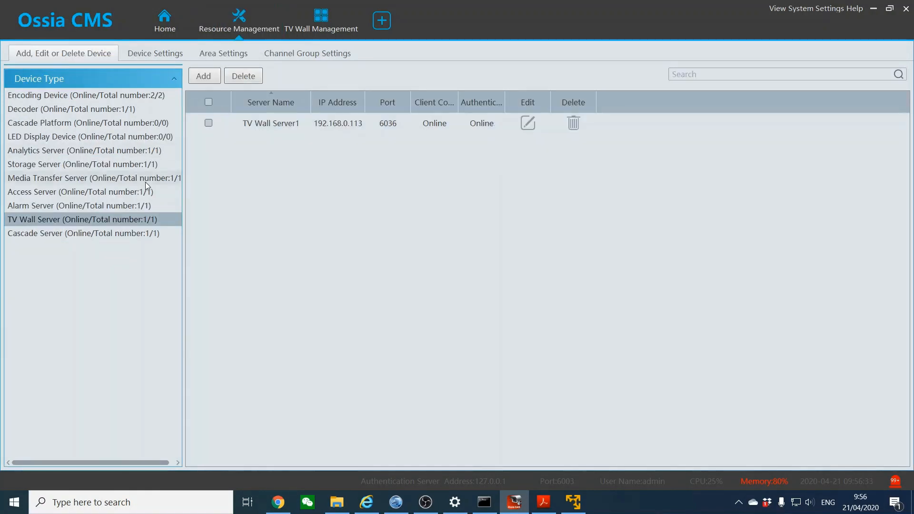
Review the TV Wall Server, Cascade Server and Cascade Platform entries, then close Resource Management
{"action": "left_click", "coordinate": [35, 220]}
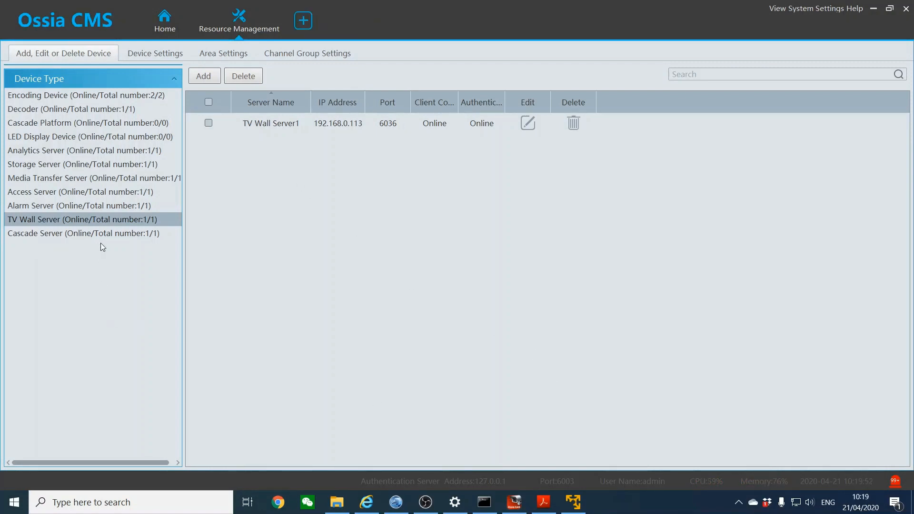
{"action": "left_click", "coordinate": [102, 237]}
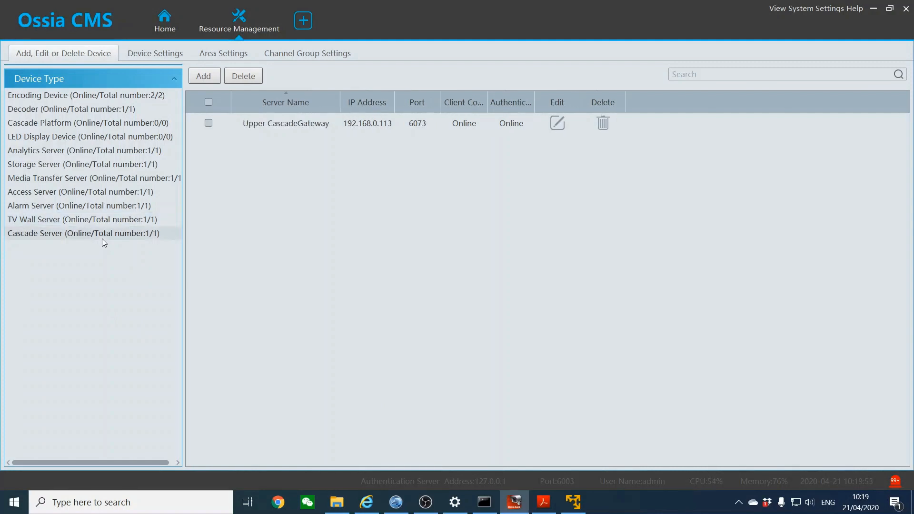
{"action": "left_click", "coordinate": [73, 122]}
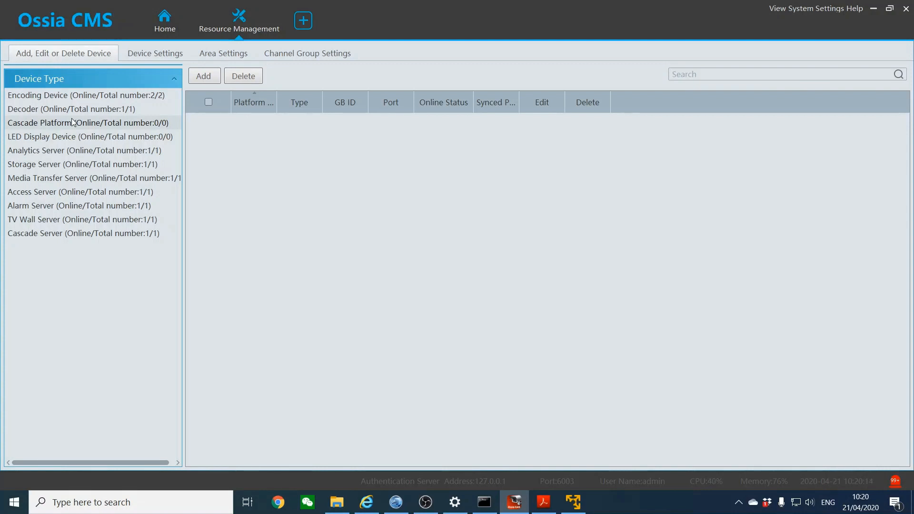
{"action": "left_click", "coordinate": [73, 122]}
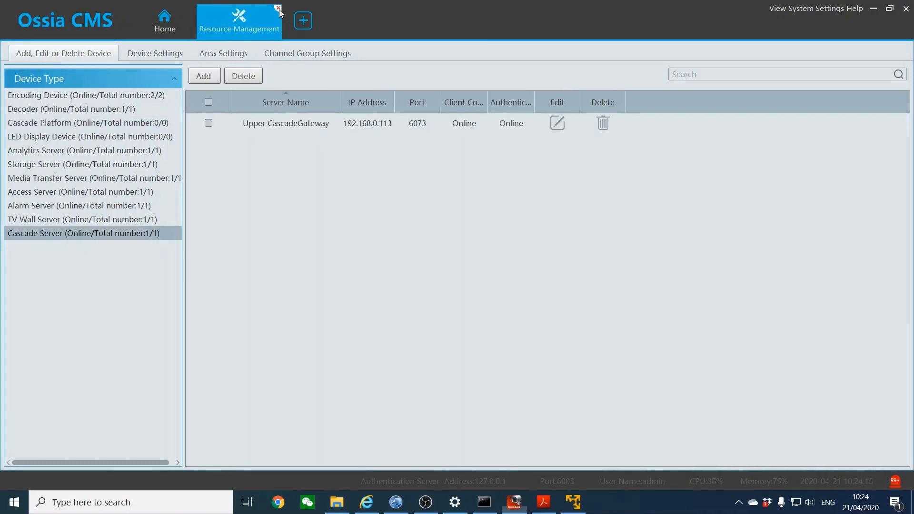
{"action": "left_click", "coordinate": [279, 9]}
Try deleting the admin account and acknowledge the error that it is logged in
{"action": "left_click", "coordinate": [306, 181]}
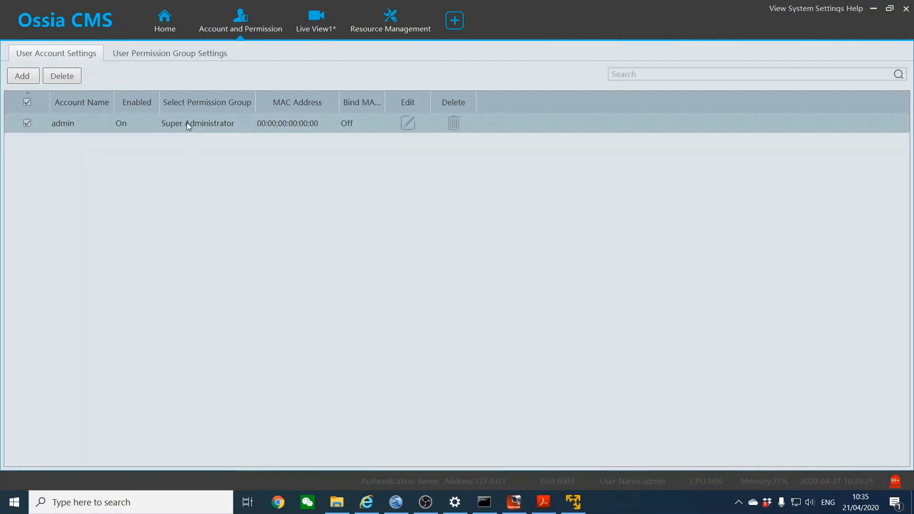
{"action": "left_click", "coordinate": [455, 126]}
{"action": "left_click", "coordinate": [483, 278]}
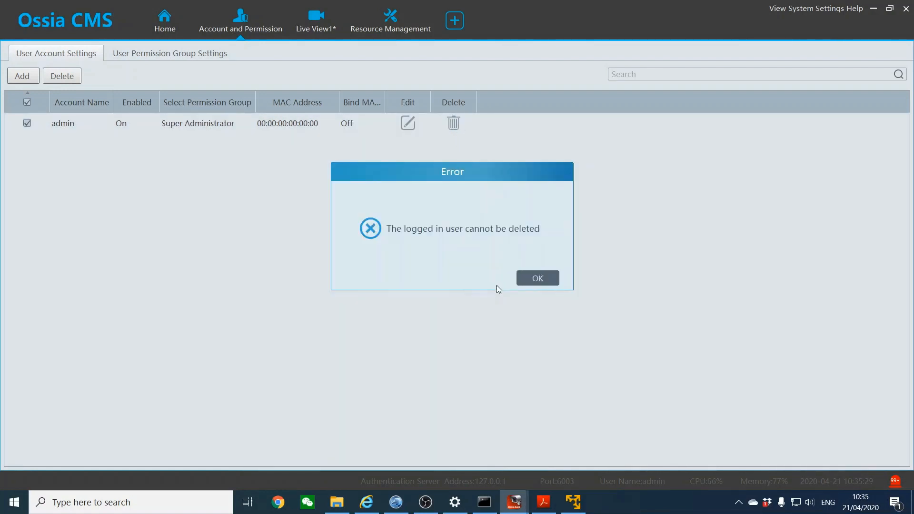
{"action": "left_click", "coordinate": [521, 280]}
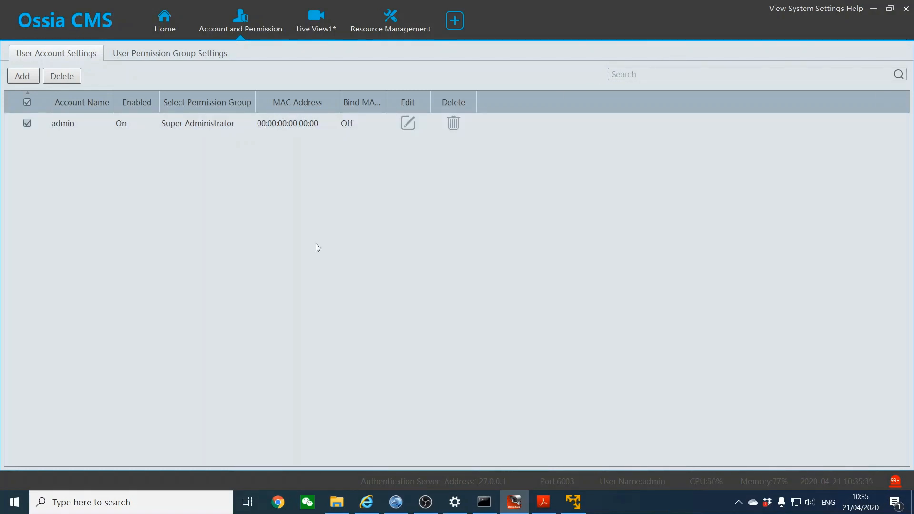
Fill in a new user's name and password and submit it without a permission group
{"action": "left_click", "coordinate": [13, 77]}
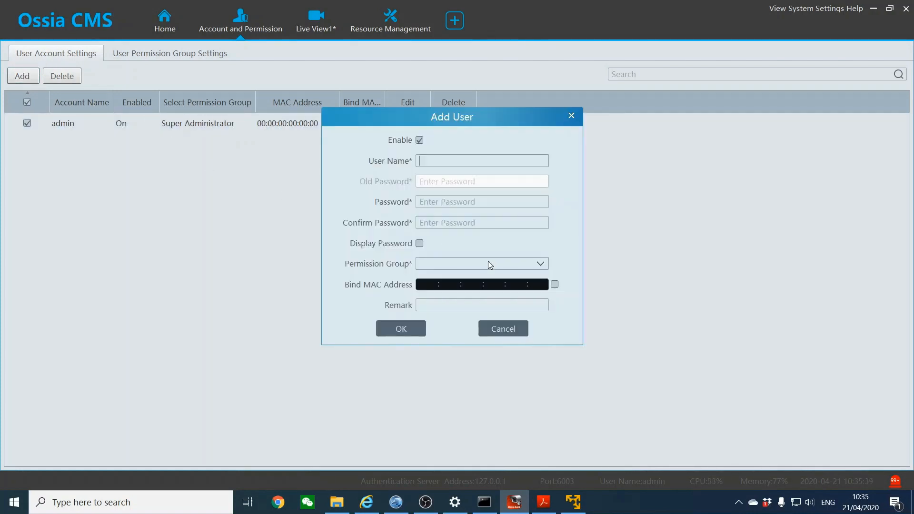
{"action": "type", "text": "asa"}
{"action": "left_click", "coordinate": [453, 201]}
{"action": "type", "text": "1234"}
{"action": "left_click", "coordinate": [444, 223]}
{"action": "type", "text": "1"}
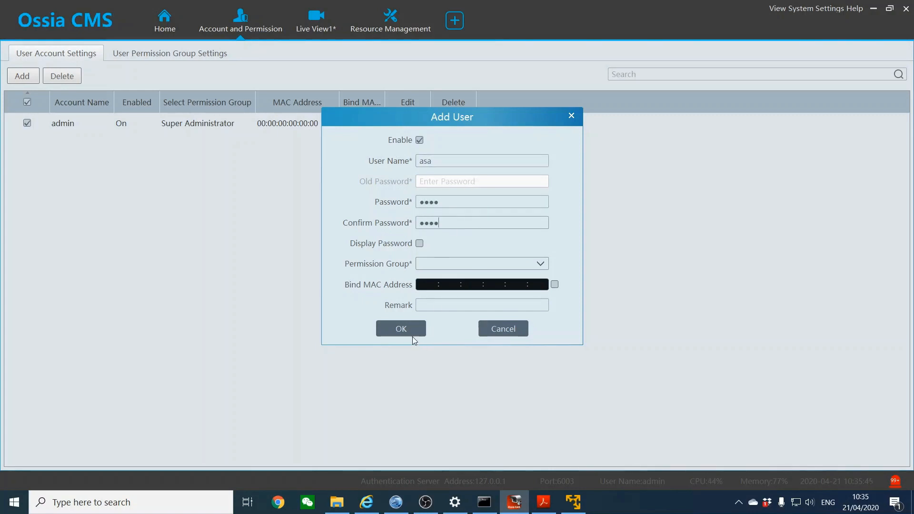
{"action": "left_click", "coordinate": [412, 330]}
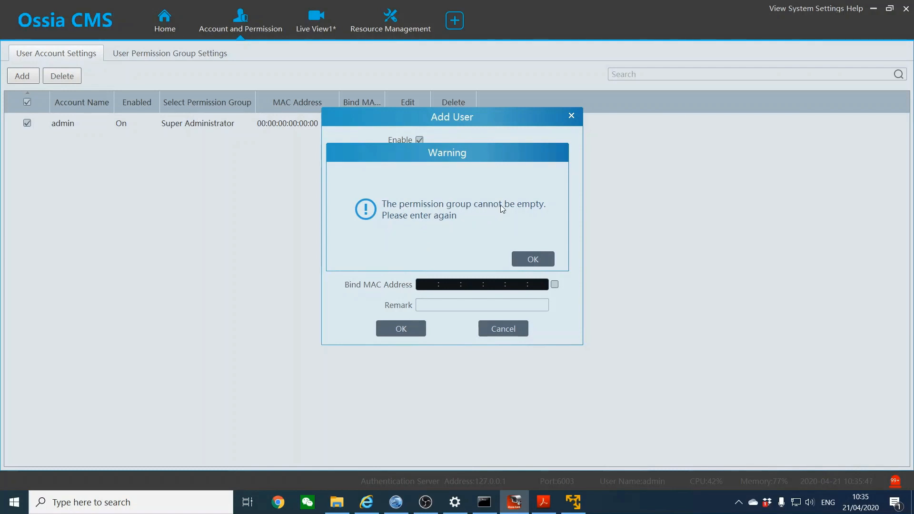
Dismiss the missing-group warning, cancel the new user and open the permission group list
{"action": "left_click", "coordinate": [534, 264]}
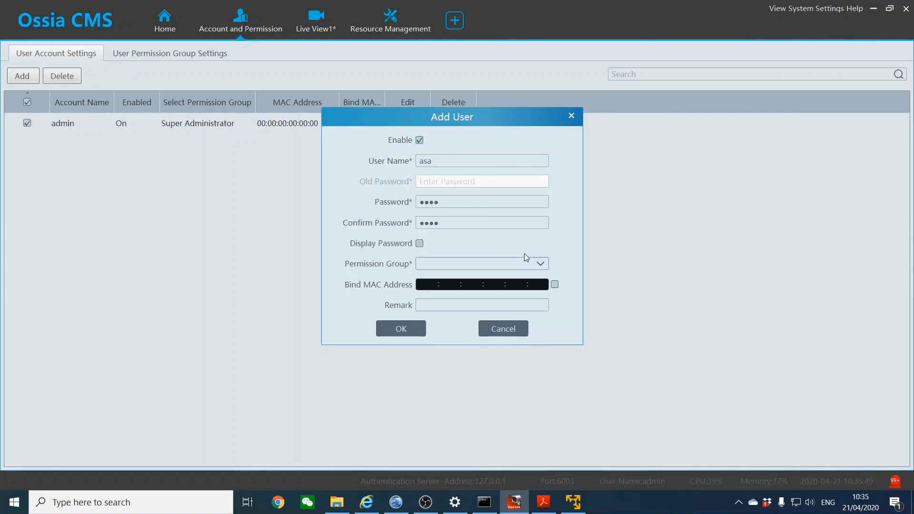
{"action": "left_click", "coordinate": [515, 331]}
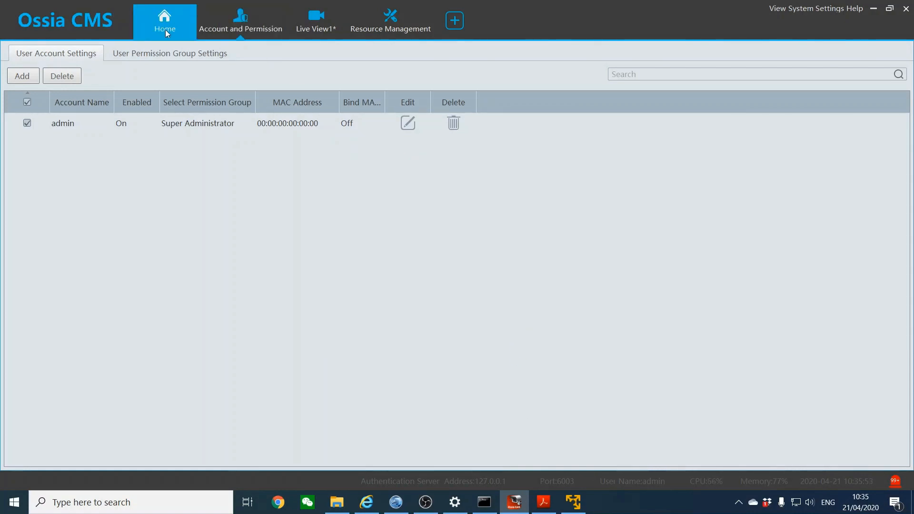
{"action": "left_click", "coordinate": [148, 55]}
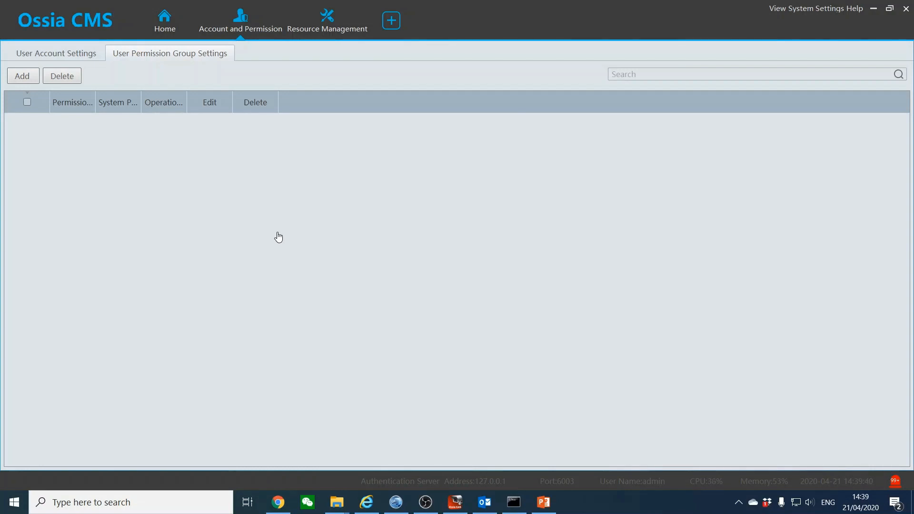
Check the Gillette and Mcdonalds areas in Area Settings, then add a new permission group
{"action": "left_click", "coordinate": [320, 26]}
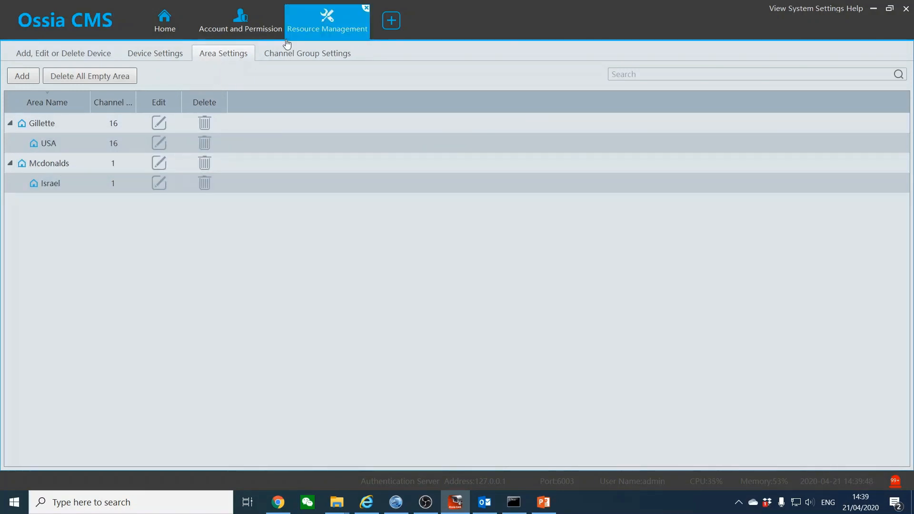
{"action": "left_click", "coordinate": [240, 34]}
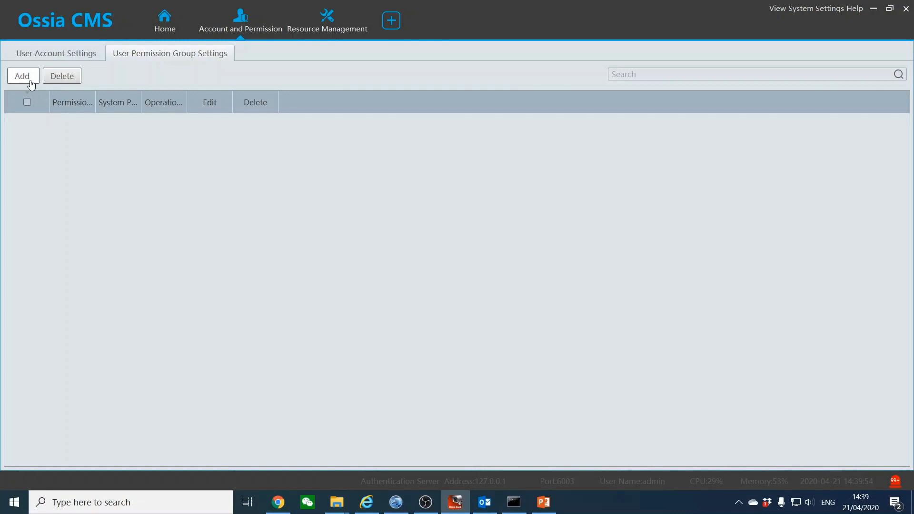
{"action": "left_click", "coordinate": [327, 21]}
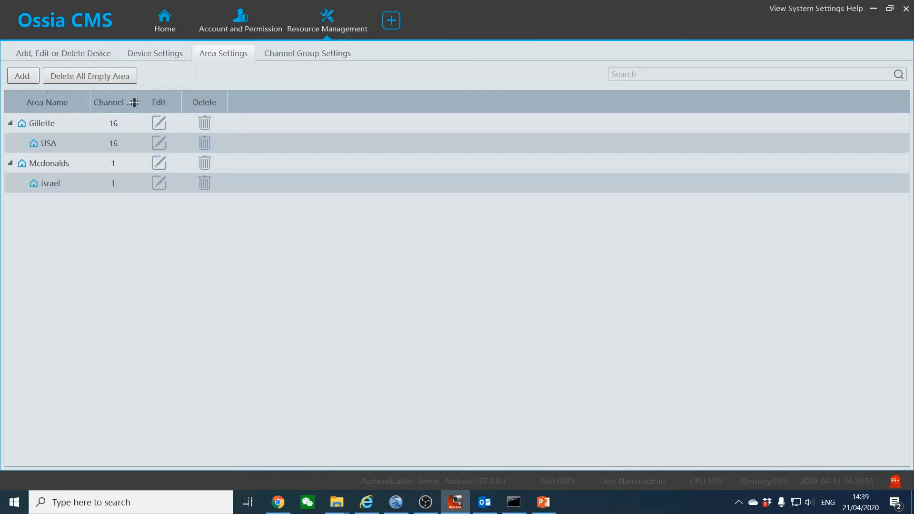
{"action": "left_click", "coordinate": [219, 38]}
{"action": "left_click", "coordinate": [21, 77]}
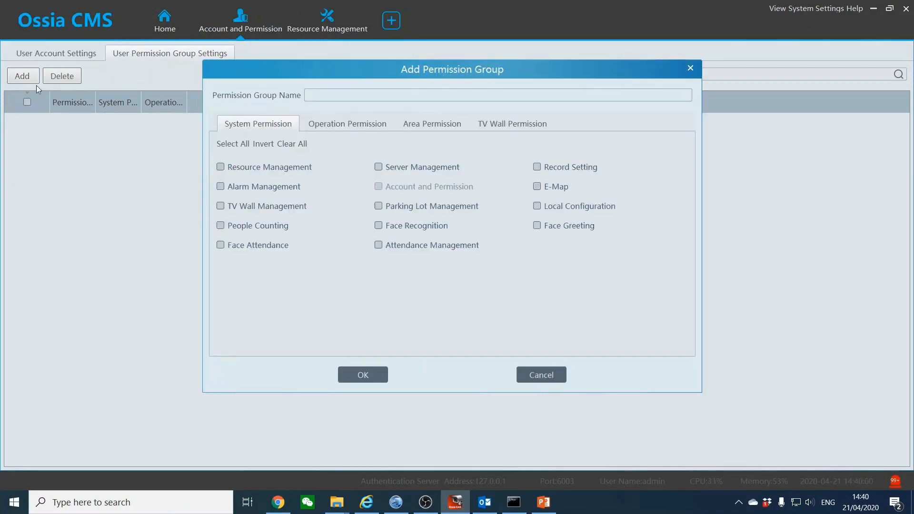
Grant the new group every system permission and every operation permission
{"action": "left_click", "coordinate": [227, 144]}
{"action": "left_click", "coordinate": [341, 124]}
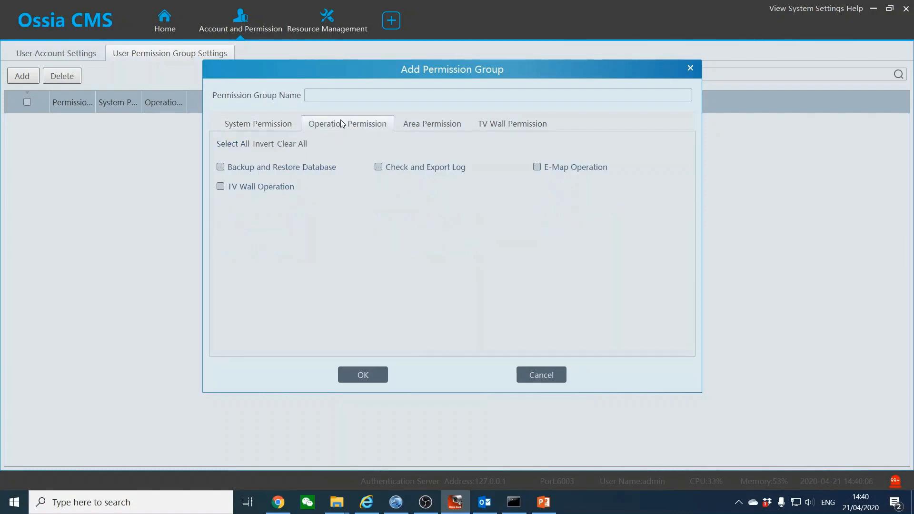
{"action": "left_click", "coordinate": [243, 144]}
In Area Permission, expand Gillette to reveal USA, leaving Gillette's live view unticked
{"action": "left_click", "coordinate": [413, 123]}
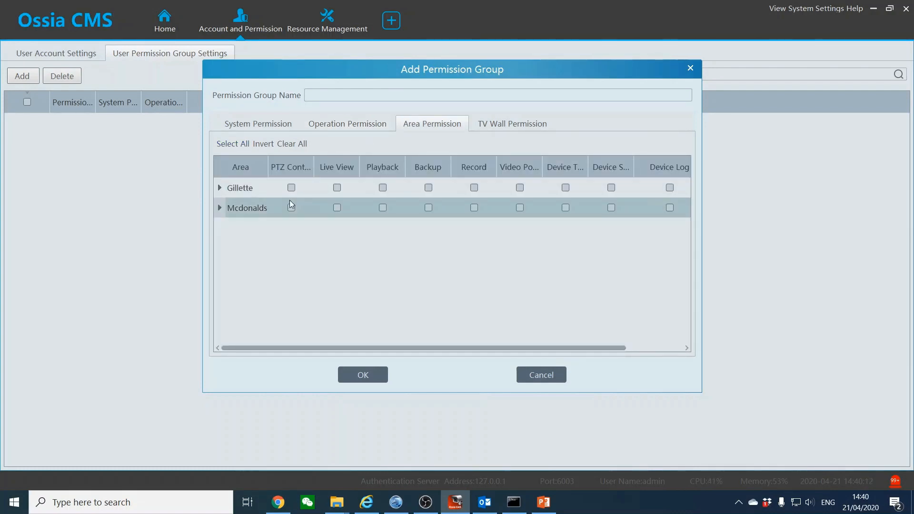
{"action": "left_click", "coordinate": [339, 188]}
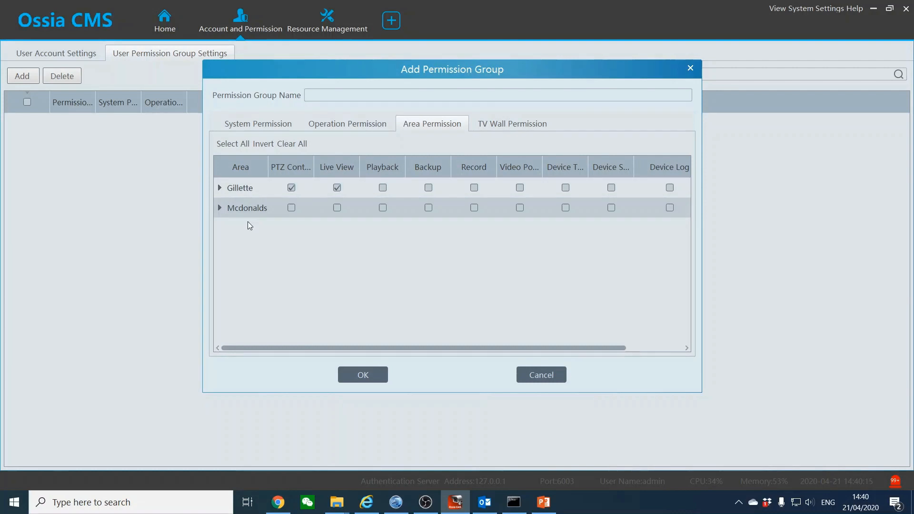
{"action": "left_click", "coordinate": [219, 188]}
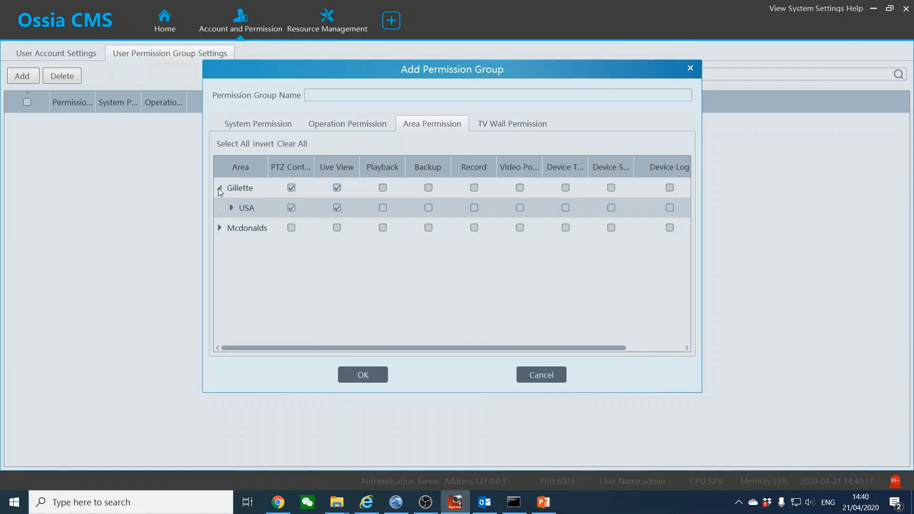
{"action": "left_click", "coordinate": [337, 187]}
Grant the USA area live view, playback, backup, recording and all device and log rights
{"action": "left_click", "coordinate": [337, 209]}
{"action": "left_click", "coordinate": [383, 208]}
{"action": "left_click", "coordinate": [428, 208]}
{"action": "left_click", "coordinate": [474, 208]}
{"action": "left_click", "coordinate": [520, 208]}
{"action": "left_click", "coordinate": [565, 208]}
{"action": "left_click", "coordinate": [611, 208]}
{"action": "left_click", "coordinate": [670, 208]}
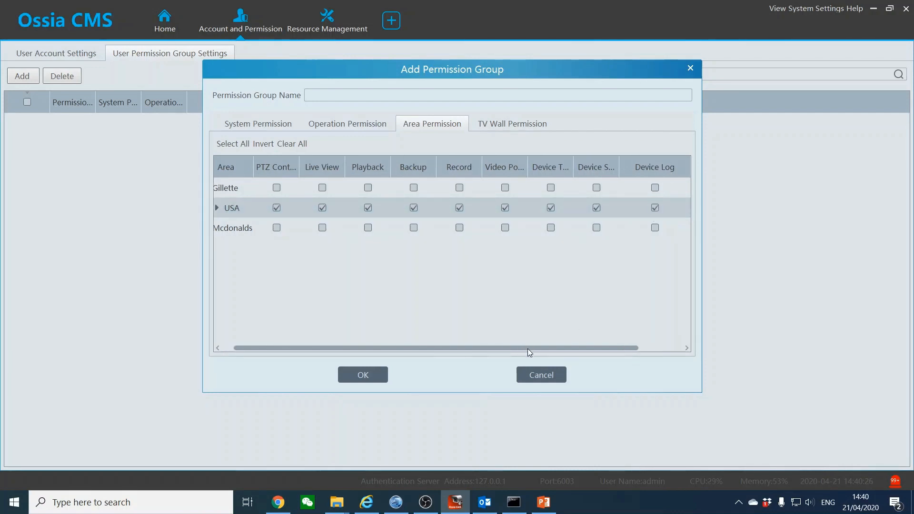
{"action": "left_click_drag", "start_coordinate": [528, 348], "coordinate": [614, 330]}
{"action": "left_click_drag", "start_coordinate": [305, 348], "coordinate": [172, 251]}
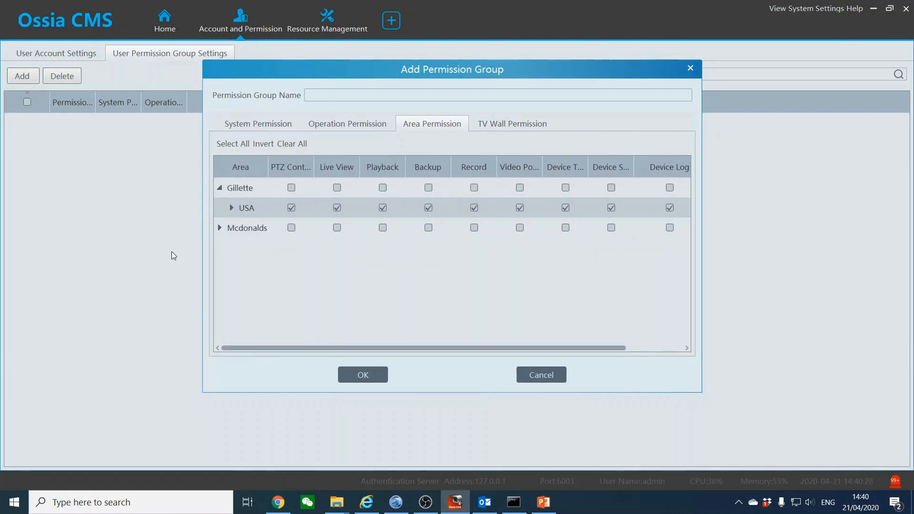
{"action": "left_click", "coordinate": [231, 208]}
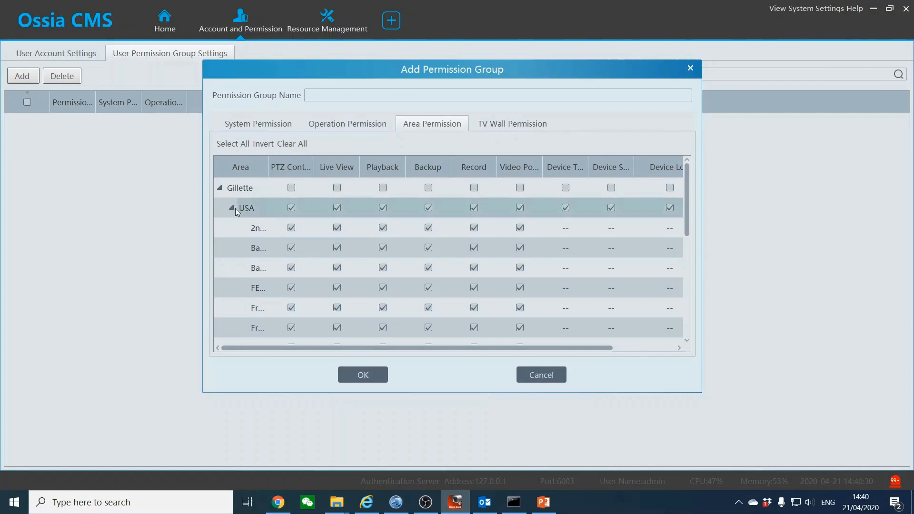
{"action": "left_click", "coordinate": [231, 208]}
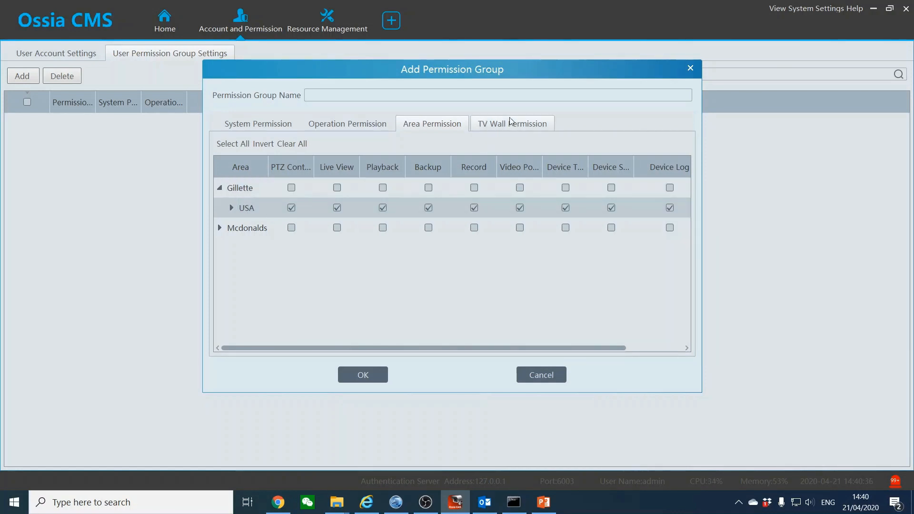
Review TV Wall permissions, then name the permission group GIL_IT after the empty-name warning
{"action": "left_click", "coordinate": [496, 125]}
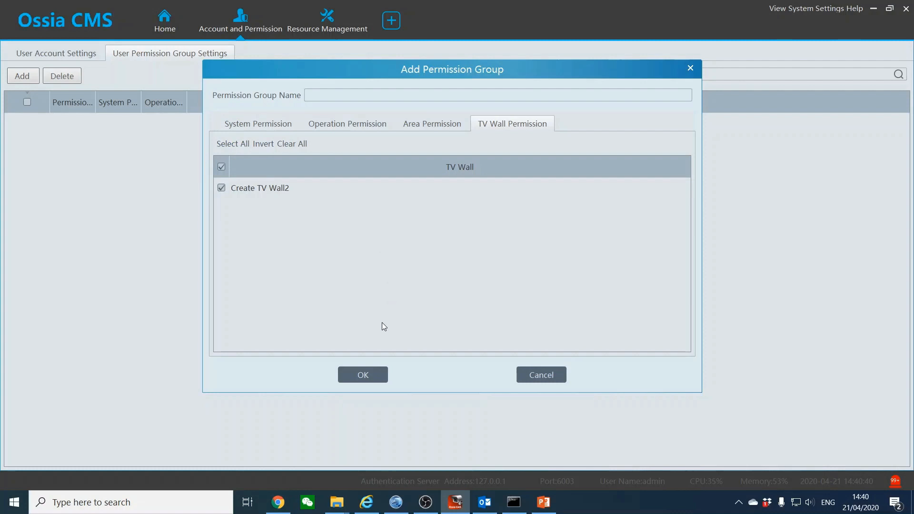
{"action": "left_click", "coordinate": [366, 375]}
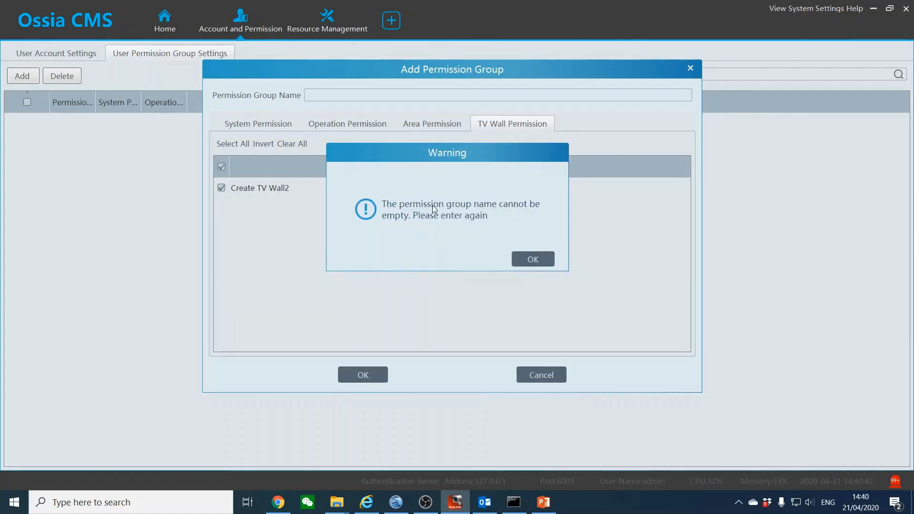
{"action": "left_click", "coordinate": [528, 259]}
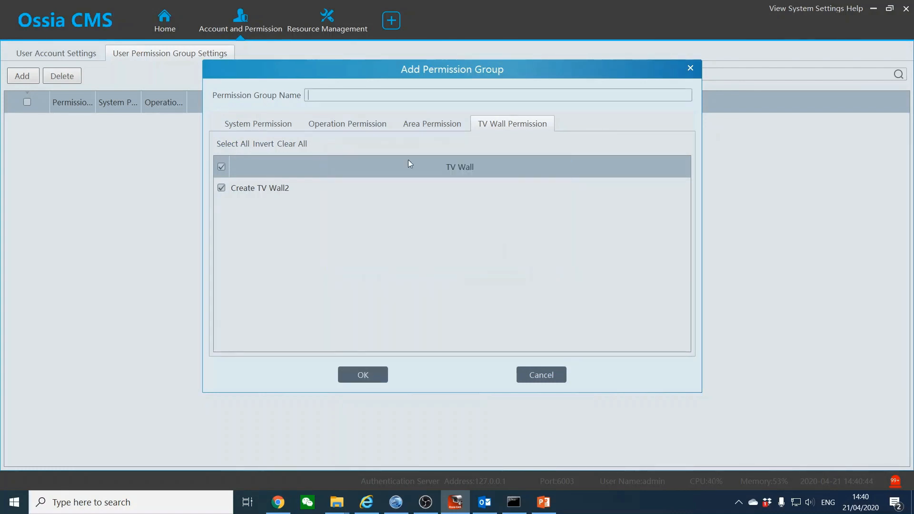
{"action": "left_click", "coordinate": [389, 96]}
{"action": "type", "text": "GIL_IT"}
Save the GIL_IT_USA permission group and check the areas in Resource Management
{"action": "left_click", "coordinate": [348, 375]}
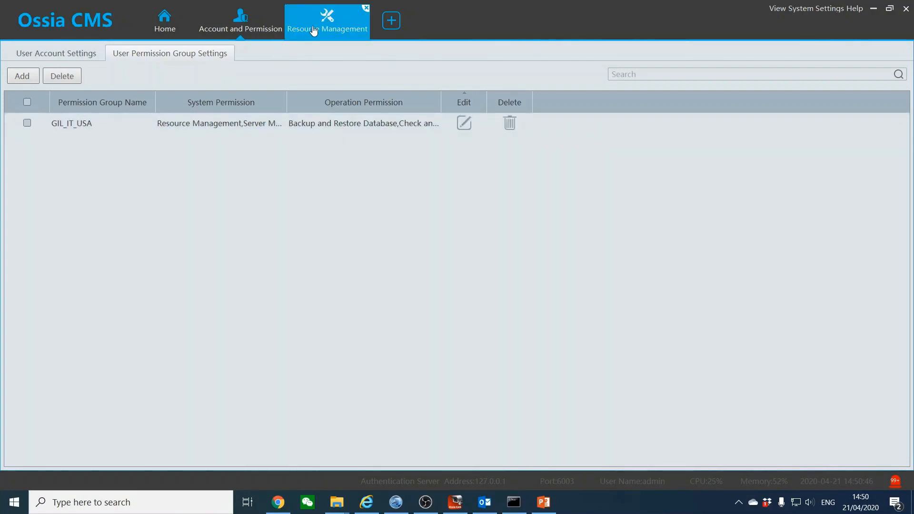
{"action": "left_click", "coordinate": [349, 38]}
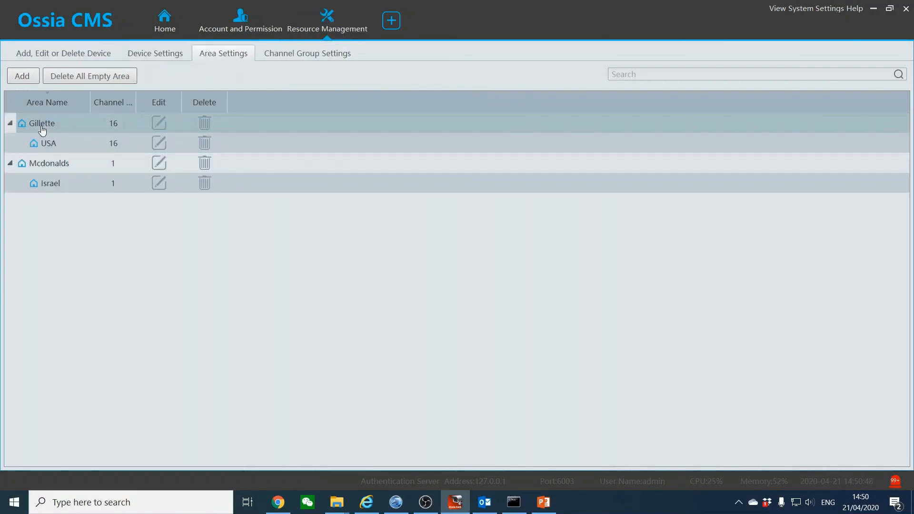
{"action": "left_click", "coordinate": [248, 11]}
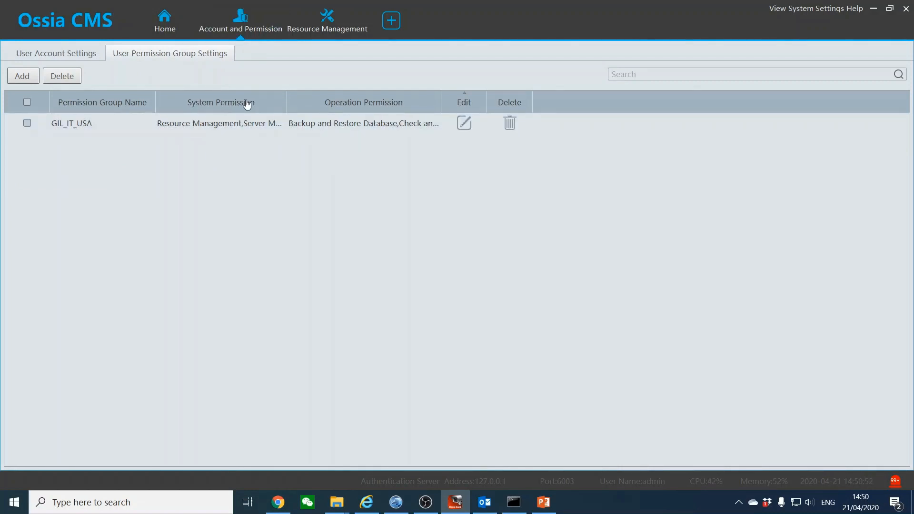
Widen the permission group list columns to show more permission text, then begin another group
{"action": "mouse_move", "coordinate": [286, 100]}
{"action": "left_mouse_down"}
{"action": "mouse_move", "coordinate": [707, 135]}
{"action": "mouse_move", "coordinate": [296, 98]}
{"action": "mouse_move", "coordinate": [292, 107]}
{"action": "left_mouse_up"}
{"action": "left_click_drag", "start_coordinate": [448, 101], "coordinate": [509, 118]}
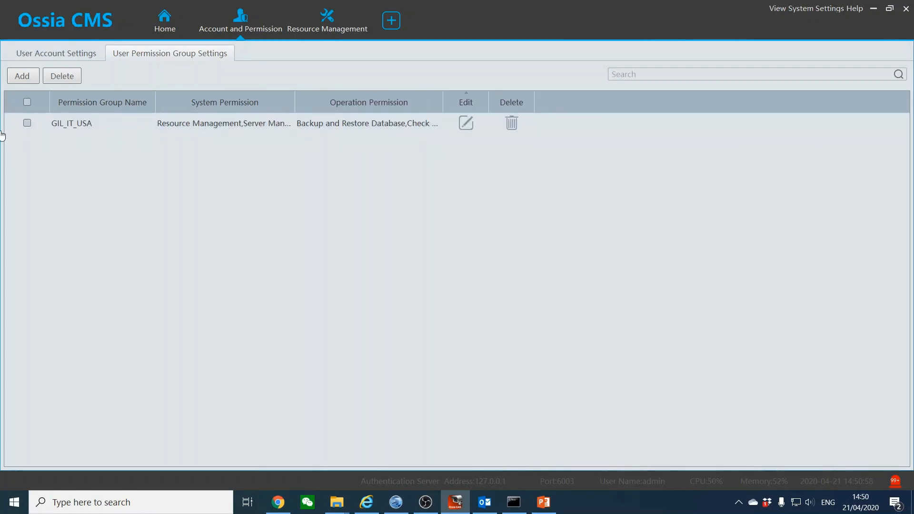
{"action": "left_click", "coordinate": [22, 77]}
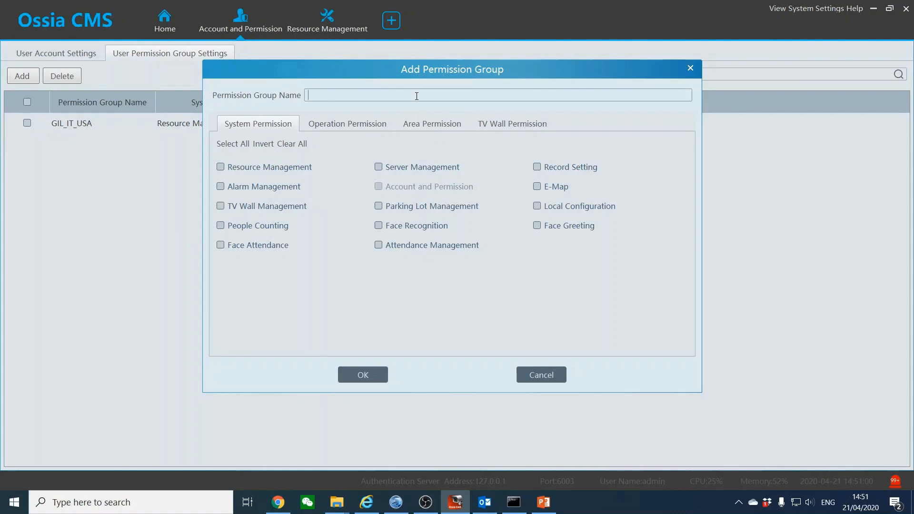
Name the group GIL_EMP_USA and grant the USA area PTZ control and playback
{"action": "type", "text": "GIL"}
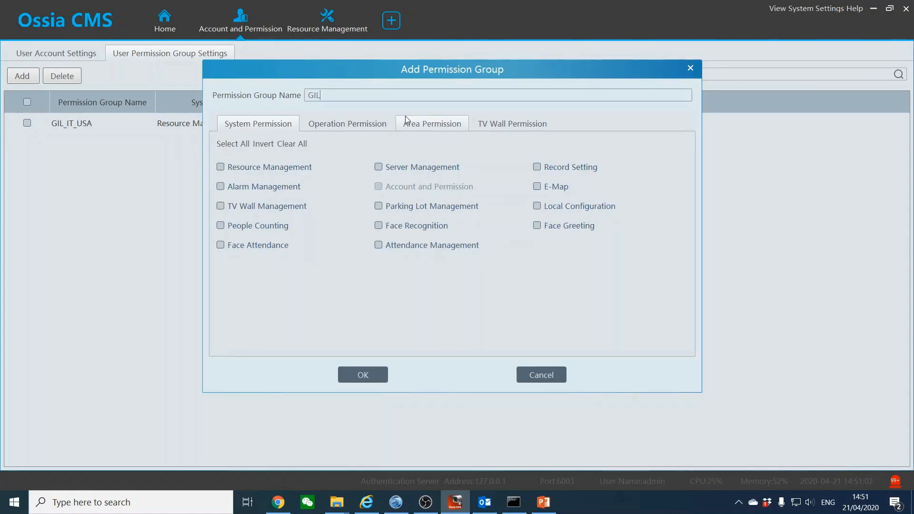
{"action": "type", "text": "_EMP_USA"}
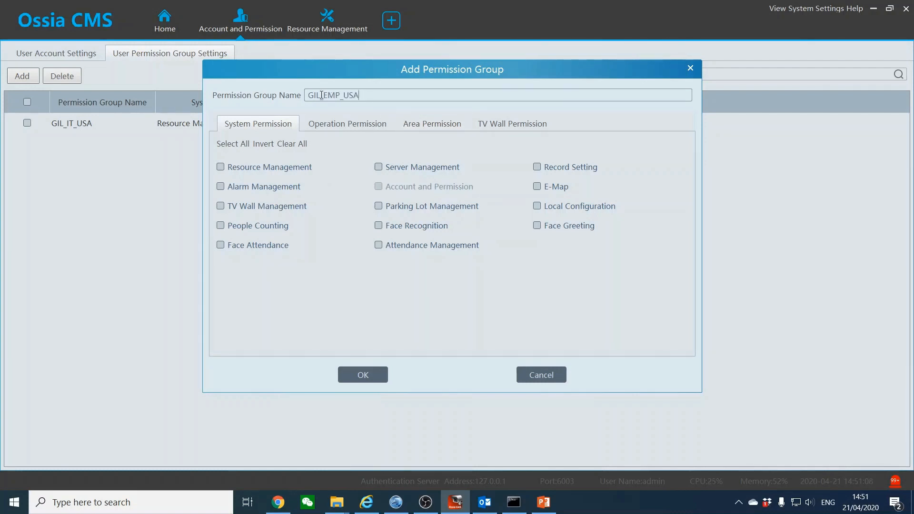
{"action": "left_click", "coordinate": [406, 124]}
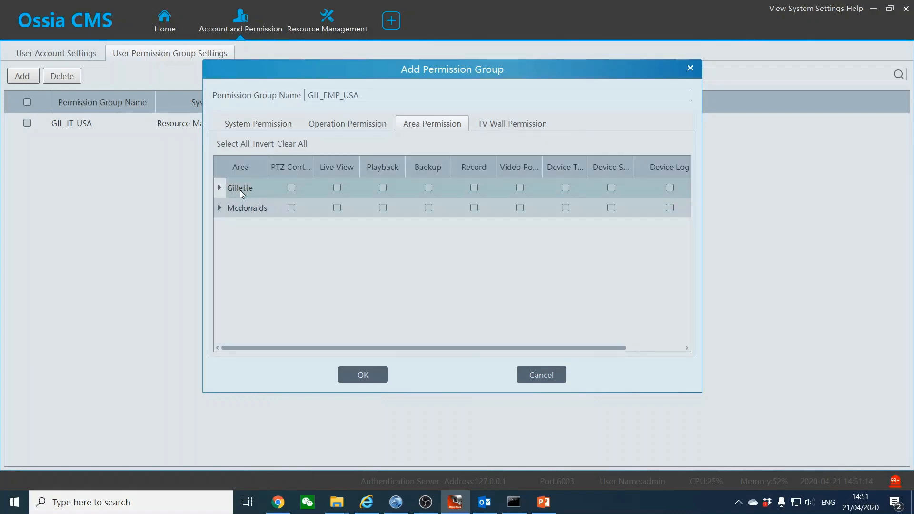
{"action": "left_click", "coordinate": [219, 187]}
{"action": "left_click", "coordinate": [291, 207]}
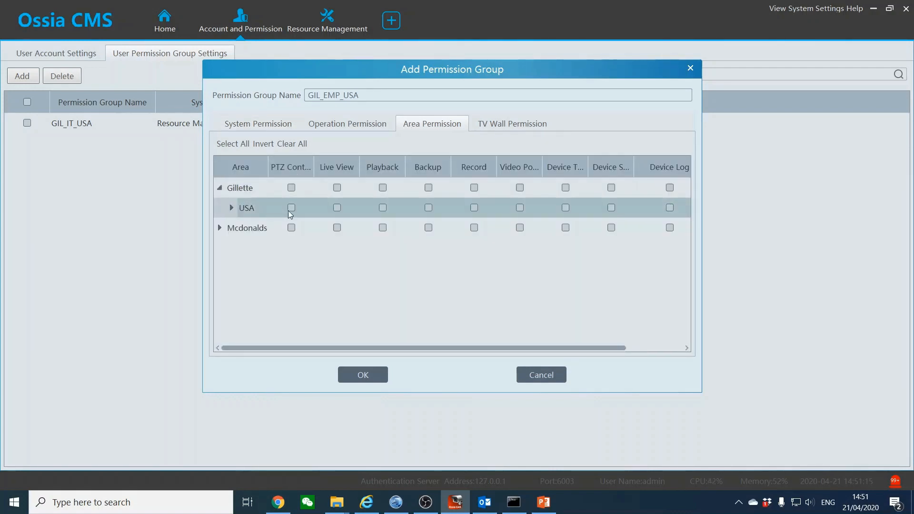
{"action": "left_click", "coordinate": [232, 208]}
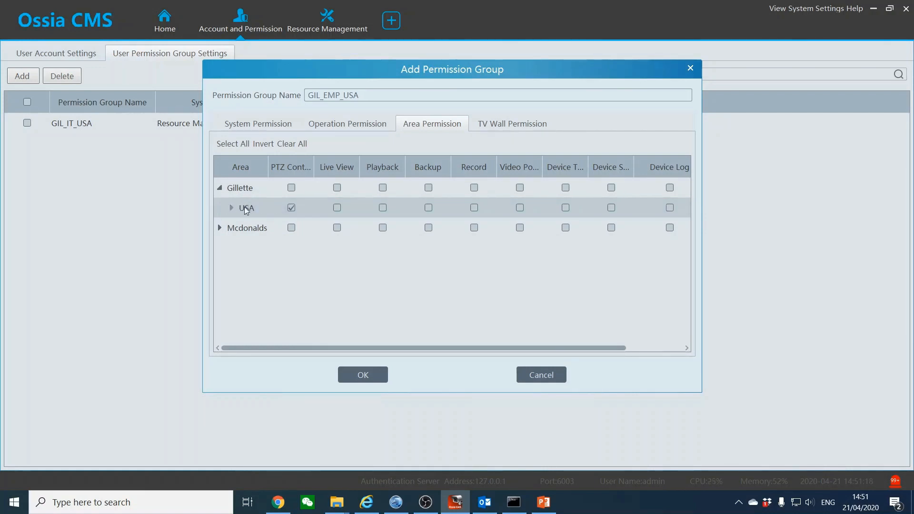
{"action": "left_click", "coordinate": [383, 208]}
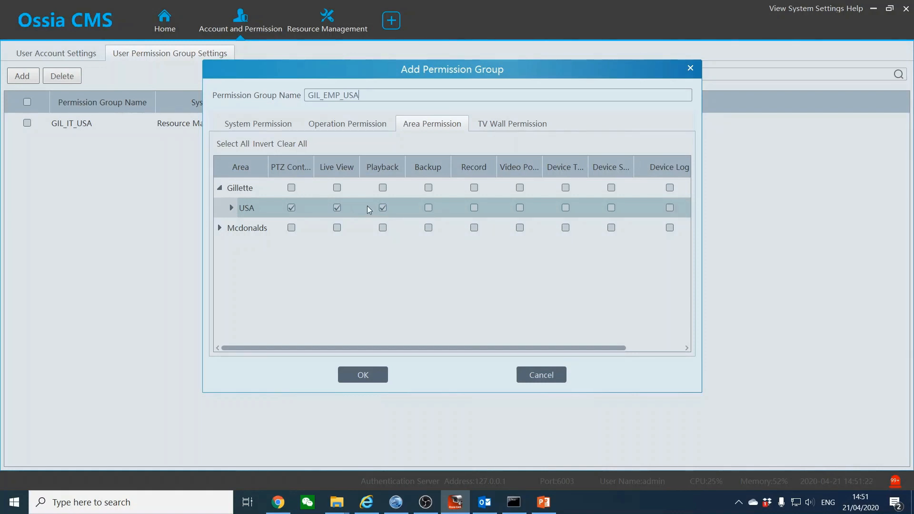
{"action": "left_click", "coordinate": [231, 207]}
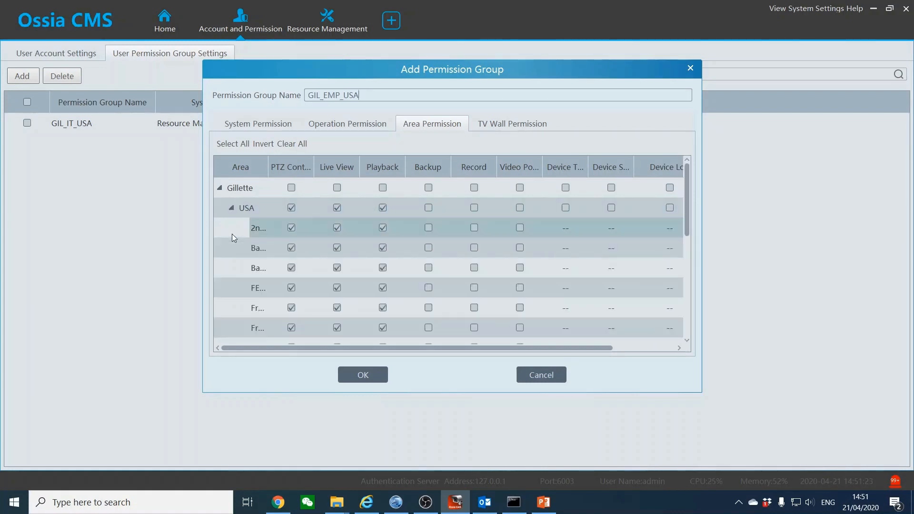
{"action": "left_click", "coordinate": [231, 208]}
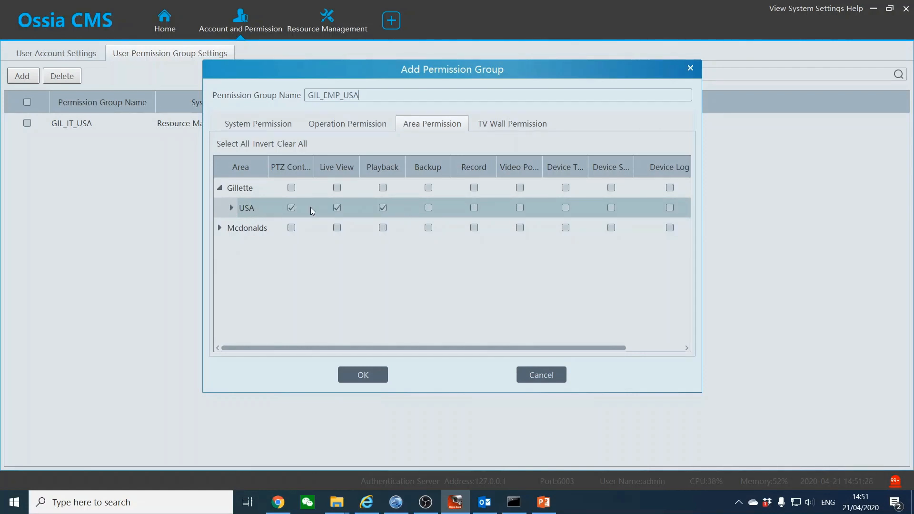
Grant USA the remaining device and device log rights except Backup, and save GIL_EMP_USA
{"action": "left_click", "coordinate": [382, 208]}
{"action": "left_click", "coordinate": [520, 208]}
{"action": "left_click", "coordinate": [566, 209]}
{"action": "left_click", "coordinate": [670, 208]}
{"action": "left_click", "coordinate": [598, 211]}
{"action": "left_click", "coordinate": [655, 209]}
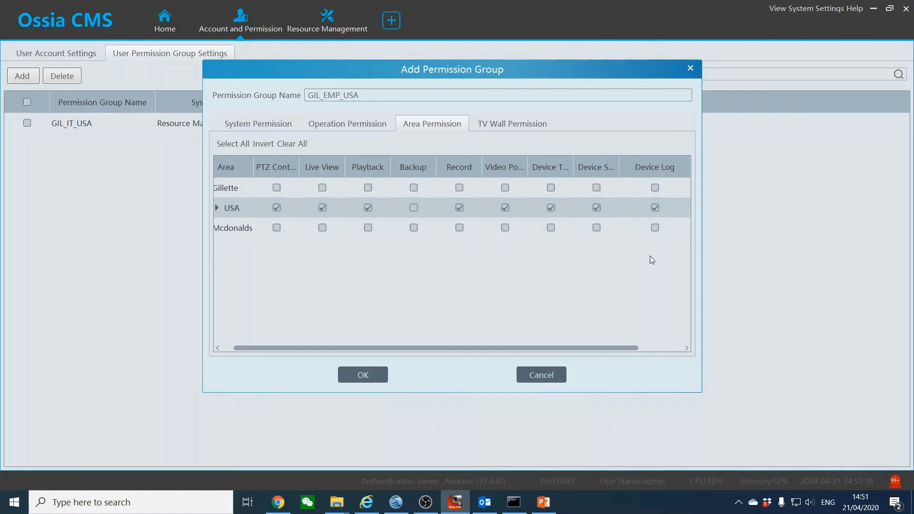
{"action": "left_click_drag", "start_coordinate": [614, 347], "coordinate": [601, 363]}
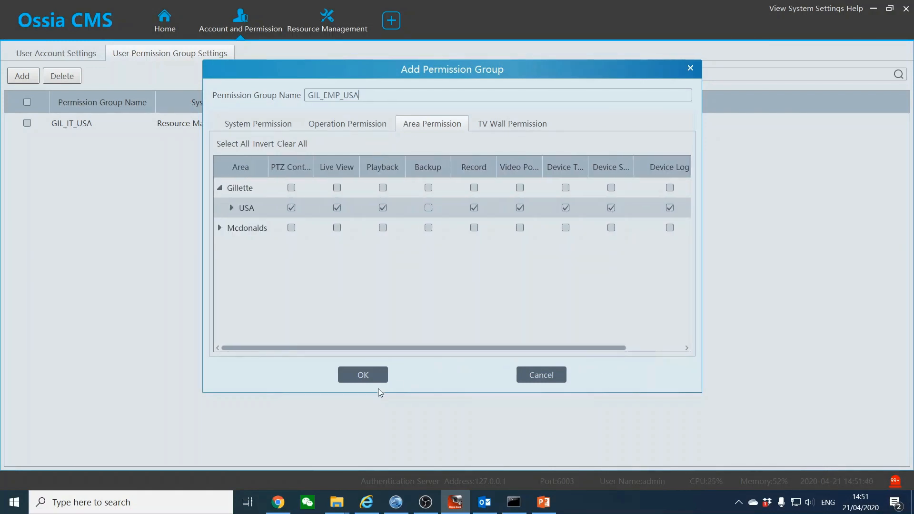
{"action": "left_click", "coordinate": [358, 376]}
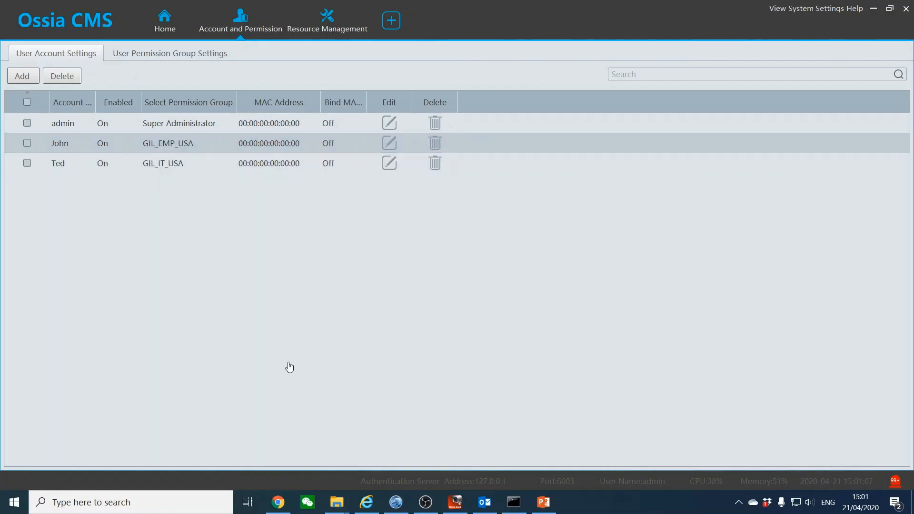
Open and dismiss the System Settings menu, then close the Account and Permission tab
{"action": "left_click", "coordinate": [811, 14]}
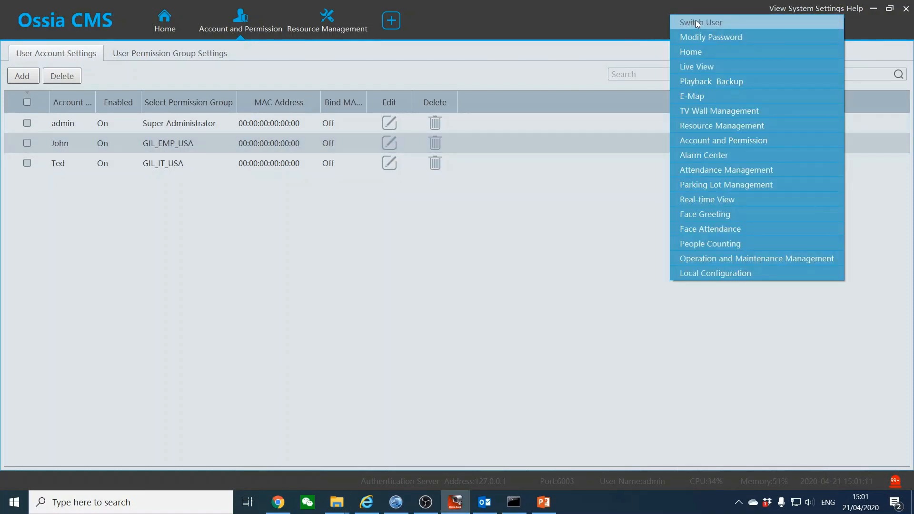
{"action": "left_click", "coordinate": [520, 247]}
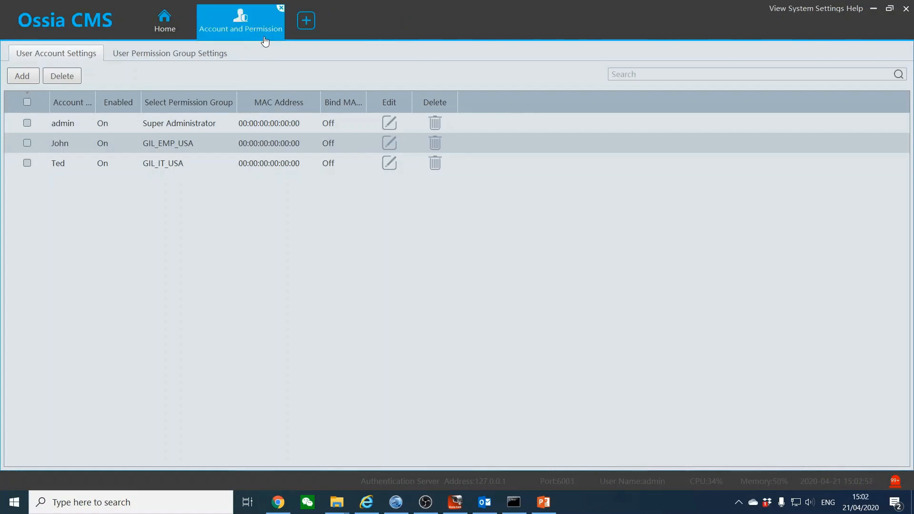
{"action": "left_click", "coordinate": [281, 9]}
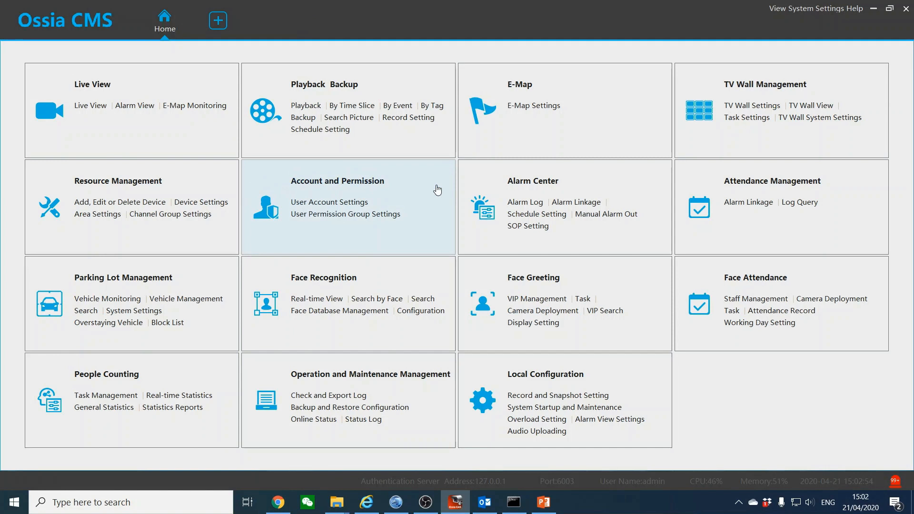
Search the Alarm Log for 2020-04-21 and select the Sales Desk and Back Counting entries
{"action": "left_click", "coordinate": [519, 187]}
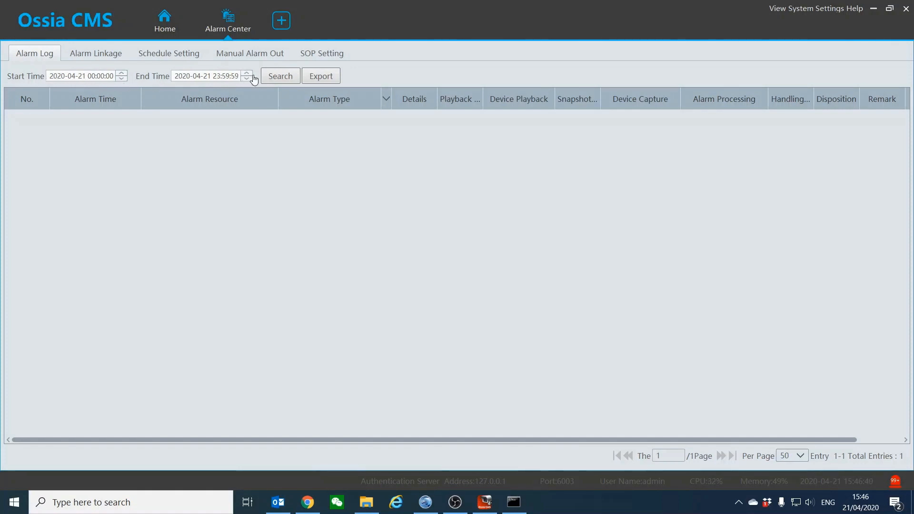
{"action": "left_click", "coordinate": [275, 78]}
{"action": "left_click", "coordinate": [279, 147]}
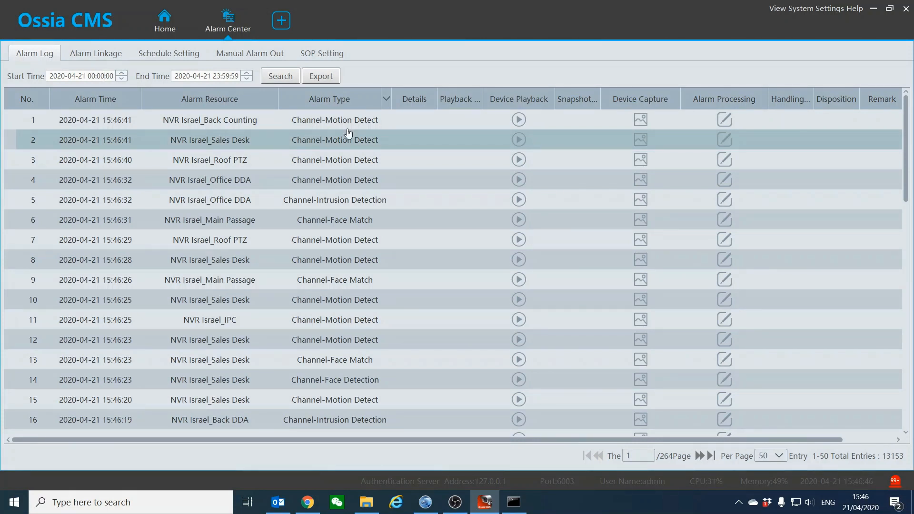
{"action": "left_click", "coordinate": [337, 118]}
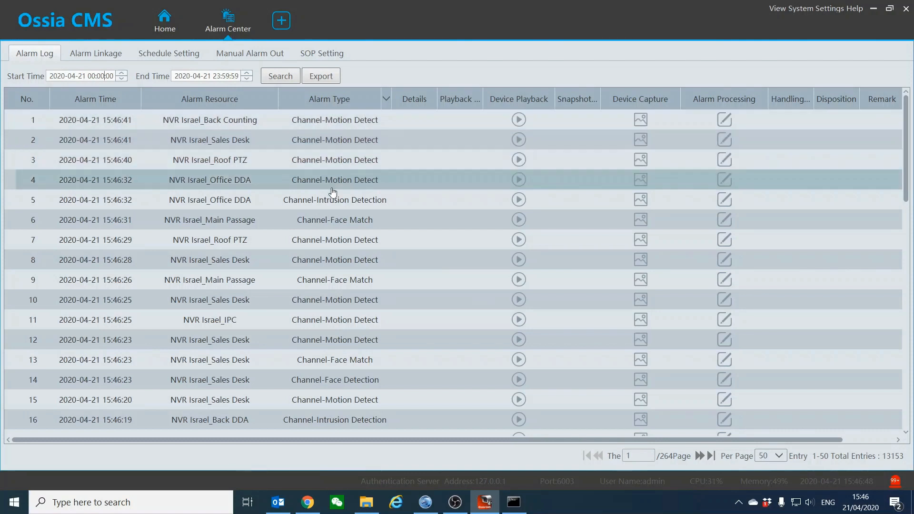
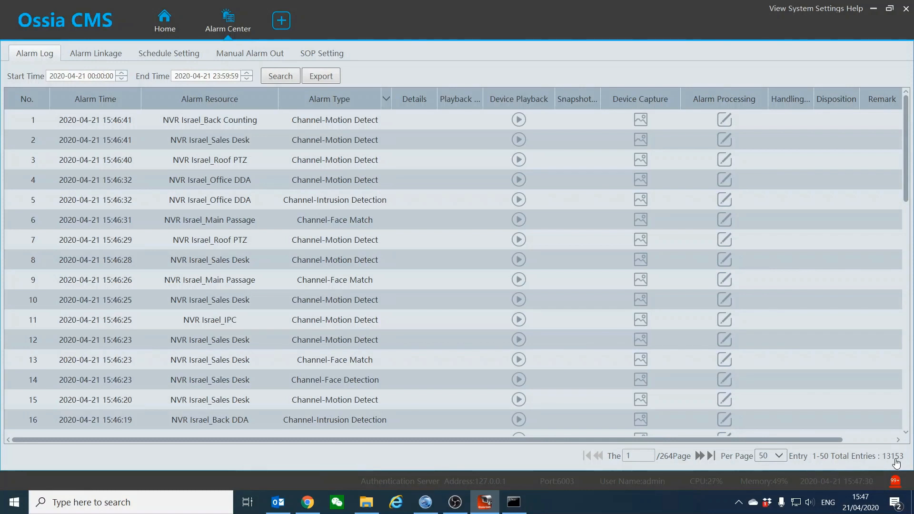
Cancel an alarm log export, then show Alarm Linkage for the Channel-Motion Detection alarm type
{"action": "left_click", "coordinate": [322, 79]}
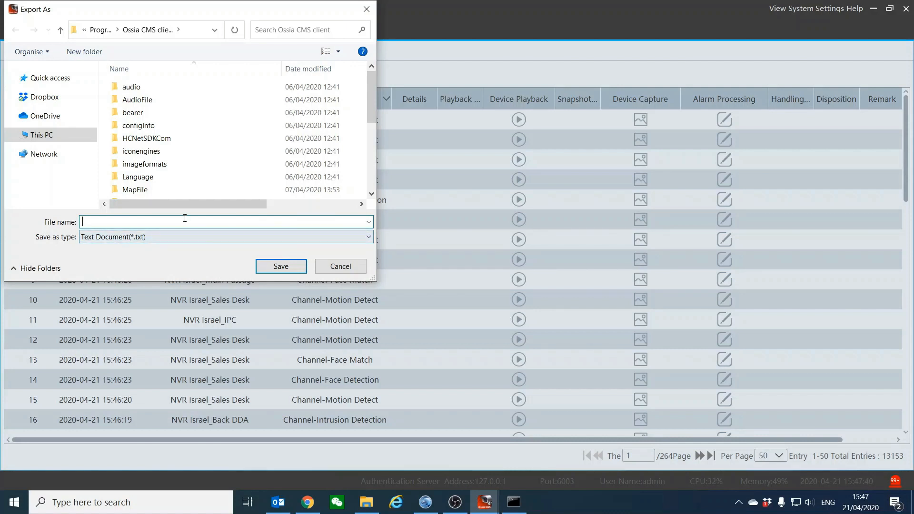
{"action": "left_click", "coordinate": [334, 269]}
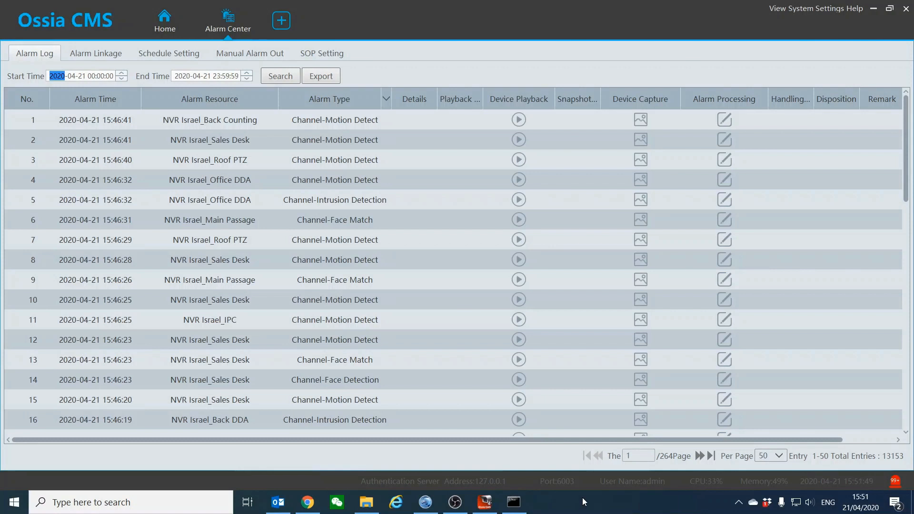
{"action": "left_click", "coordinate": [86, 53]}
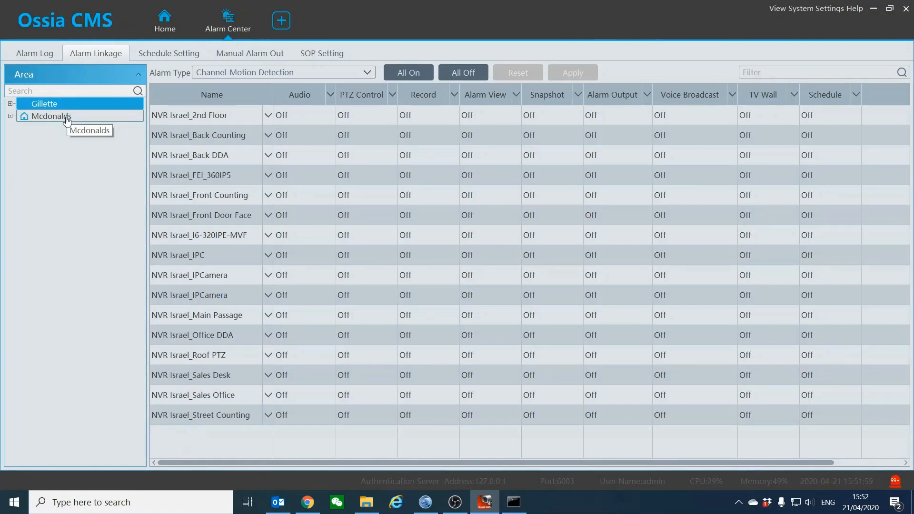
{"action": "left_click", "coordinate": [243, 74]}
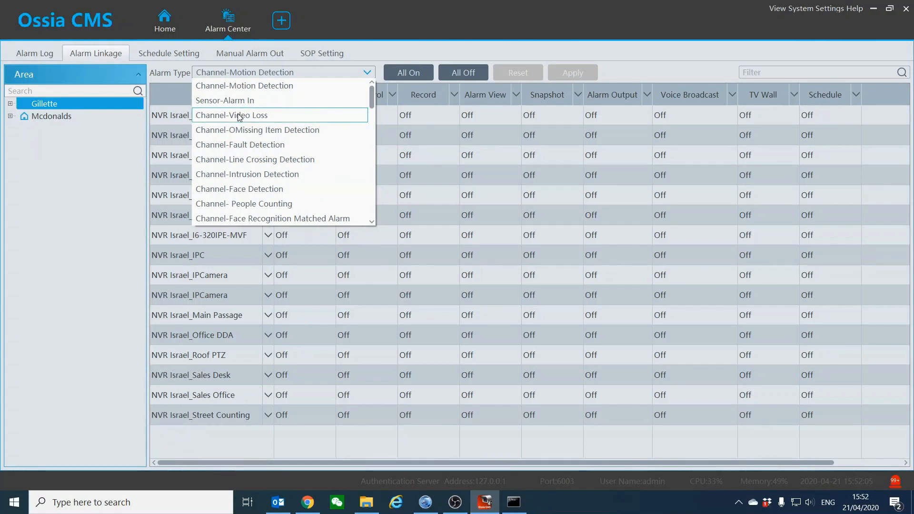
{"action": "scroll", "coordinate": [239, 117], "scroll_direction": "down", "scroll_amount": 10}
{"action": "scroll", "coordinate": [239, 132], "scroll_direction": "up", "scroll_amount": 3}
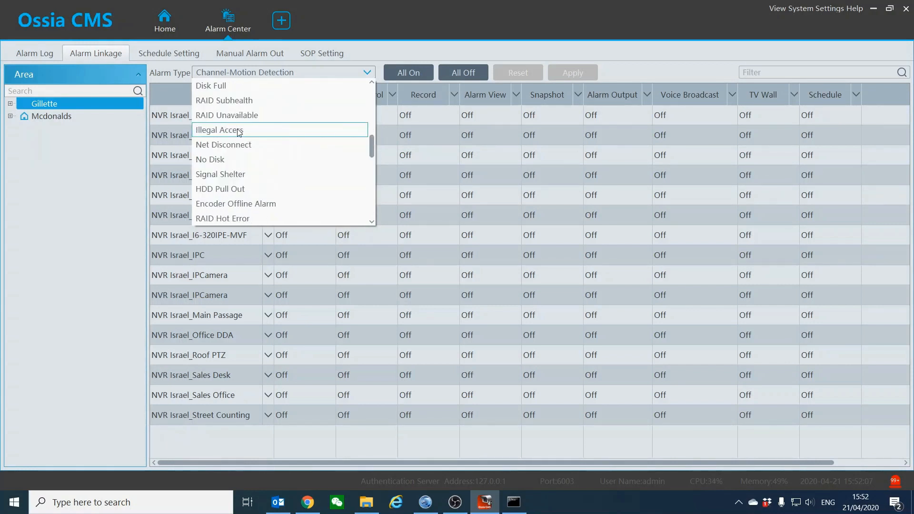
{"action": "scroll", "coordinate": [239, 132], "scroll_direction": "up", "scroll_amount": 7}
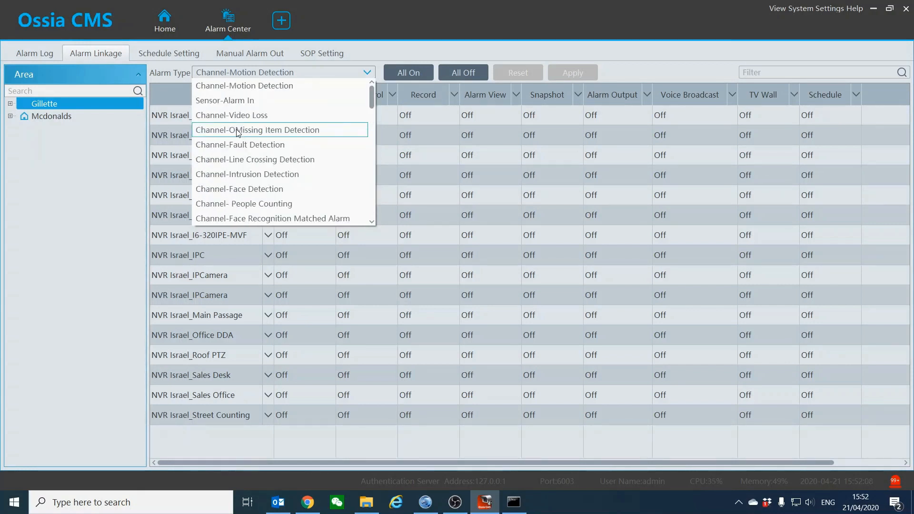
{"action": "left_click", "coordinate": [248, 71]}
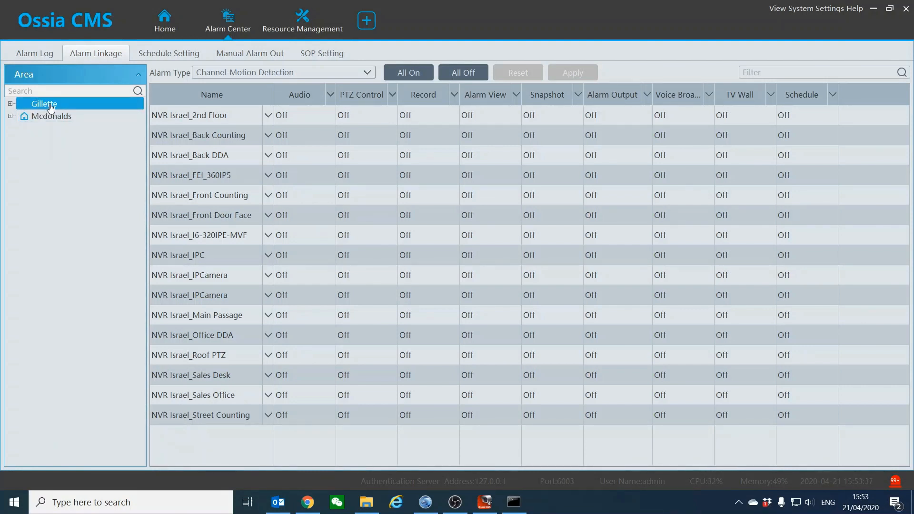
Expand Gillette and Mcdonalds in the Area tree and browse the USA, Israel and Mcdonalds channel linkages
{"action": "left_click", "coordinate": [10, 104]}
{"action": "left_click", "coordinate": [11, 129]}
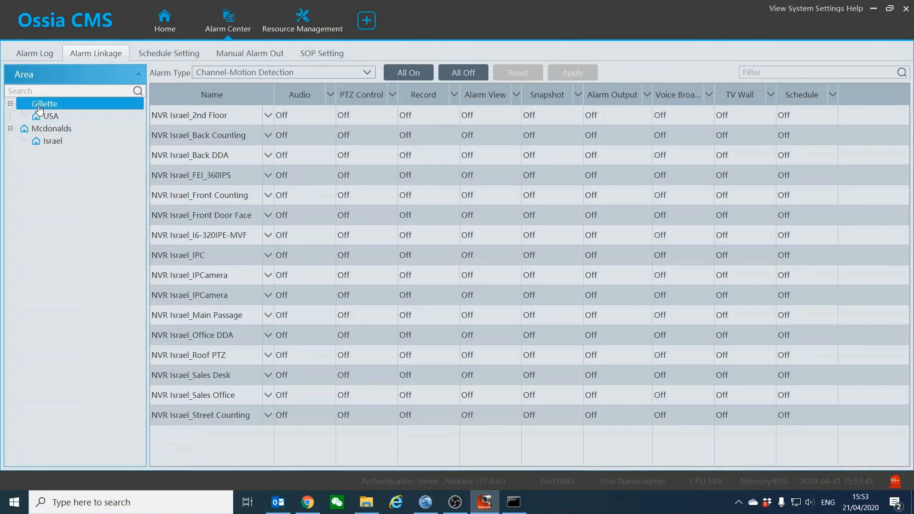
{"action": "left_click", "coordinate": [49, 118]}
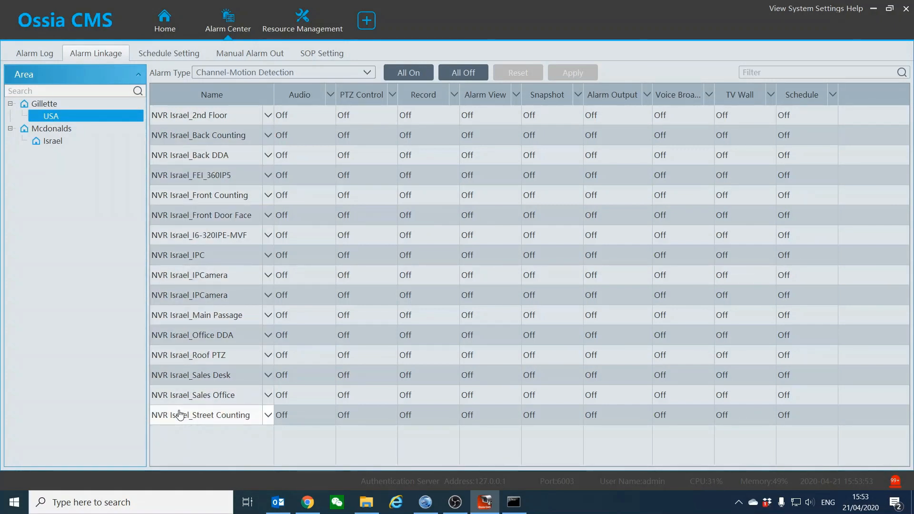
{"action": "left_click", "coordinate": [50, 142]}
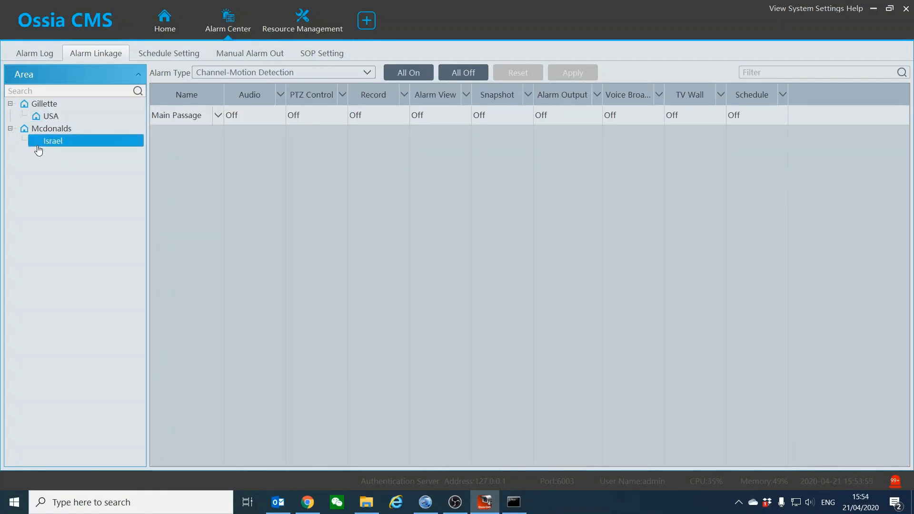
{"action": "left_click", "coordinate": [30, 128]}
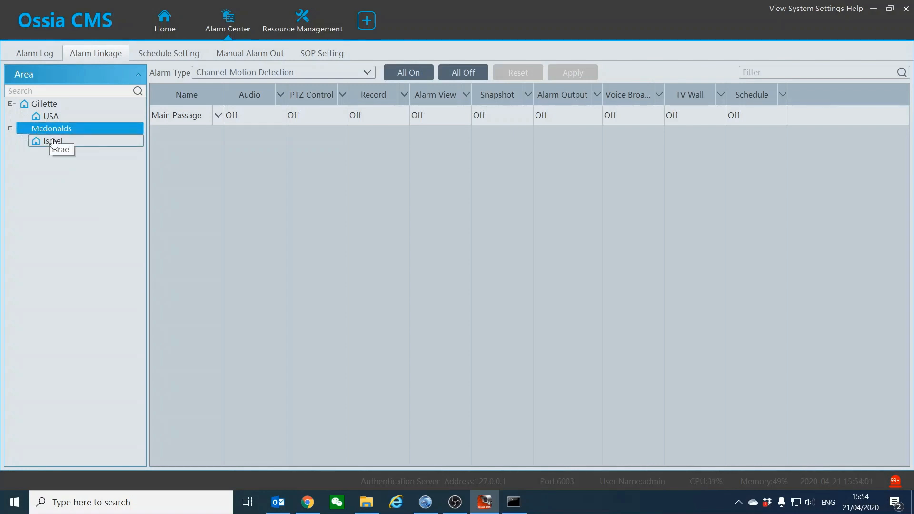
{"action": "left_click", "coordinate": [51, 116]}
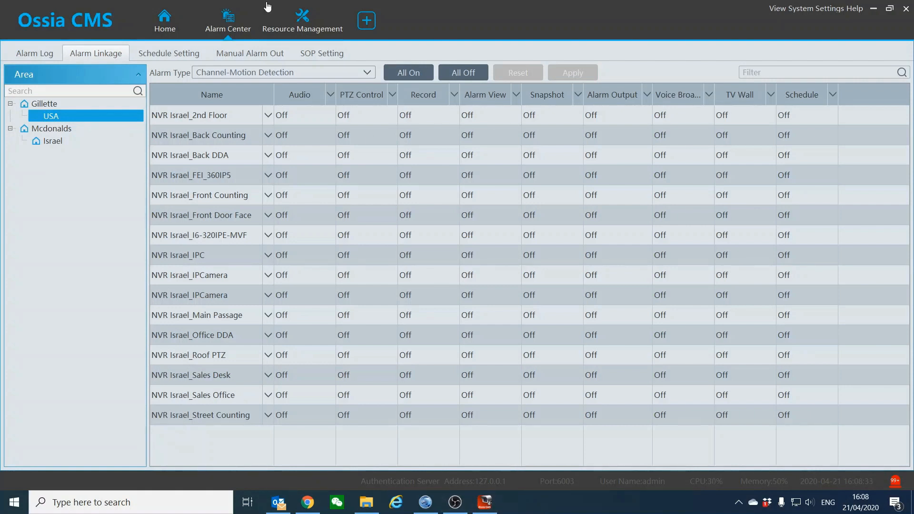
{"action": "left_click", "coordinate": [248, 74]}
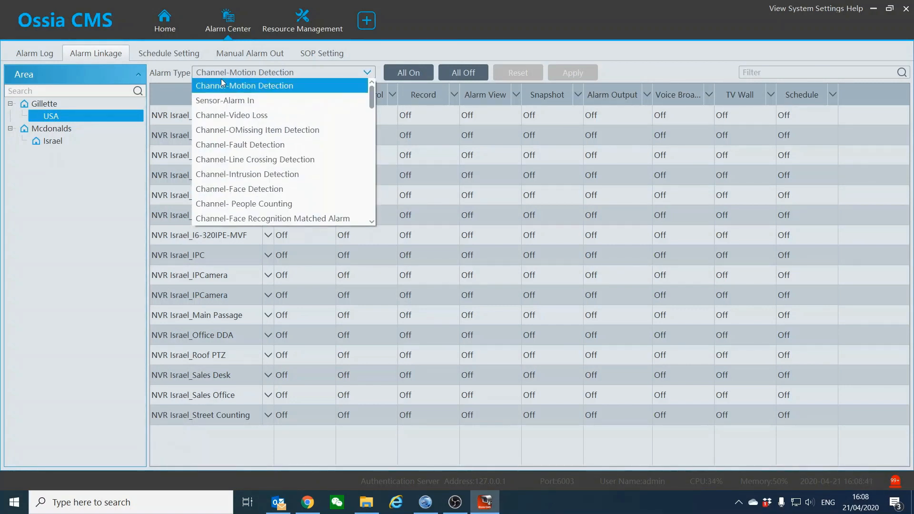
Link the NVR Israel_2nd Floor and Roof PTZ channels to 2nd Floor's Alarm View linkage
{"action": "left_click", "coordinate": [273, 87]}
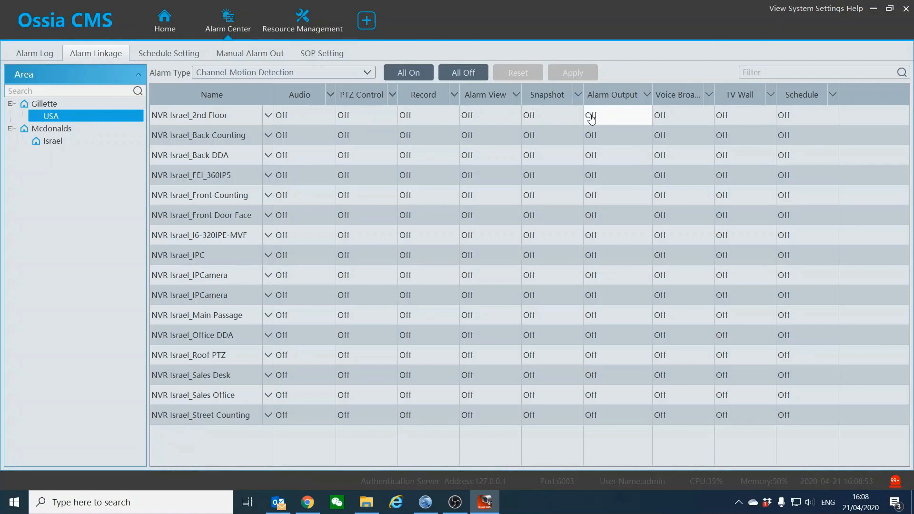
{"action": "left_click", "coordinate": [488, 116]}
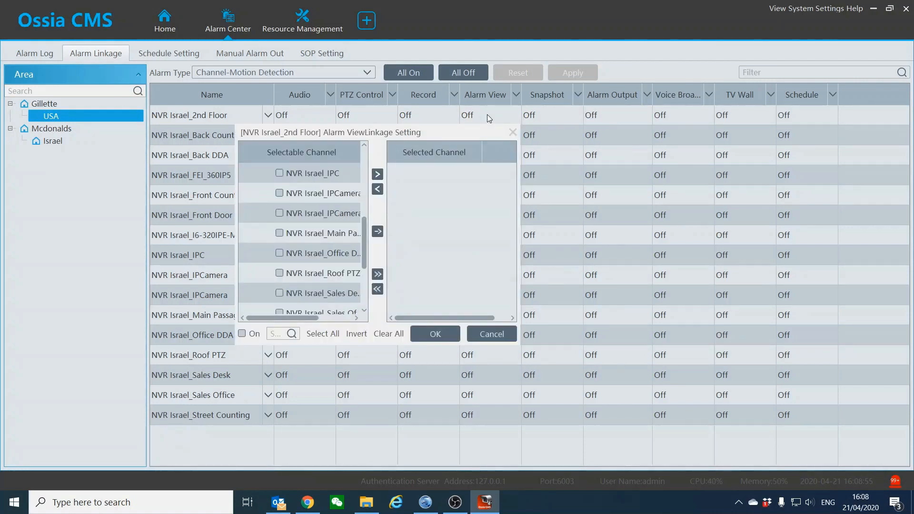
{"action": "scroll", "coordinate": [319, 187], "scroll_direction": "up", "scroll_amount": 3}
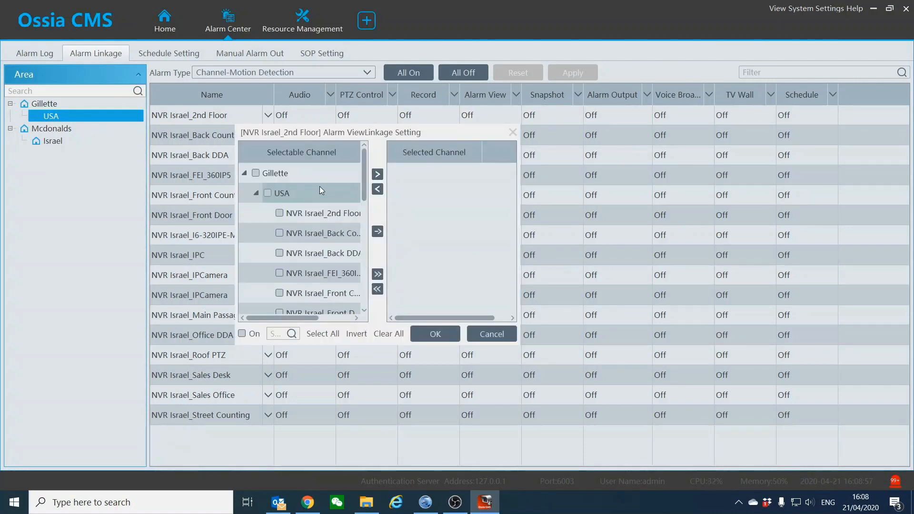
{"action": "left_click", "coordinate": [279, 212]}
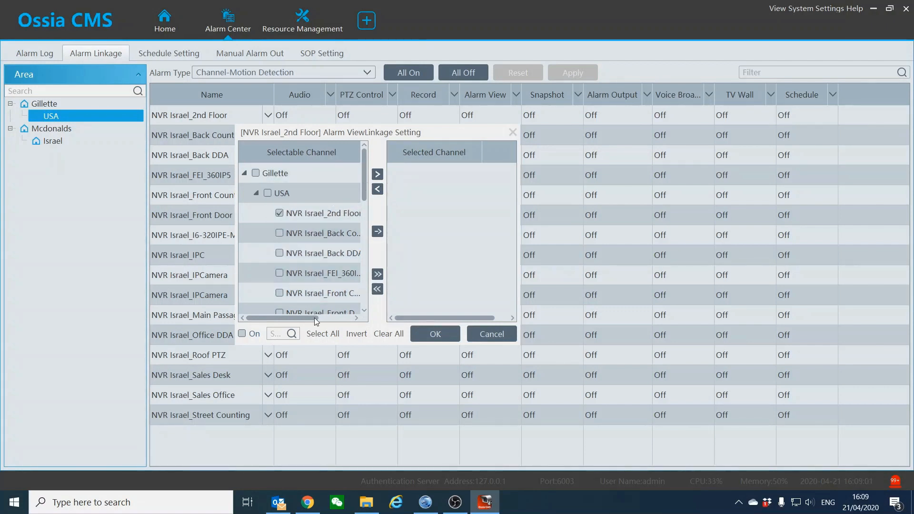
{"action": "left_click_drag", "start_coordinate": [312, 316], "coordinate": [320, 317]}
{"action": "scroll", "coordinate": [310, 274], "scroll_direction": "down", "scroll_amount": 1}
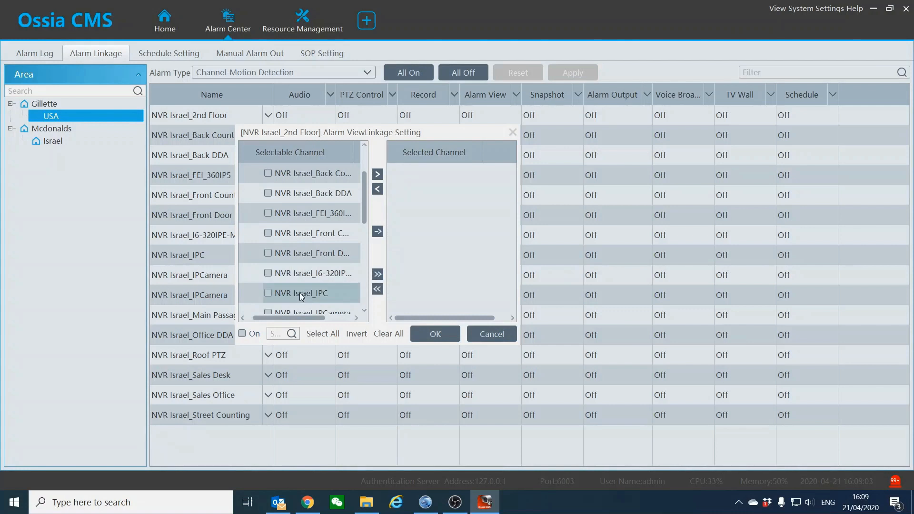
{"action": "scroll", "coordinate": [299, 293], "scroll_direction": "down", "scroll_amount": 1}
{"action": "scroll", "coordinate": [299, 293], "scroll_direction": "down", "scroll_amount": 1}
{"action": "scroll", "coordinate": [299, 288], "scroll_direction": "down", "scroll_amount": 1}
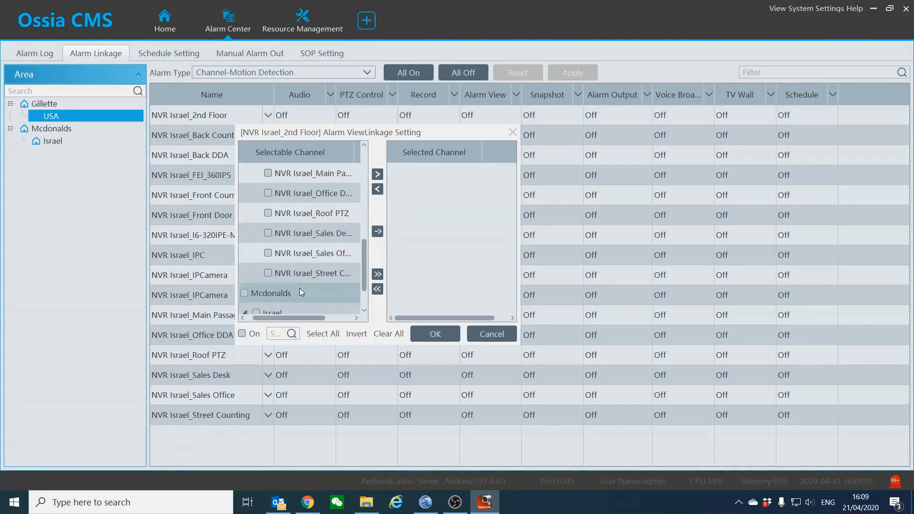
{"action": "scroll", "coordinate": [298, 262], "scroll_direction": "up", "scroll_amount": 1}
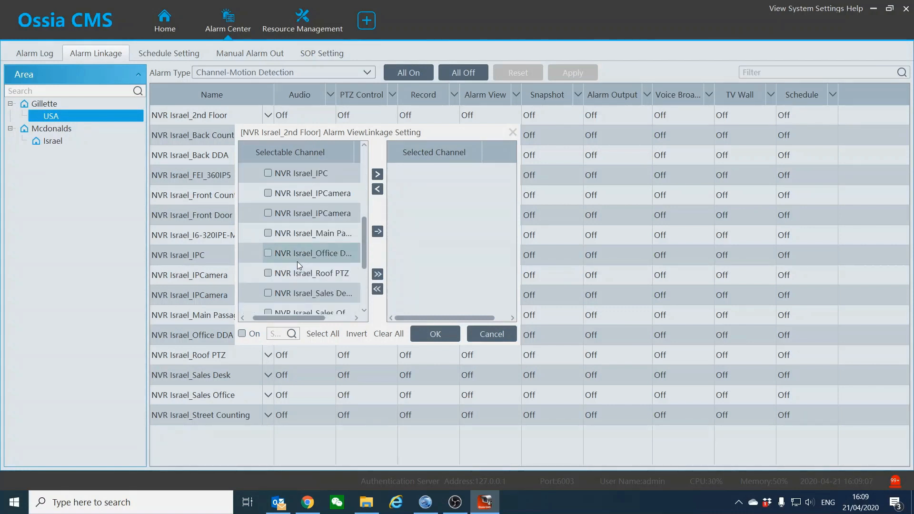
{"action": "left_click", "coordinate": [268, 273]}
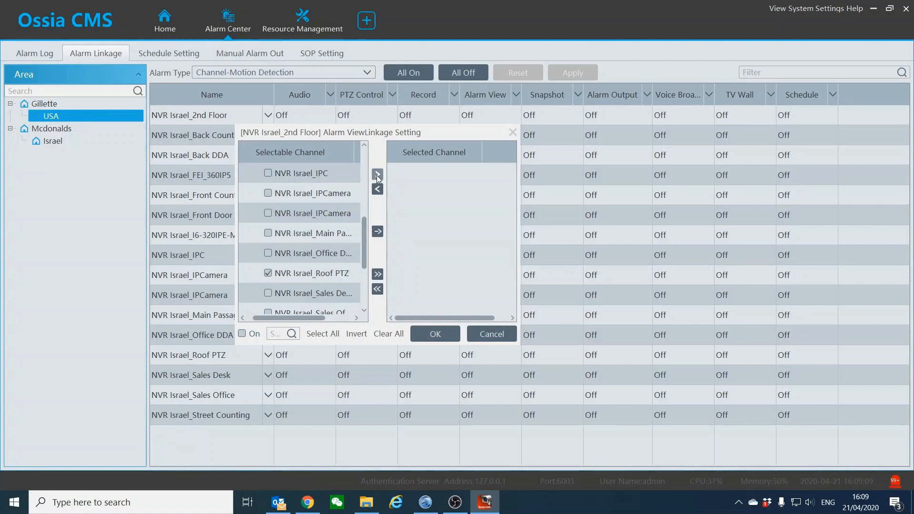
{"action": "left_click", "coordinate": [242, 333]}
{"action": "left_click", "coordinate": [242, 334]}
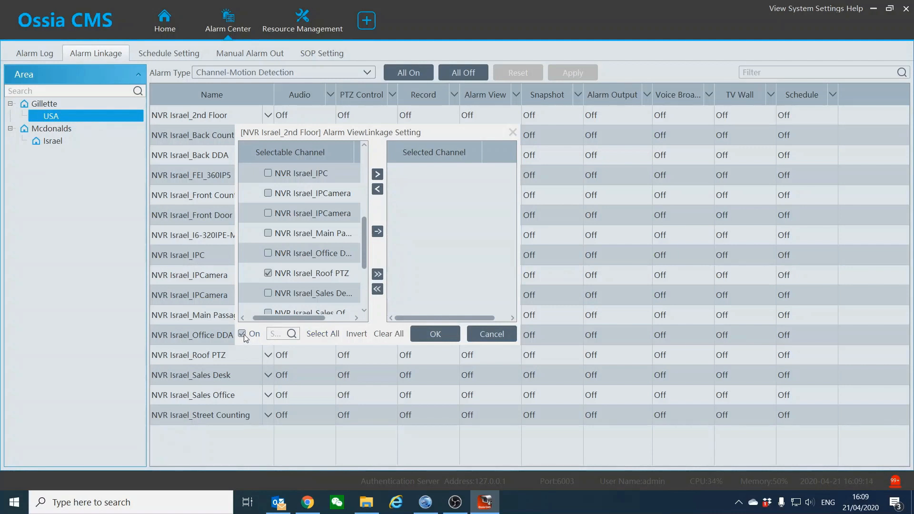
{"action": "left_click", "coordinate": [377, 175]}
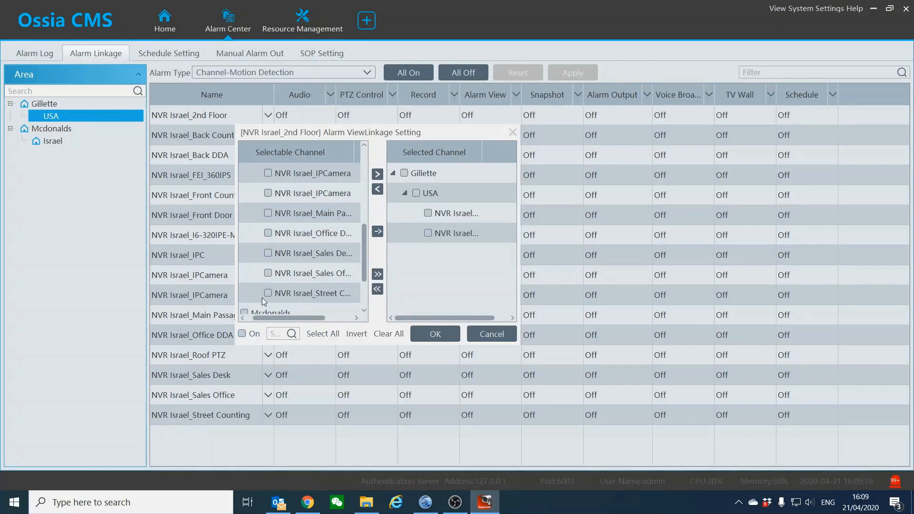
{"action": "left_click", "coordinate": [422, 335]}
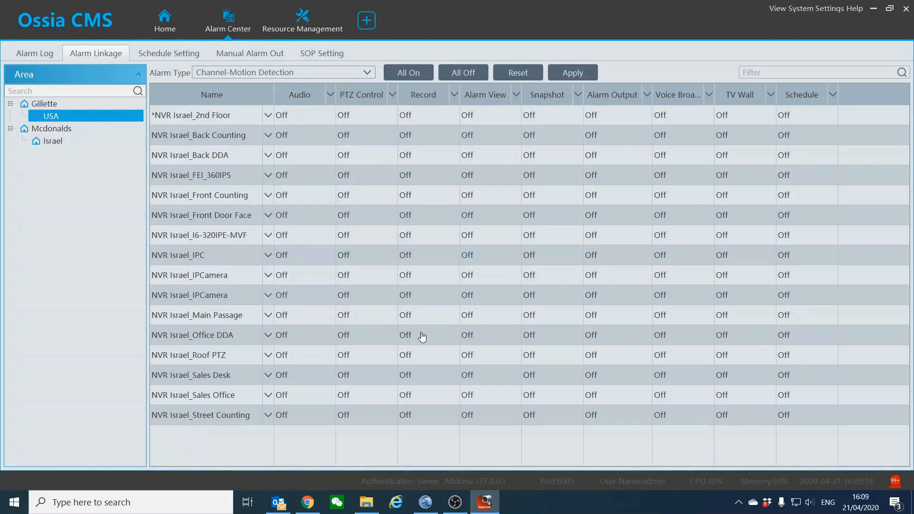
Switch 2nd Floor's Alarm View linkage On and confirm it
{"action": "left_click", "coordinate": [486, 116]}
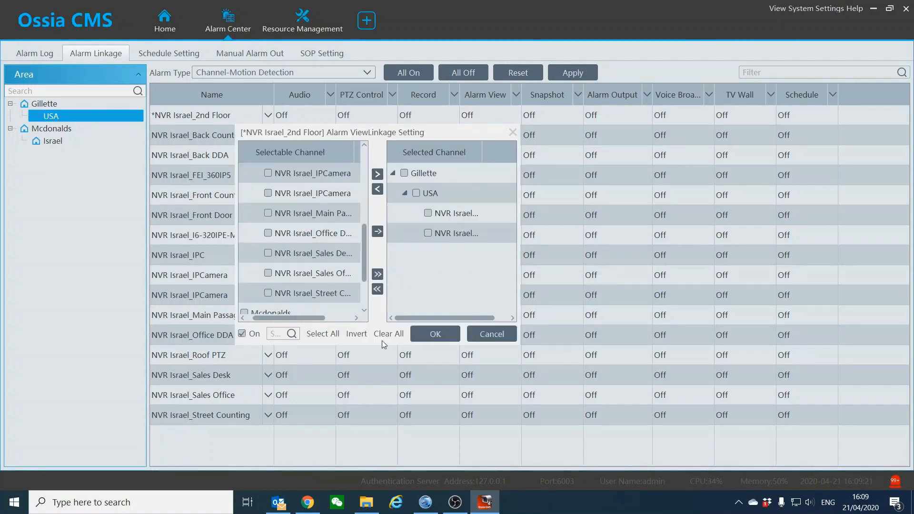
{"action": "left_click", "coordinate": [429, 336]}
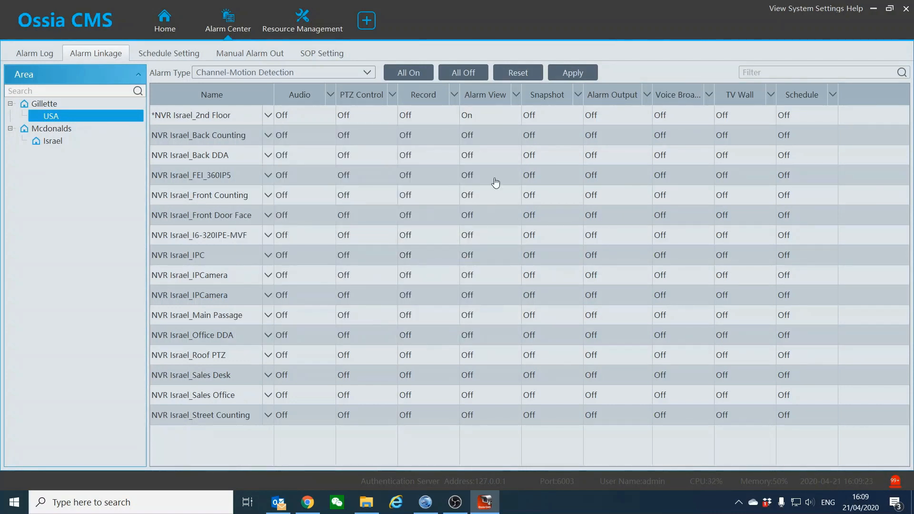
{"action": "left_click", "coordinate": [537, 113]}
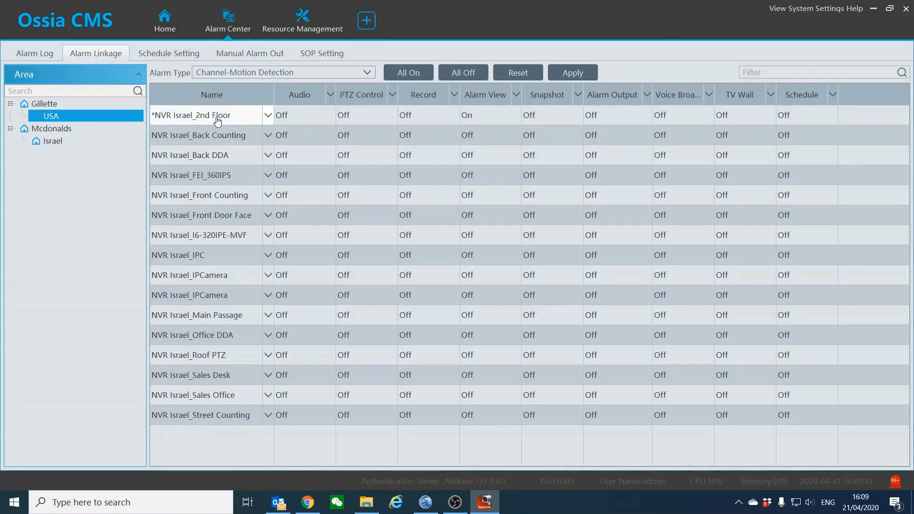
Link the Roof PTZ camera at preset 1 to 2nd Floor's PTZ Control and turn it On
{"action": "left_click", "coordinate": [363, 116]}
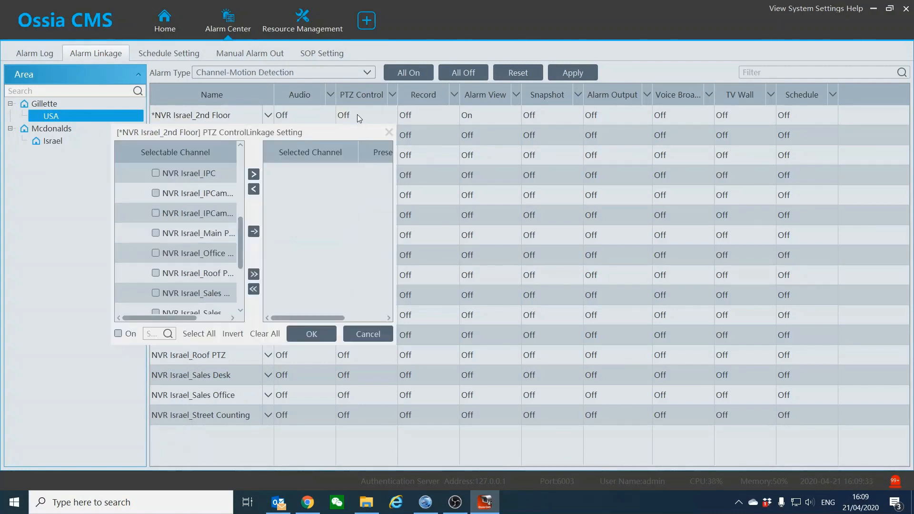
{"action": "scroll", "coordinate": [227, 245], "scroll_direction": "down", "scroll_amount": 1}
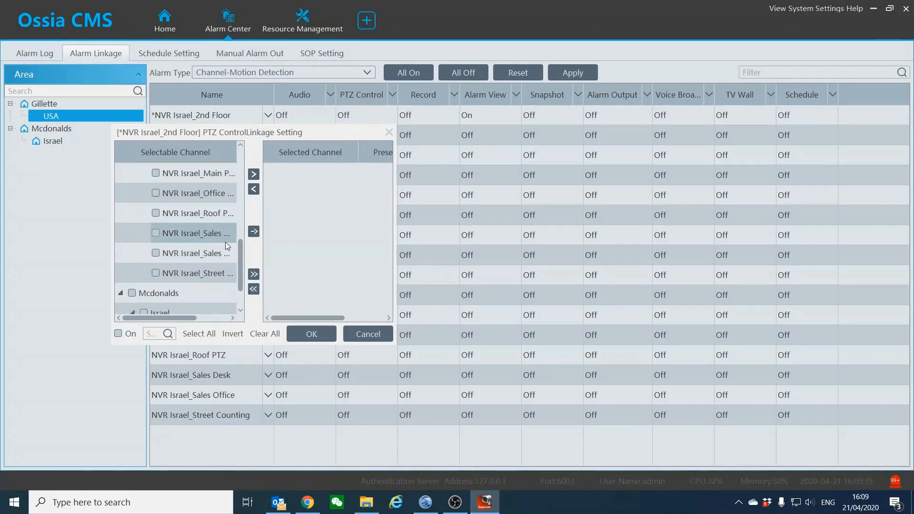
{"action": "left_click", "coordinate": [155, 213]}
{"action": "left_click_drag", "start_coordinate": [237, 152], "coordinate": [259, 153]}
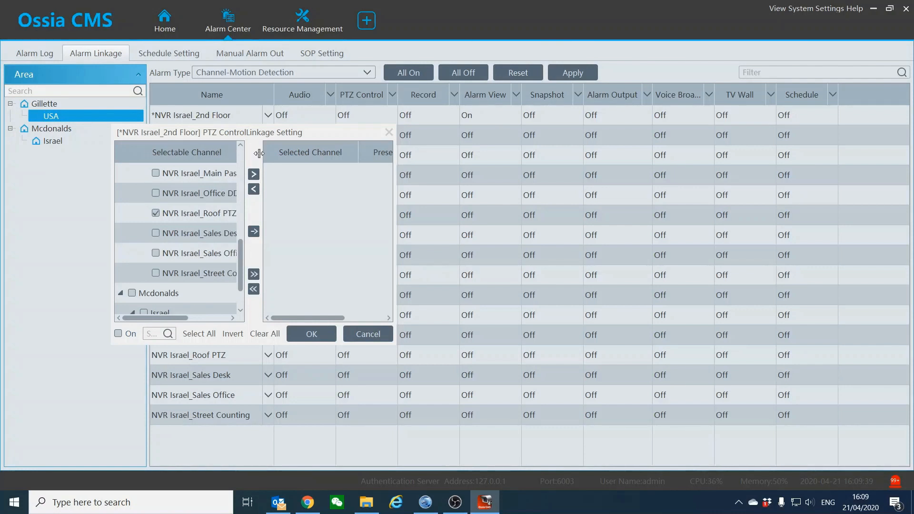
{"action": "left_click", "coordinate": [252, 174]}
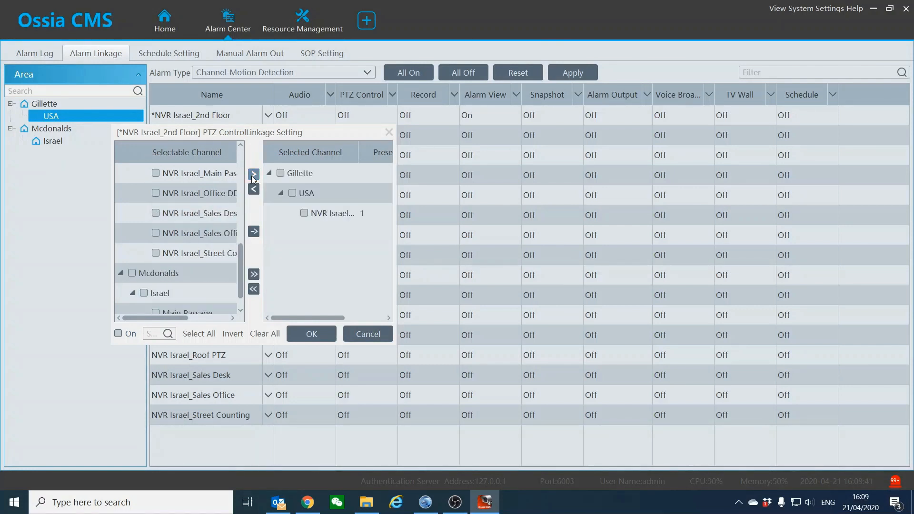
{"action": "left_click_drag", "start_coordinate": [295, 318], "coordinate": [315, 318]}
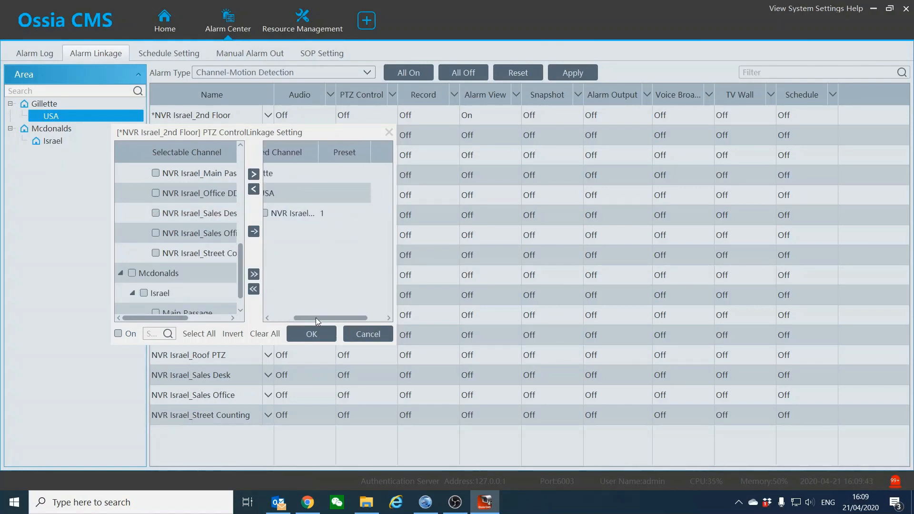
{"action": "left_click", "coordinate": [339, 213]}
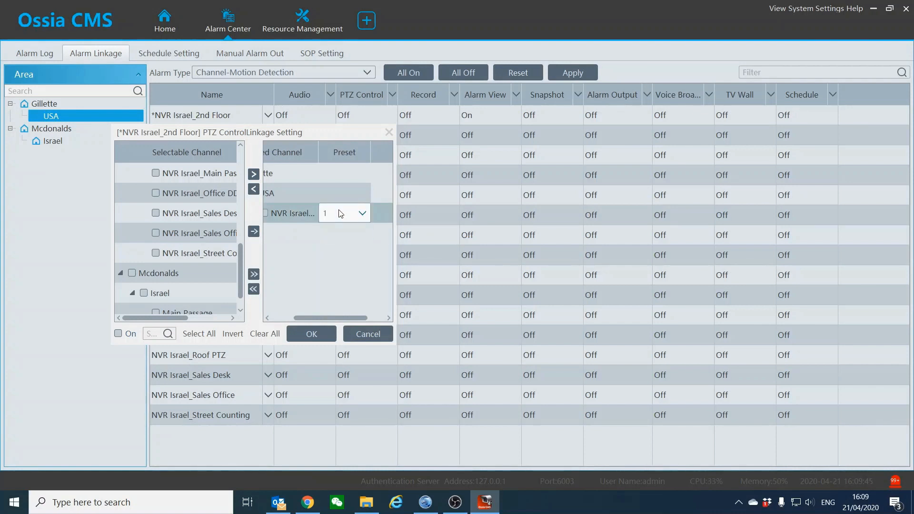
{"action": "left_click", "coordinate": [348, 217]}
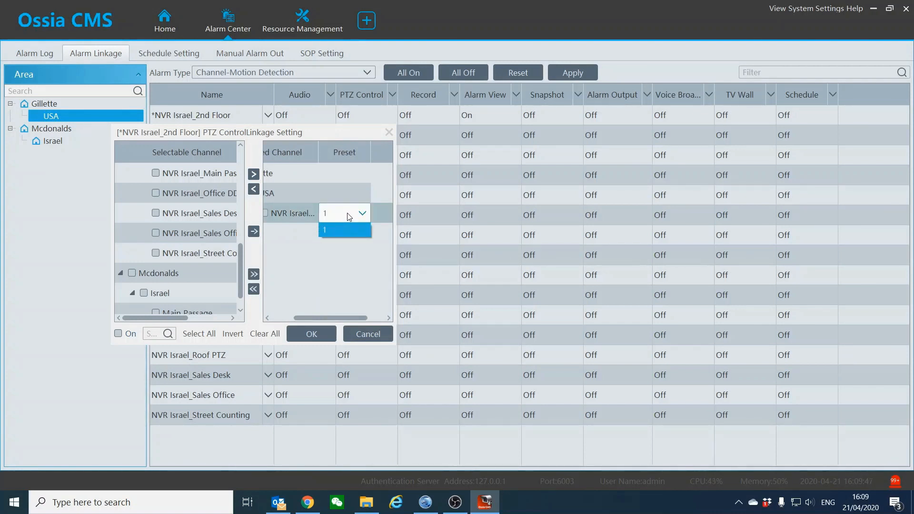
{"action": "left_click", "coordinate": [346, 230]}
{"action": "left_click", "coordinate": [118, 333]}
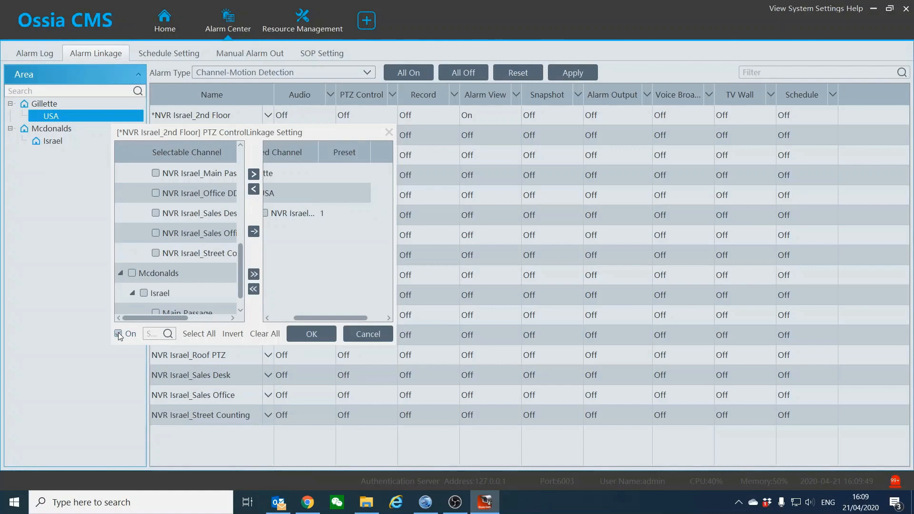
{"action": "left_click", "coordinate": [314, 333]}
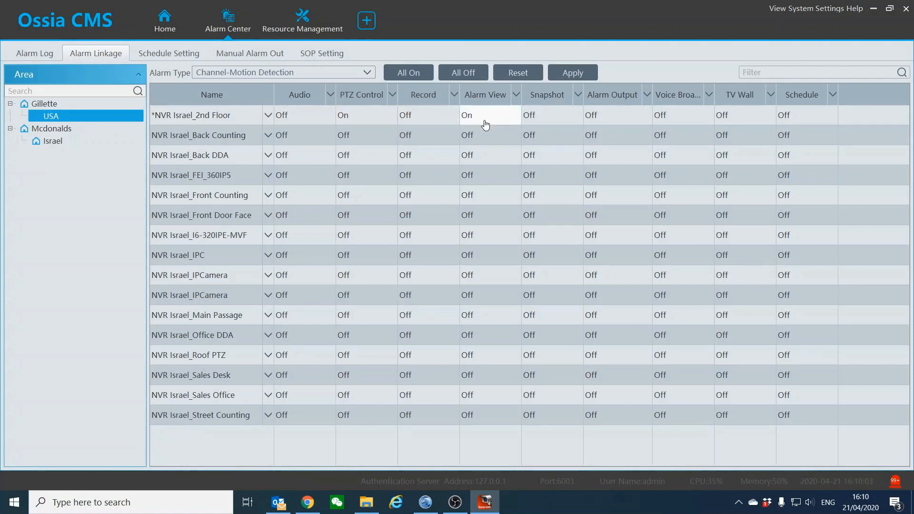
Set the 2nd Floor row's schedule to 7*24 and apply the linkage changes
{"action": "left_click", "coordinate": [798, 117]}
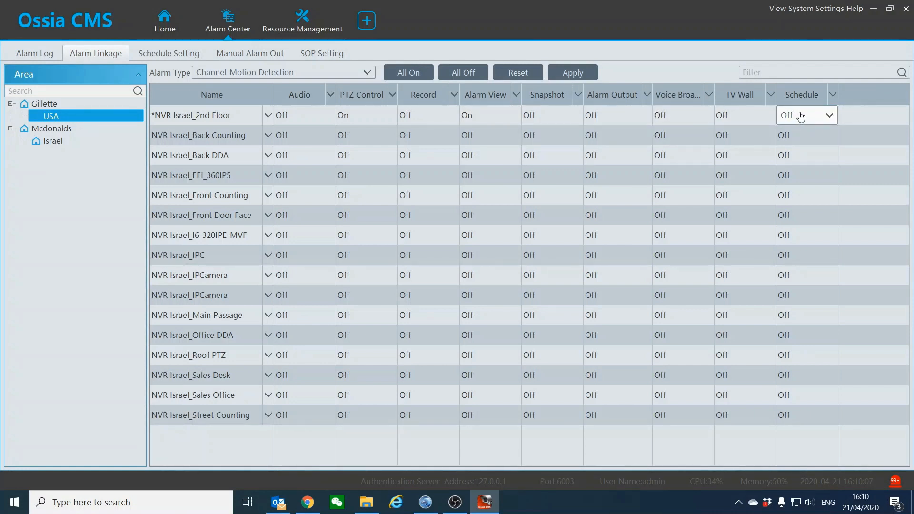
{"action": "left_click", "coordinate": [801, 116]}
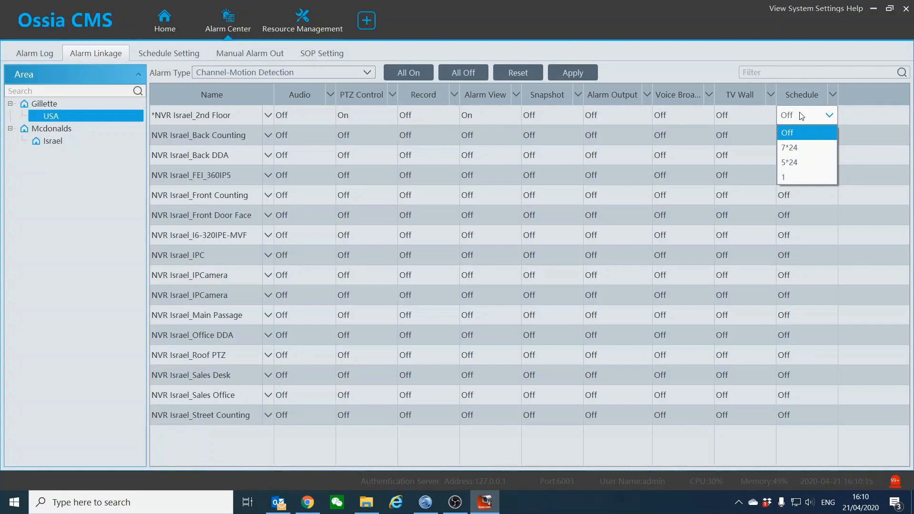
{"action": "left_click", "coordinate": [803, 147]}
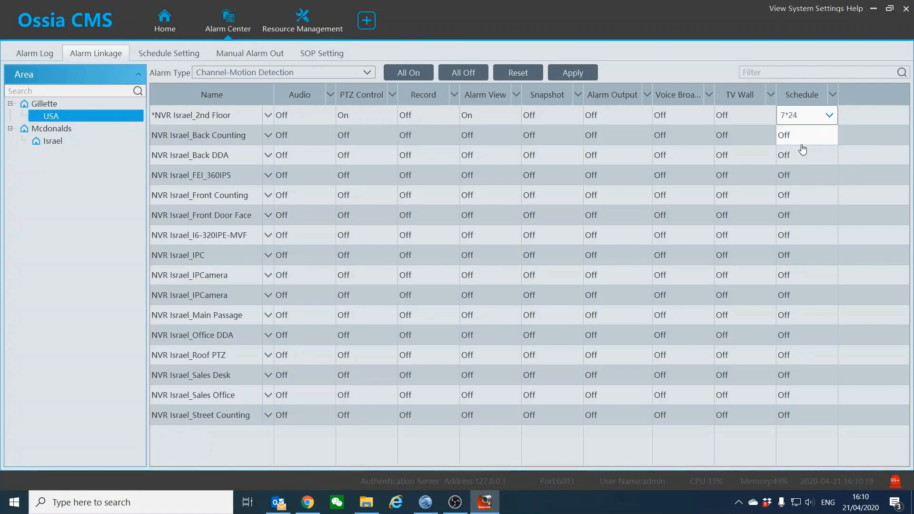
{"action": "left_click", "coordinate": [570, 76]}
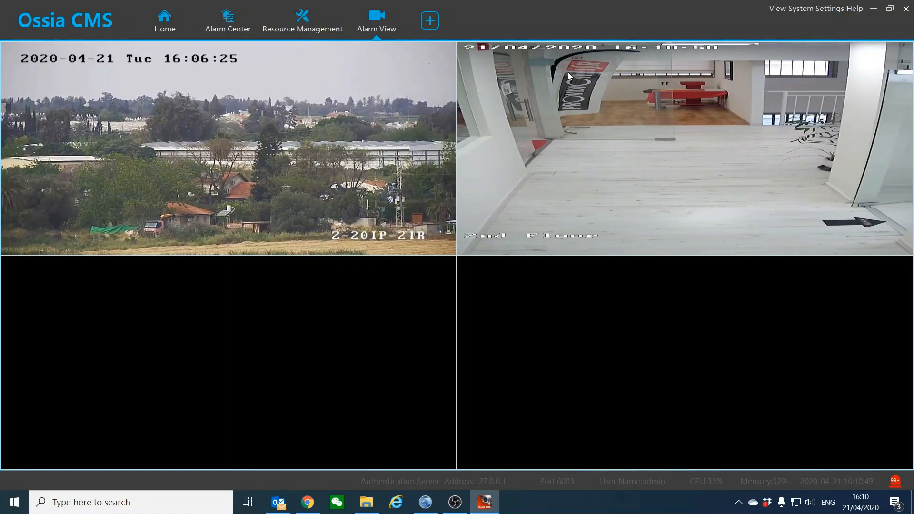
Watch the Alarm View's live 2nd Floor and Roof PTZ feeds after the motion alarm
{"action": "mouse_move", "coordinate": [222, 166]}
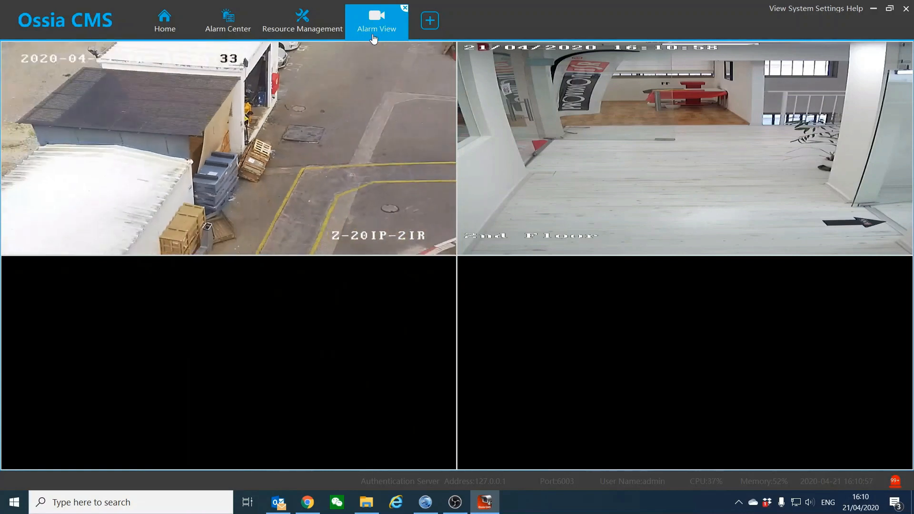
{"action": "left_click", "coordinate": [301, 28]}
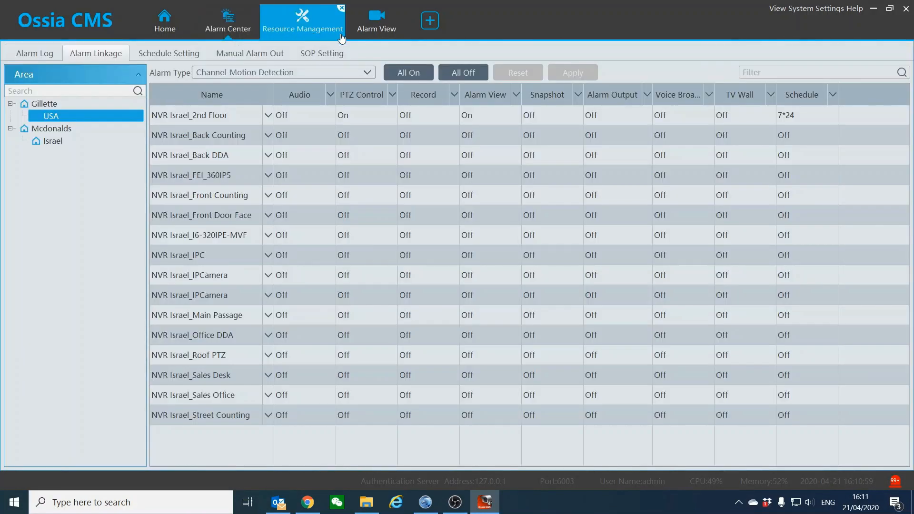
Detach the Alarm View into a floating window and reposition it over the Home page
{"action": "left_click", "coordinate": [363, 38]}
{"action": "left_click_drag", "start_coordinate": [374, 36], "coordinate": [376, 133]}
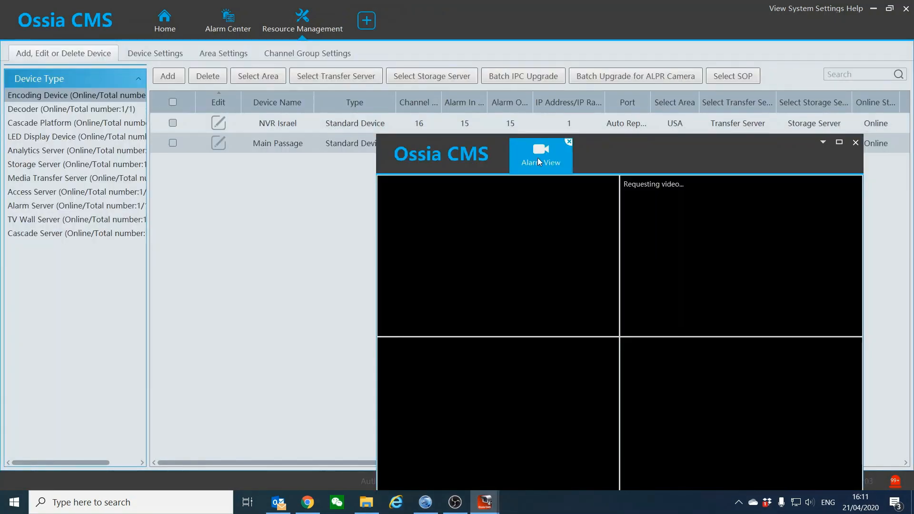
{"action": "mouse_move", "coordinate": [691, 235]}
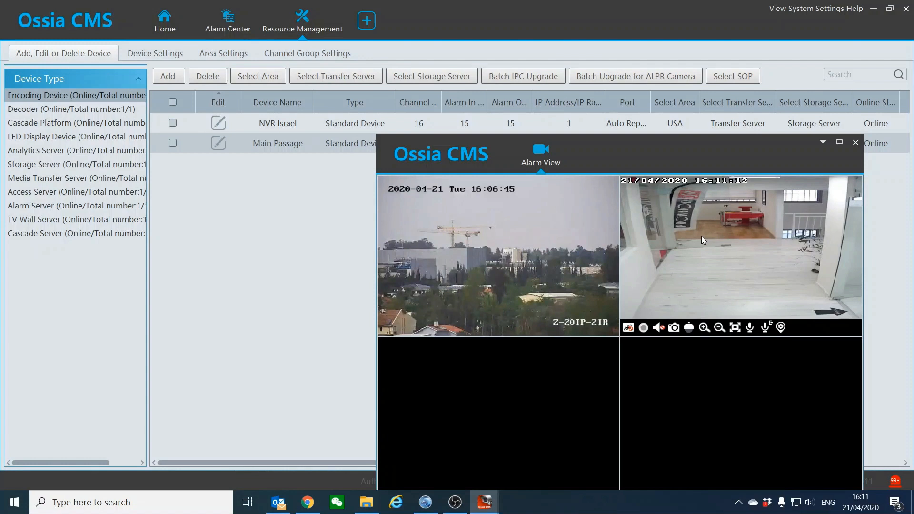
{"action": "left_click_drag", "start_coordinate": [676, 161], "coordinate": [515, 85]}
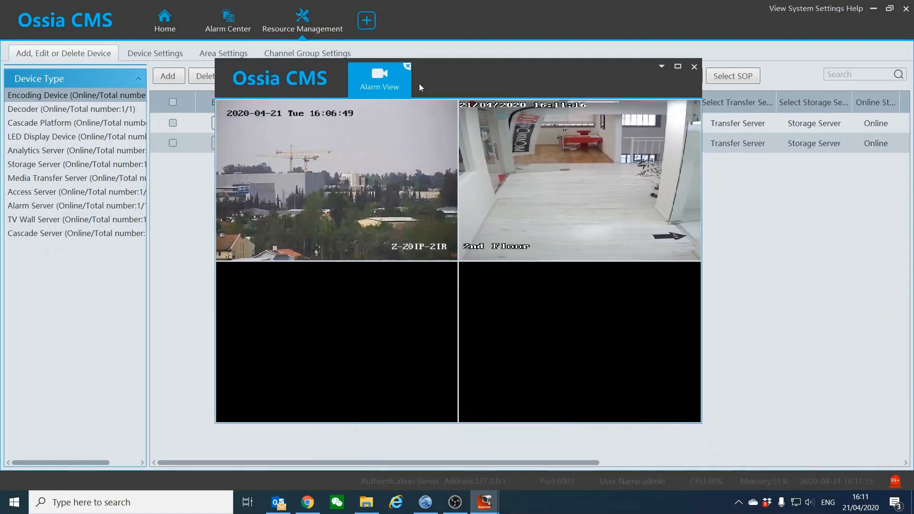
{"action": "left_click_drag", "start_coordinate": [524, 80], "coordinate": [534, 110]}
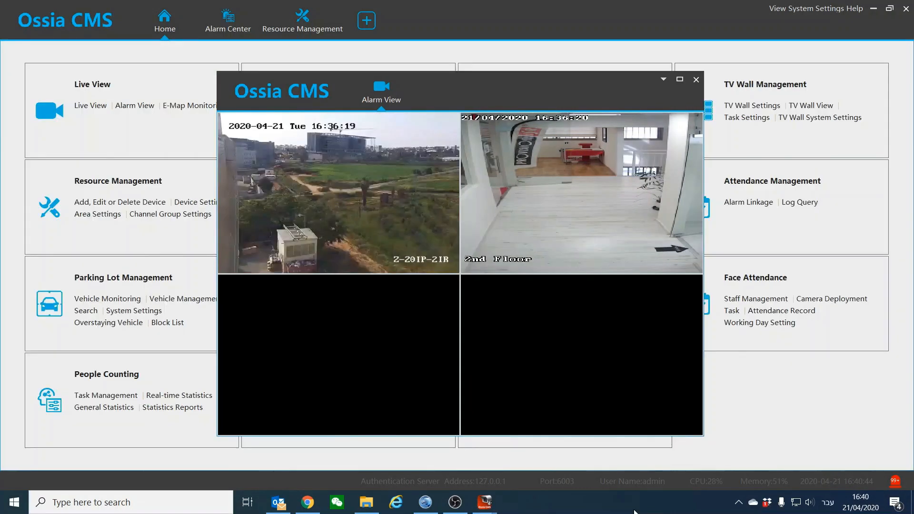
Maximize the Alarm View and pan, tilt, then send the Roof PTZ camera to preset2
{"action": "left_click", "coordinate": [873, 8]}
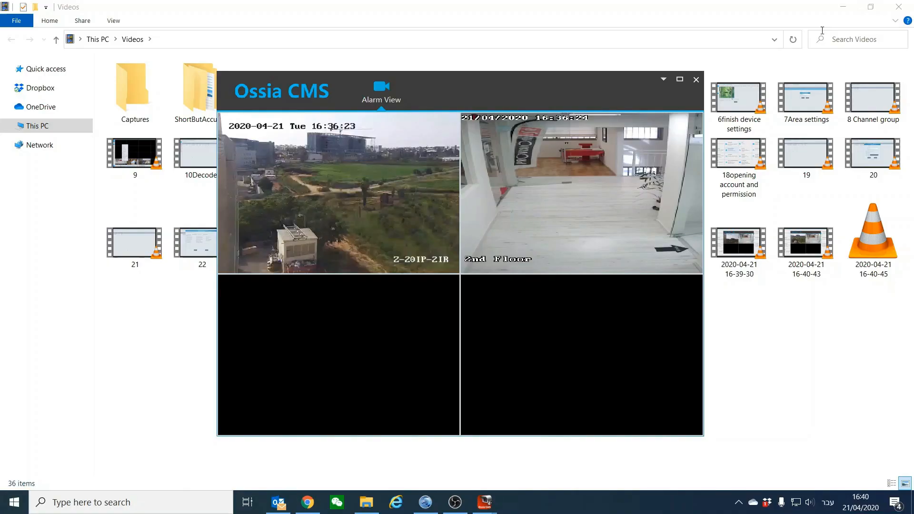
{"action": "double_click", "coordinate": [628, 81]}
{"action": "right_click", "coordinate": [111, 134]}
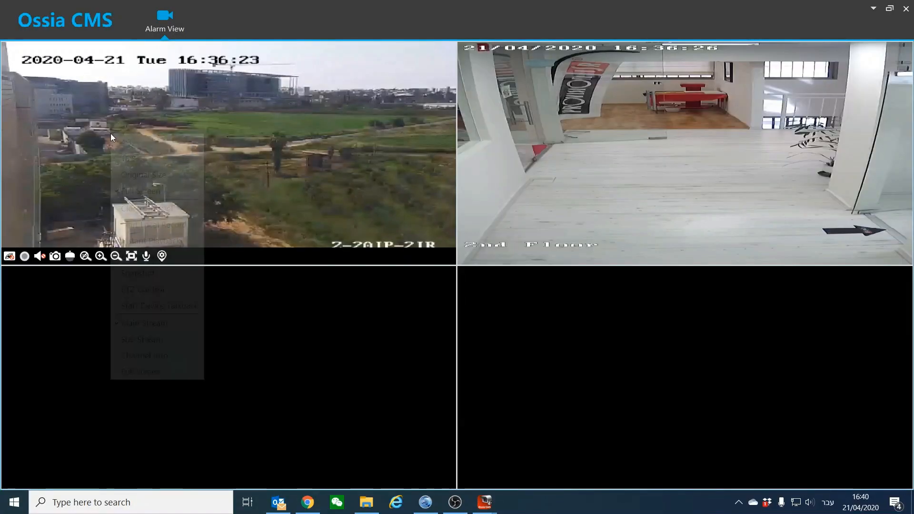
{"action": "left_click", "coordinate": [128, 289]}
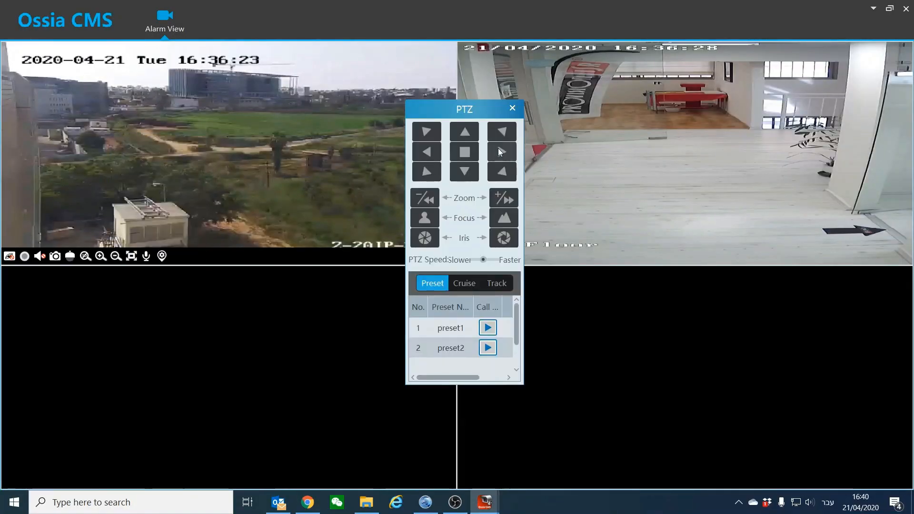
{"action": "left_click", "coordinate": [500, 151]}
{"action": "left_click", "coordinate": [471, 171]}
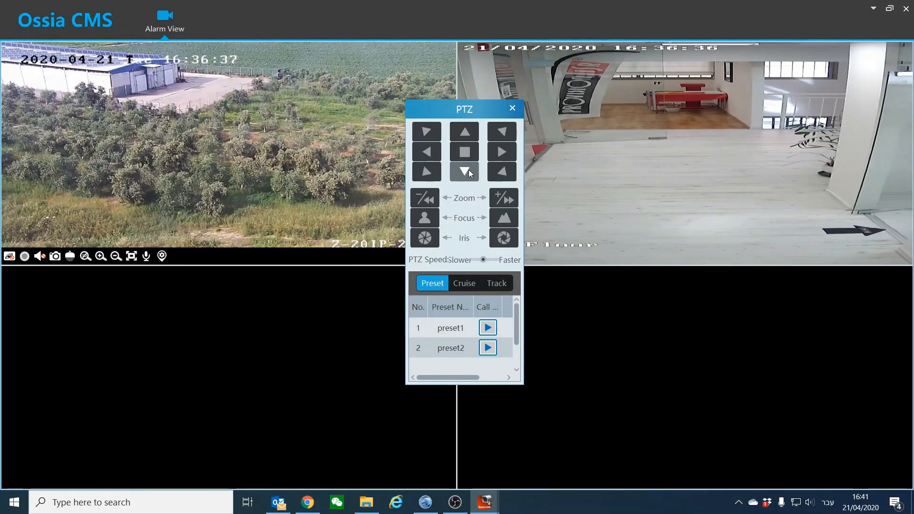
{"action": "left_click", "coordinate": [487, 327]}
{"action": "left_click", "coordinate": [487, 348]}
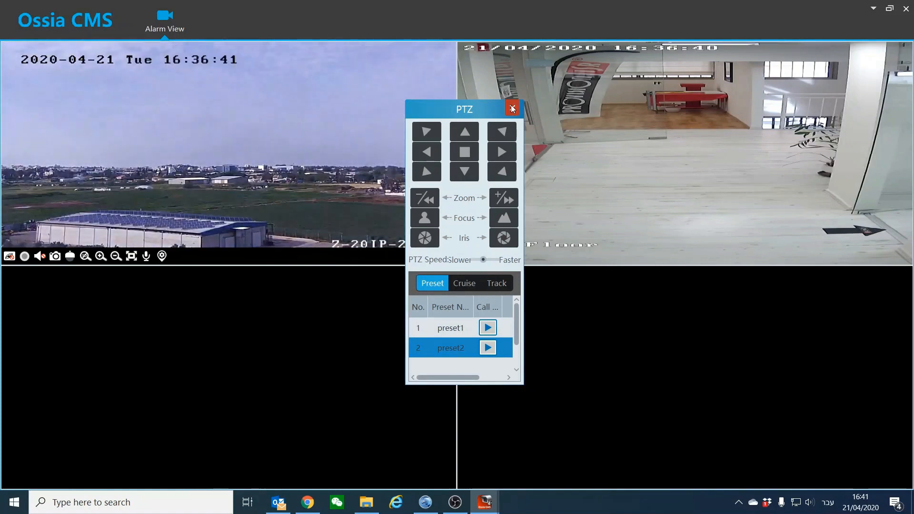
{"action": "left_click", "coordinate": [512, 108]}
Check the left camera feed's channel info, then dismiss its options menu
{"action": "right_click", "coordinate": [312, 153]}
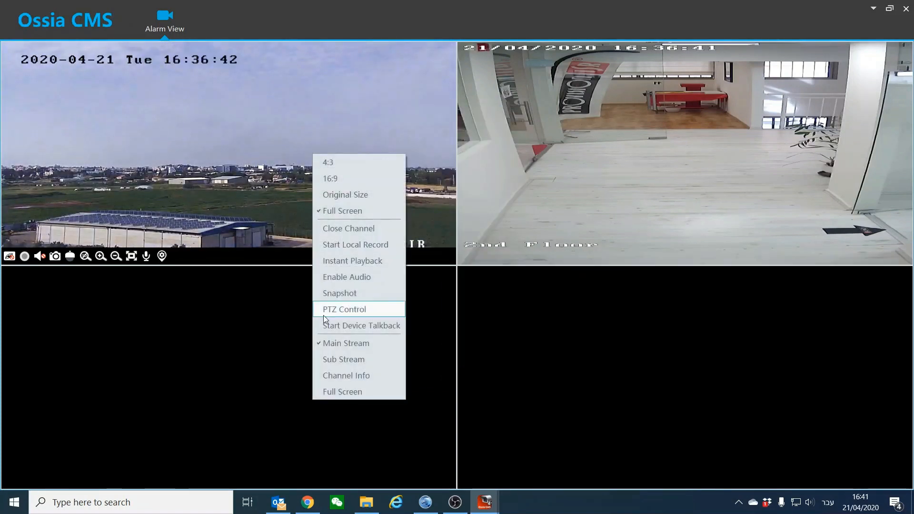
{"action": "left_click", "coordinate": [327, 376]}
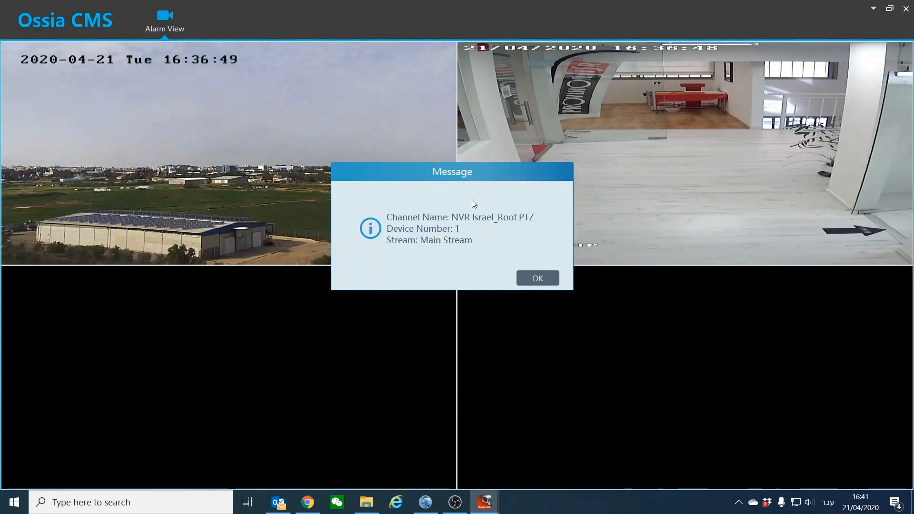
{"action": "left_click", "coordinate": [531, 282]}
{"action": "right_click", "coordinate": [278, 133]}
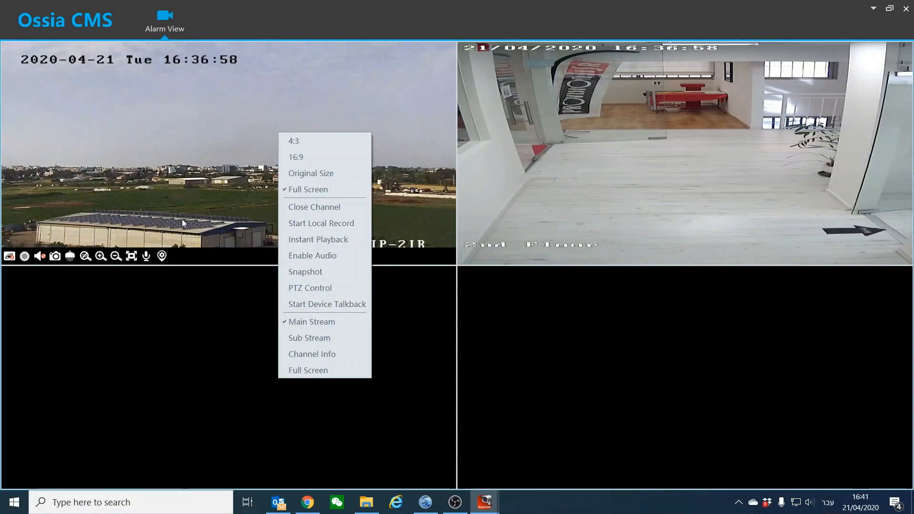
{"action": "left_click", "coordinate": [176, 147]}
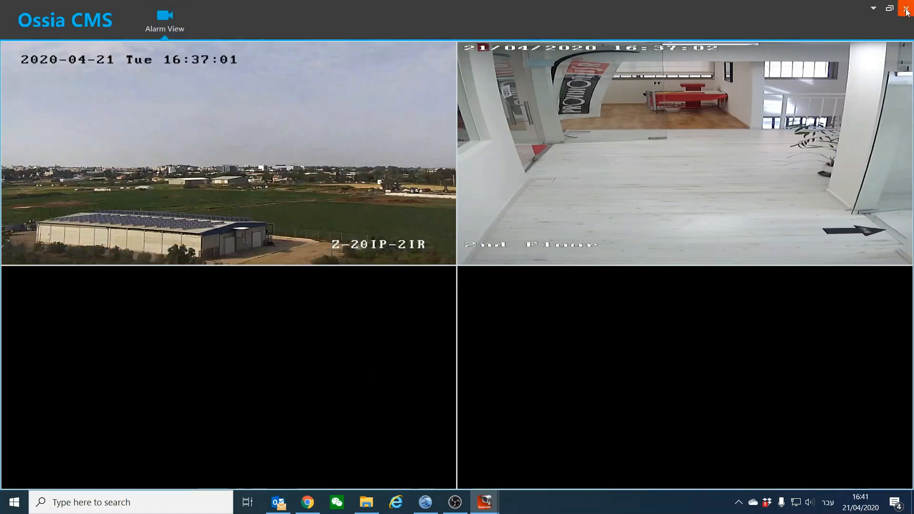
Restore the main window and switch the Alarm Linkage alarm type to Channel-Face Detection
{"action": "mouse_move", "coordinate": [485, 502]}
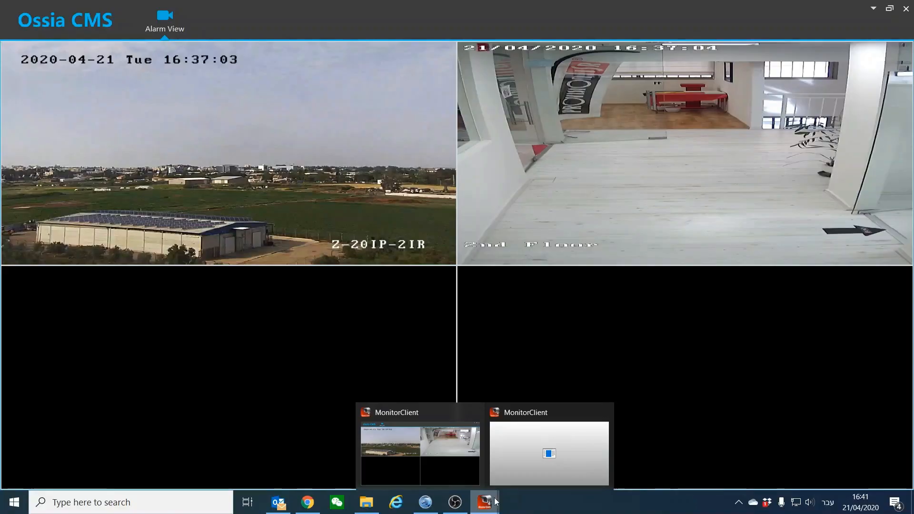
{"action": "left_click", "coordinate": [537, 466]}
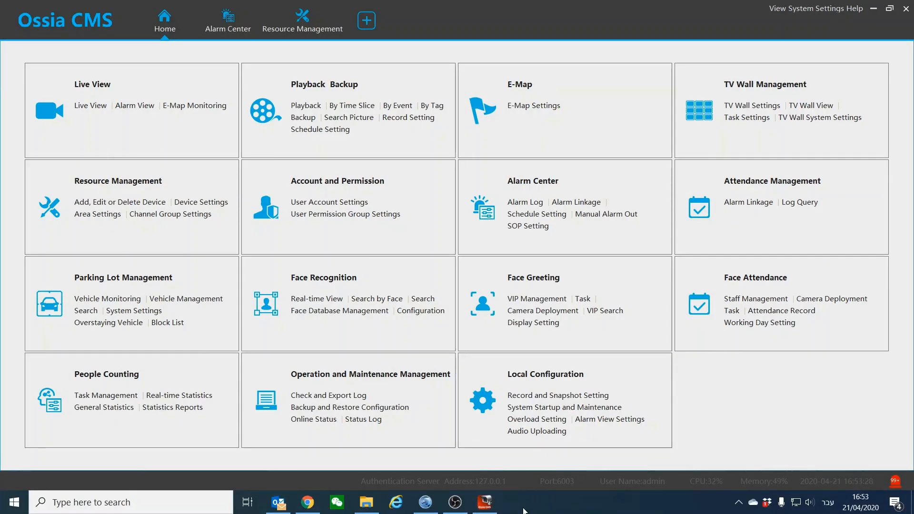
{"action": "left_click", "coordinate": [239, 26]}
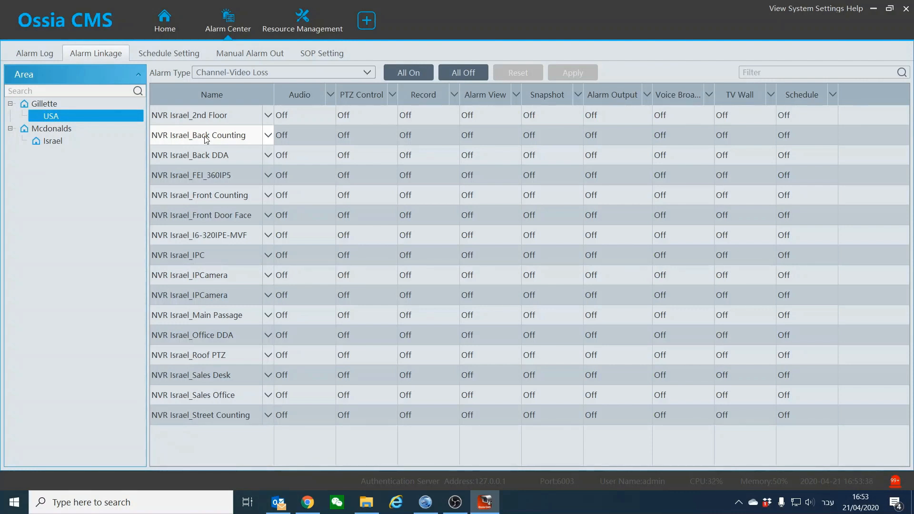
{"action": "left_click", "coordinate": [269, 73]}
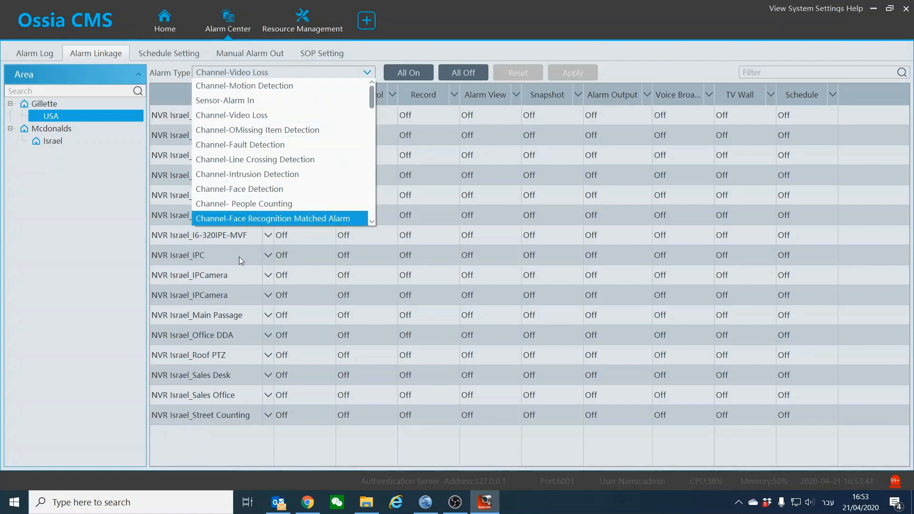
{"action": "left_click", "coordinate": [242, 194]}
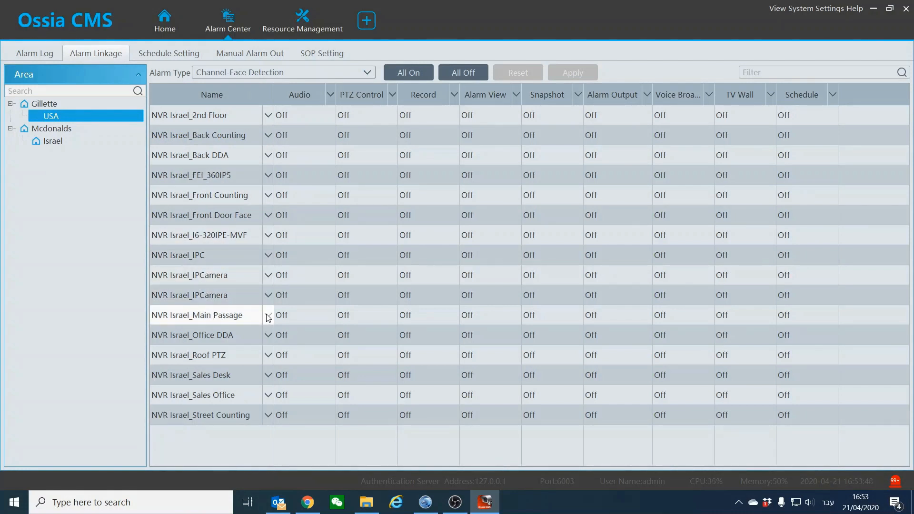
Turn Main Passage's Record linkage On with Sales Desk and Main Passage channels, then review it
{"action": "left_click", "coordinate": [399, 318]}
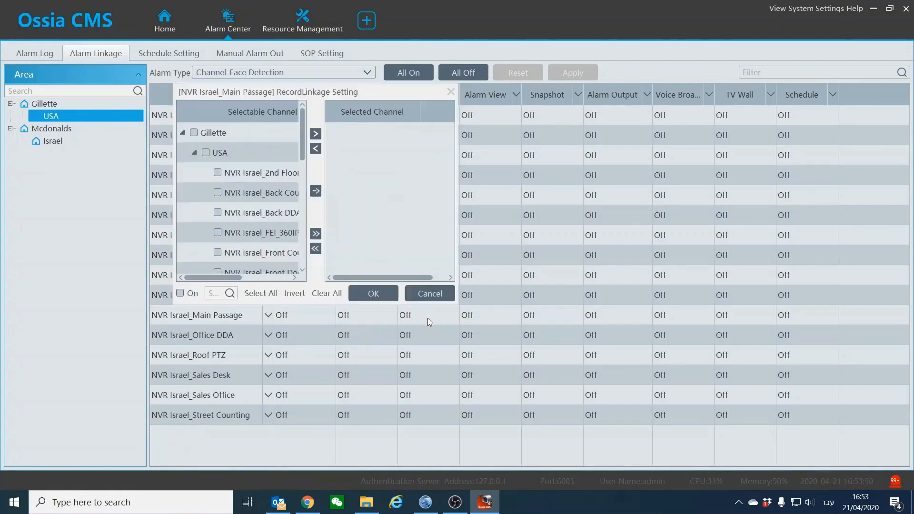
{"action": "scroll", "coordinate": [214, 191], "scroll_direction": "down", "scroll_amount": 5}
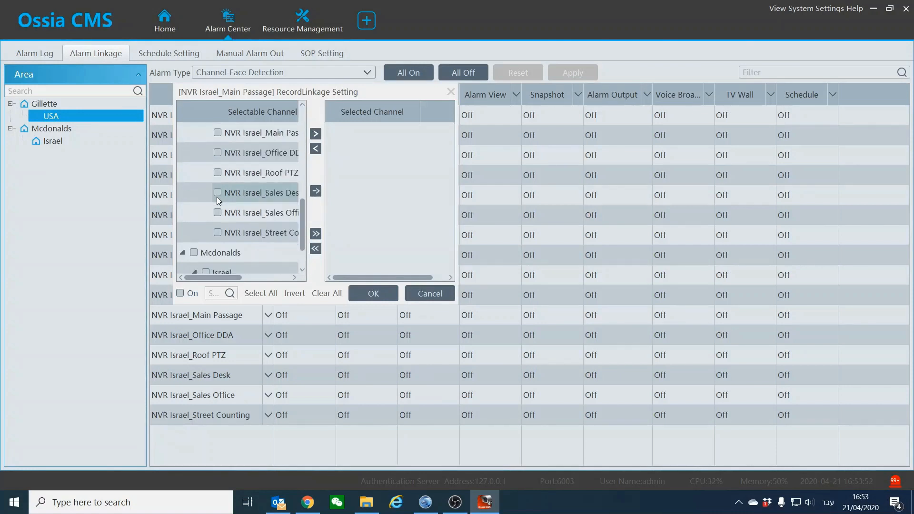
{"action": "scroll", "coordinate": [216, 198], "scroll_direction": "up", "scroll_amount": 1}
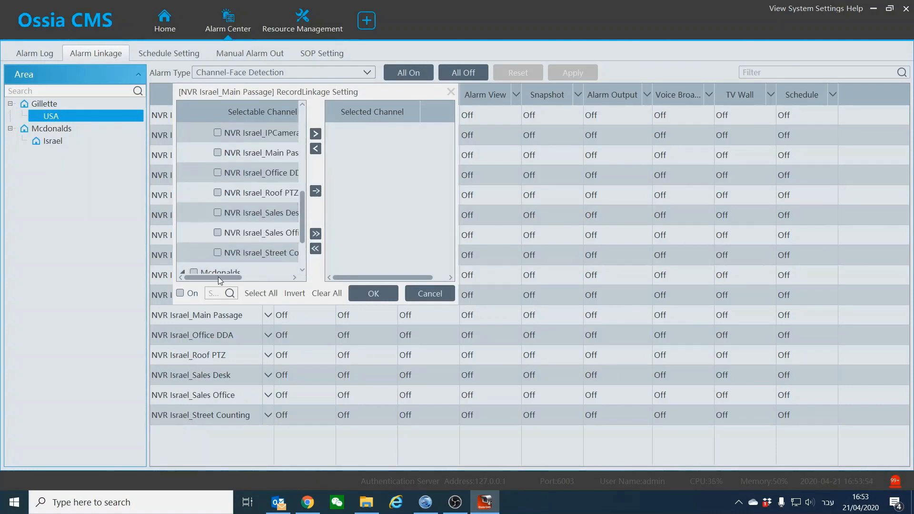
{"action": "left_click_drag", "start_coordinate": [218, 276], "coordinate": [233, 277]}
{"action": "left_click", "coordinate": [188, 213]}
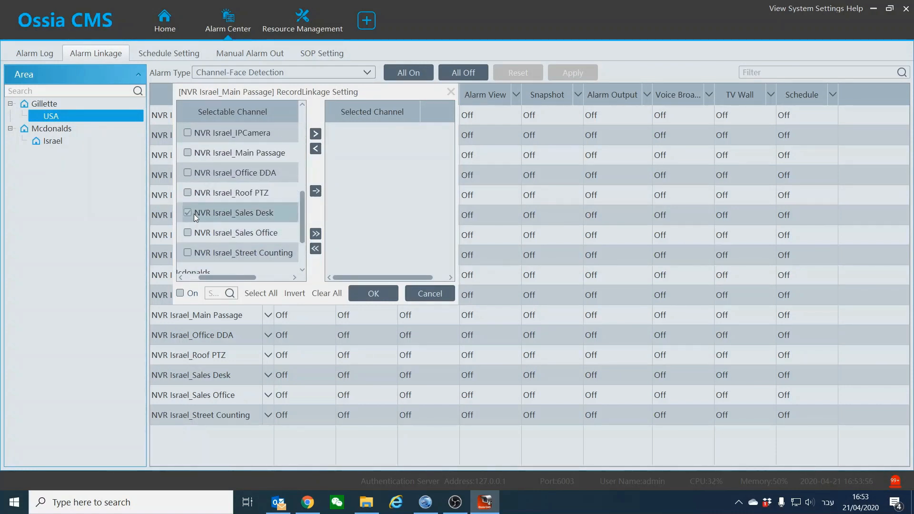
{"action": "left_click", "coordinate": [187, 153]}
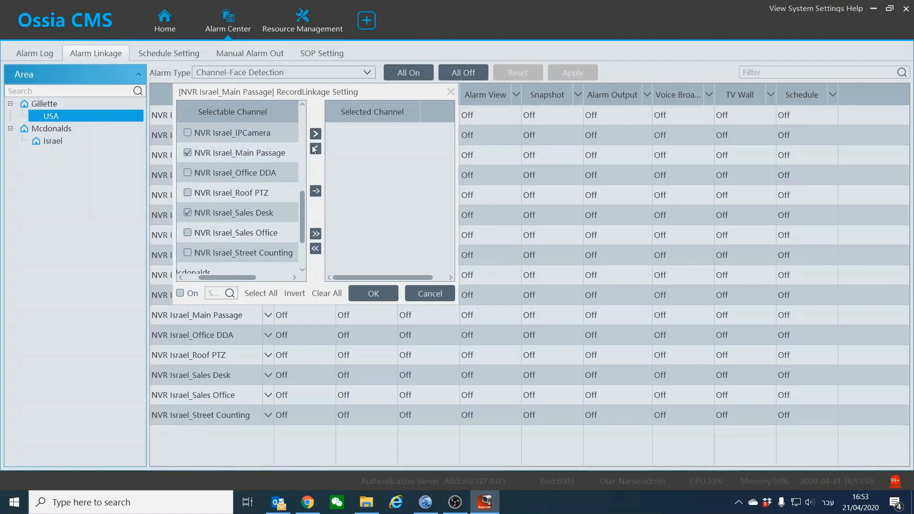
{"action": "left_click", "coordinate": [315, 134]}
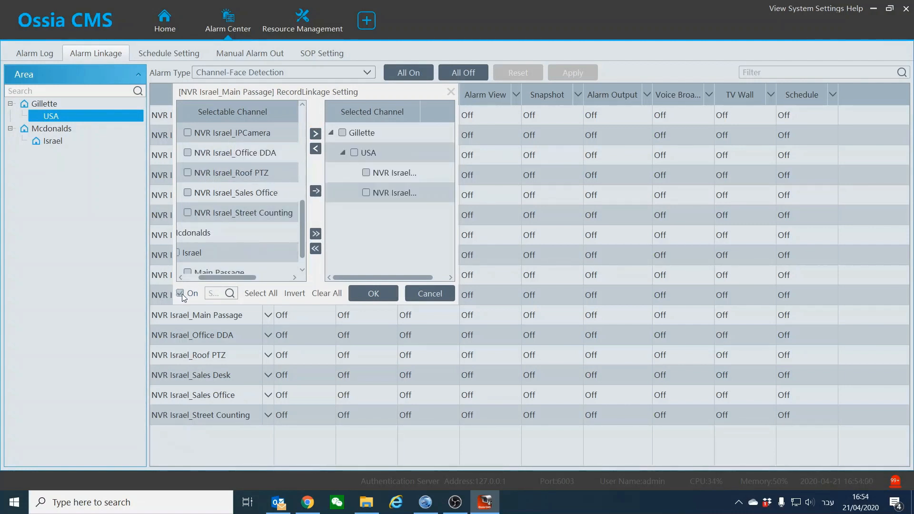
{"action": "left_click", "coordinate": [362, 296]}
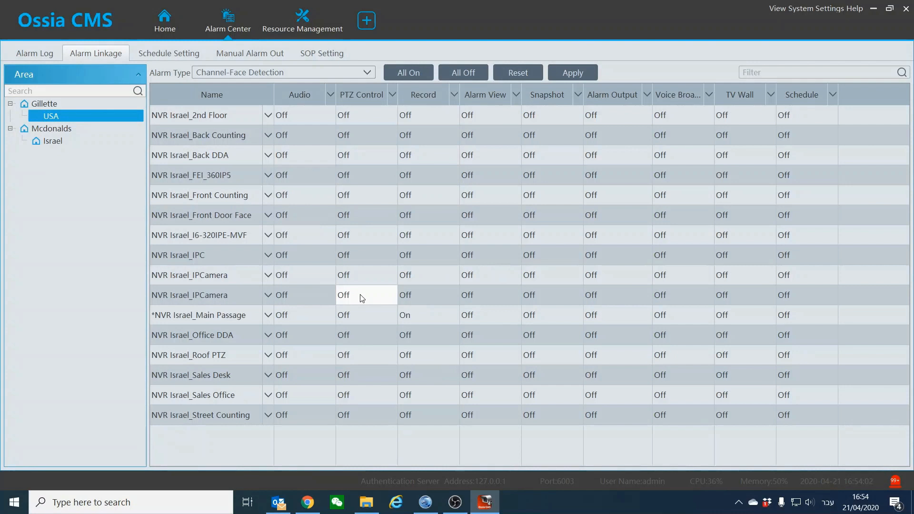
{"action": "left_click", "coordinate": [428, 315]}
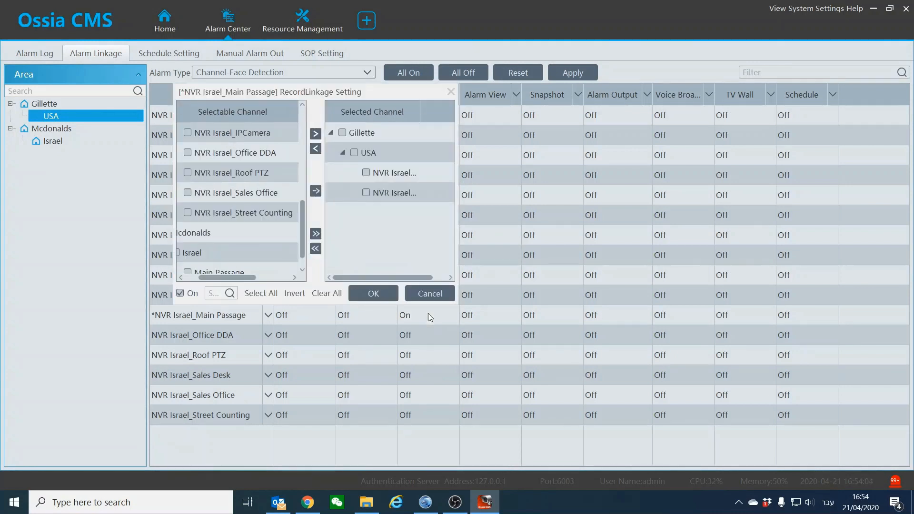
{"action": "left_click", "coordinate": [416, 296]}
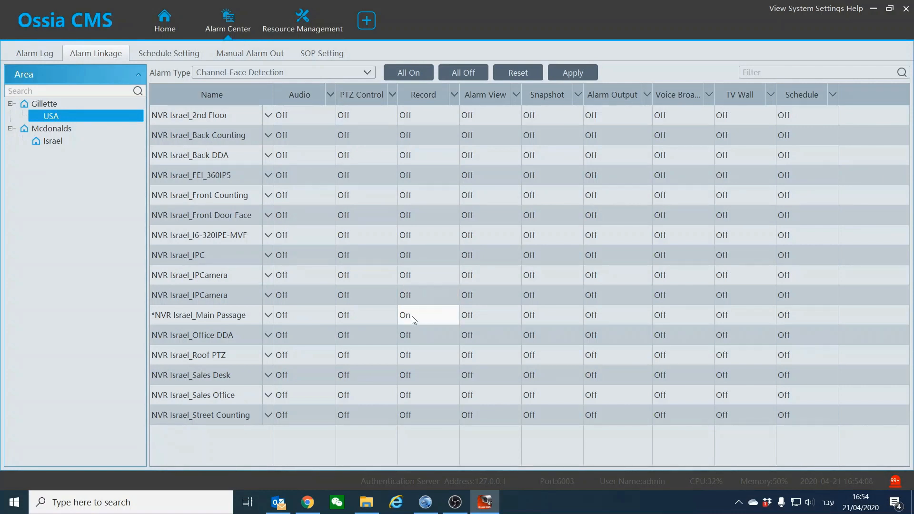
Turn on Main Passage's face-detection Alarm View, linked to the Main Passage channel
{"action": "left_click", "coordinate": [482, 317]}
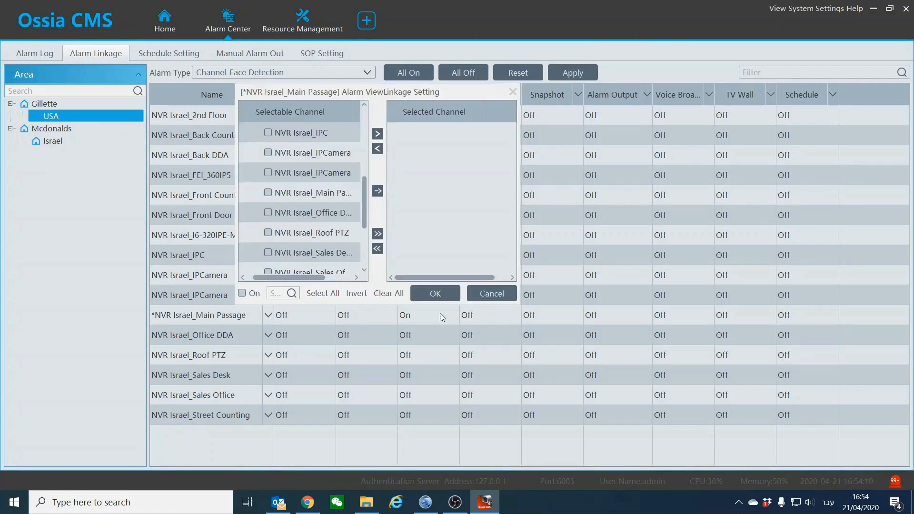
{"action": "mouse_move", "coordinate": [365, 213]}
{"action": "left_mouse_down"}
{"action": "mouse_move", "coordinate": [365, 237]}
{"action": "mouse_move", "coordinate": [364, 219]}
{"action": "left_mouse_up"}
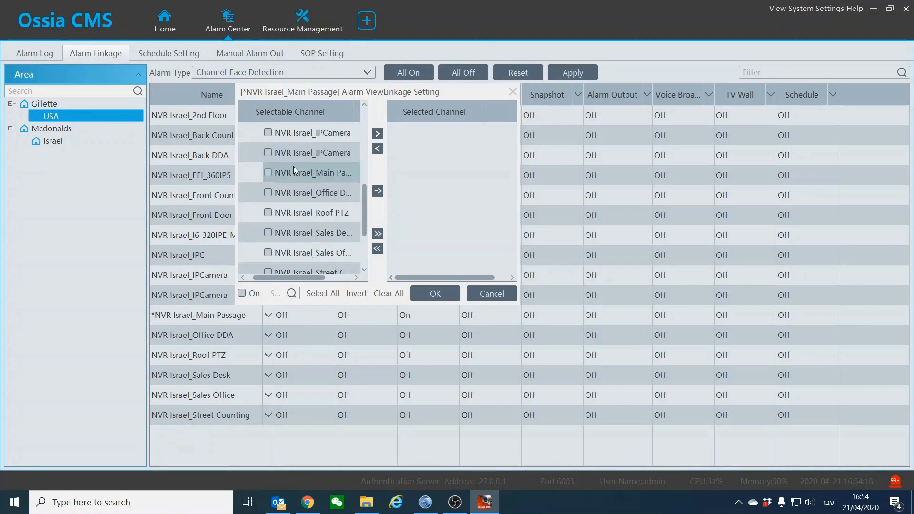
{"action": "left_click", "coordinate": [267, 173]}
{"action": "left_click", "coordinate": [378, 134]}
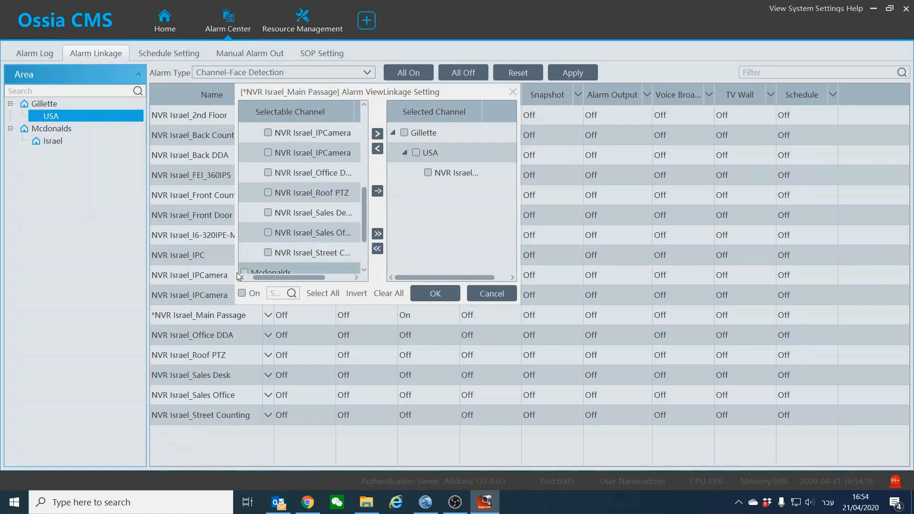
{"action": "left_click", "coordinate": [242, 294]}
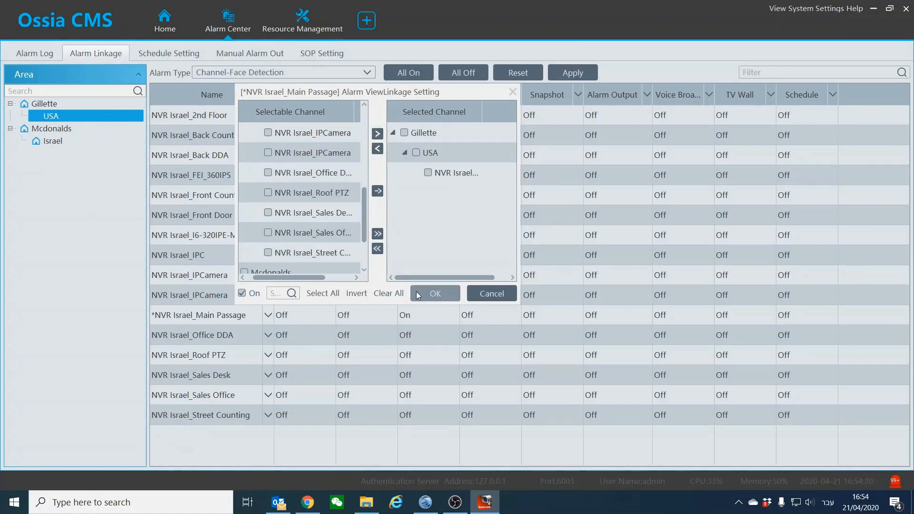
{"action": "left_click", "coordinate": [418, 295]}
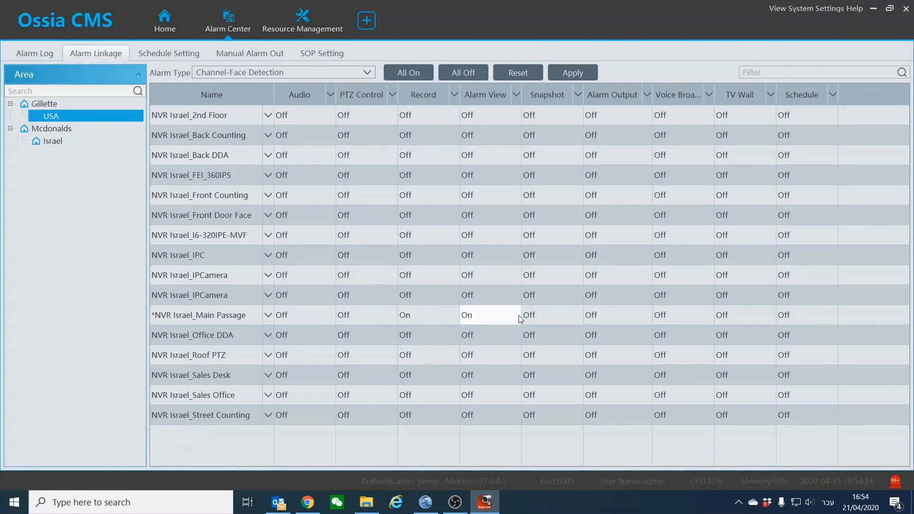
{"action": "left_click", "coordinate": [805, 318]}
Set Main Passage's linkage schedule to 7*24 and apply the settings
{"action": "left_click", "coordinate": [804, 319]}
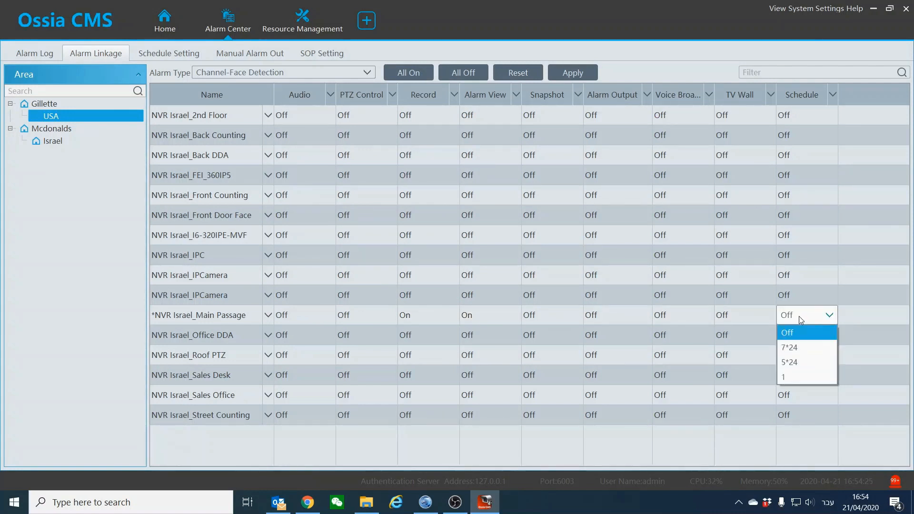
{"action": "left_click", "coordinate": [802, 348]}
{"action": "left_click", "coordinate": [581, 73]}
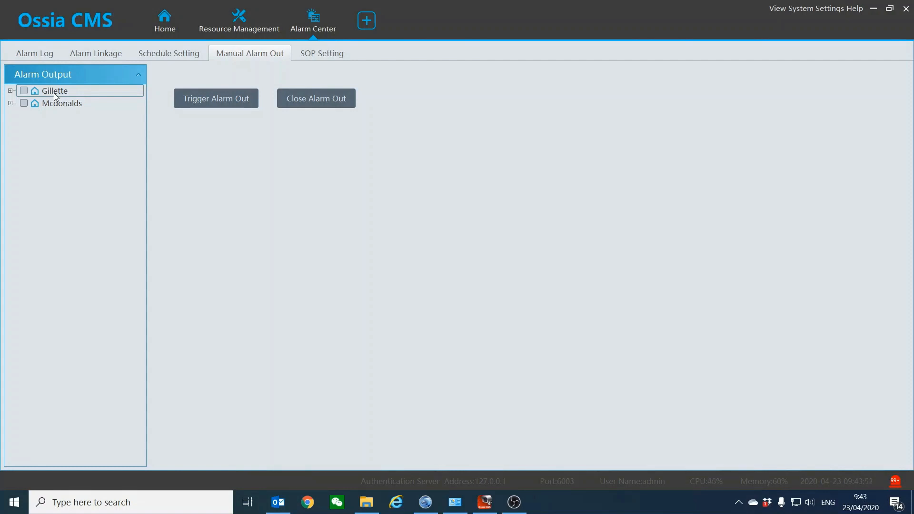
Expand Gillette and USA, then select all alarm outputs under Gillette and Mcdonalds
{"action": "left_click", "coordinate": [10, 90]}
{"action": "left_click", "coordinate": [22, 103]}
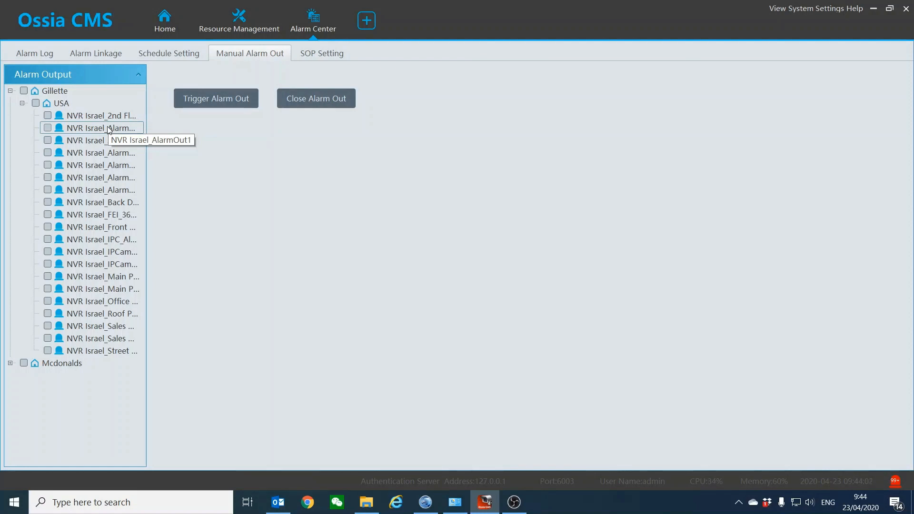
{"action": "left_click", "coordinate": [24, 91]}
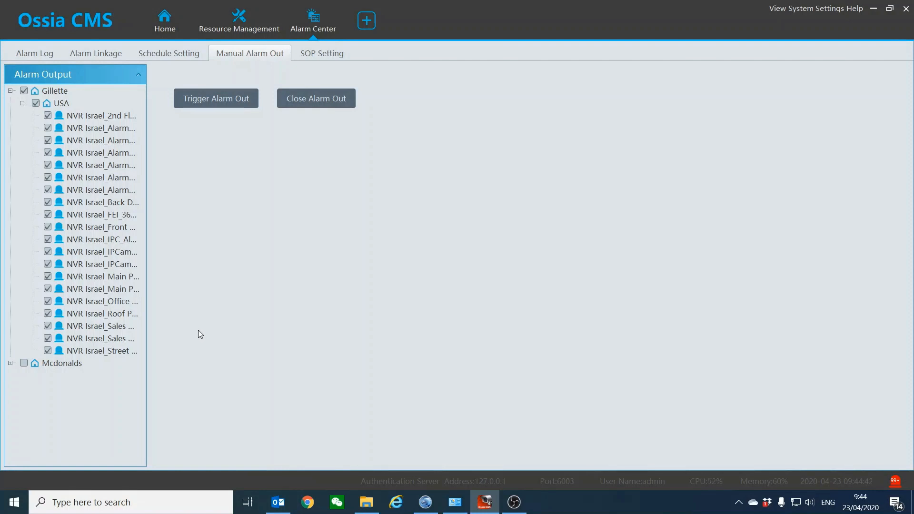
{"action": "left_click", "coordinate": [10, 363]}
{"action": "left_click", "coordinate": [24, 363]}
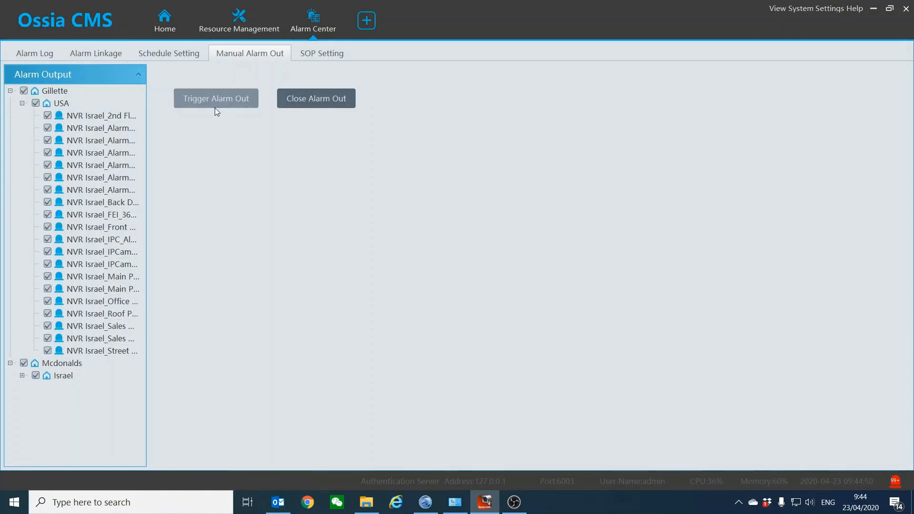
Narrow the selection to a single NVR Israel alarm output
{"action": "left_click", "coordinate": [24, 91]}
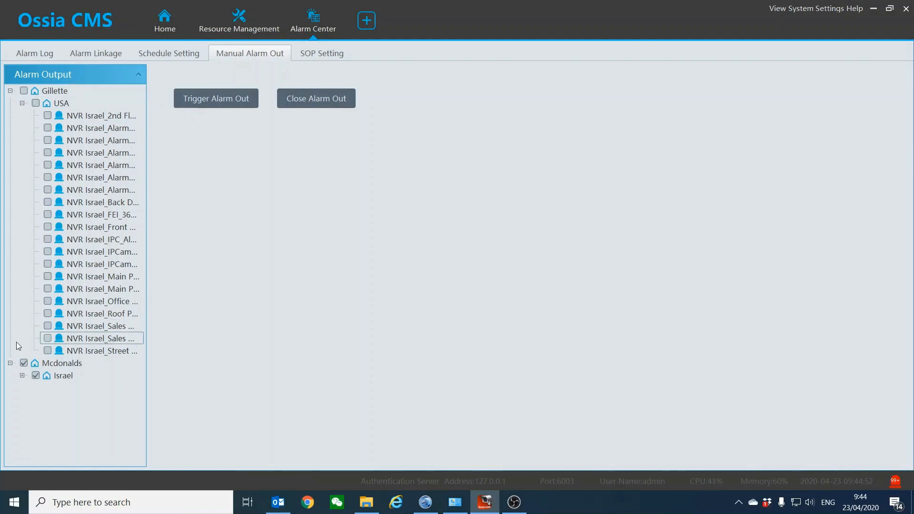
{"action": "left_click", "coordinate": [23, 362]}
{"action": "left_click", "coordinate": [48, 140]}
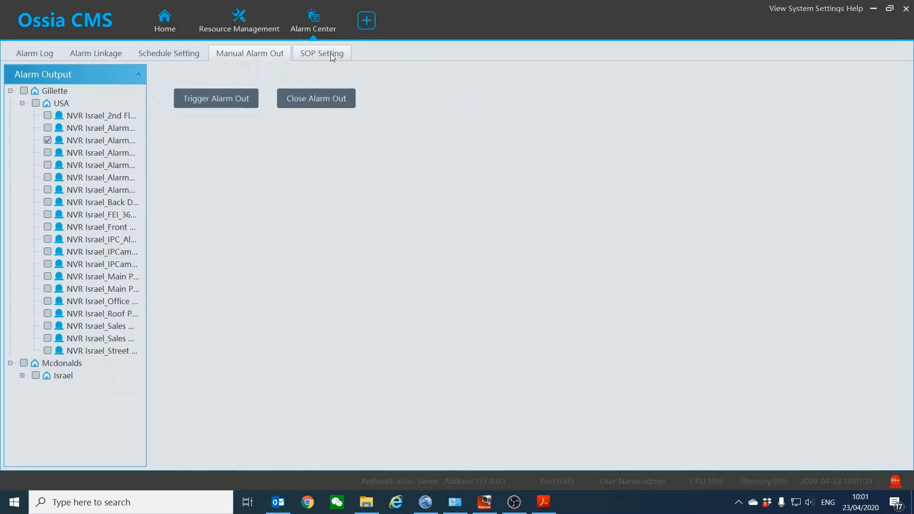
{"action": "left_click", "coordinate": [331, 54]}
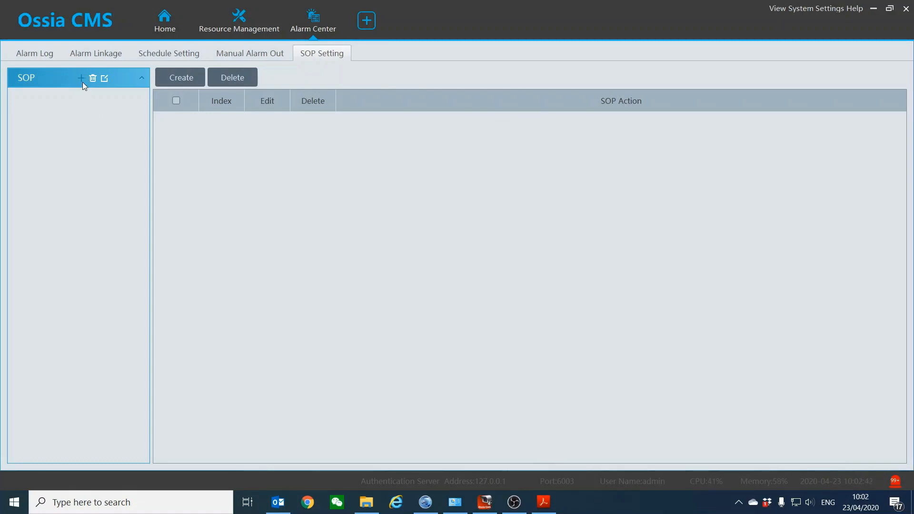
Create a new SOP named SMOKE
{"action": "left_click", "coordinate": [81, 79]}
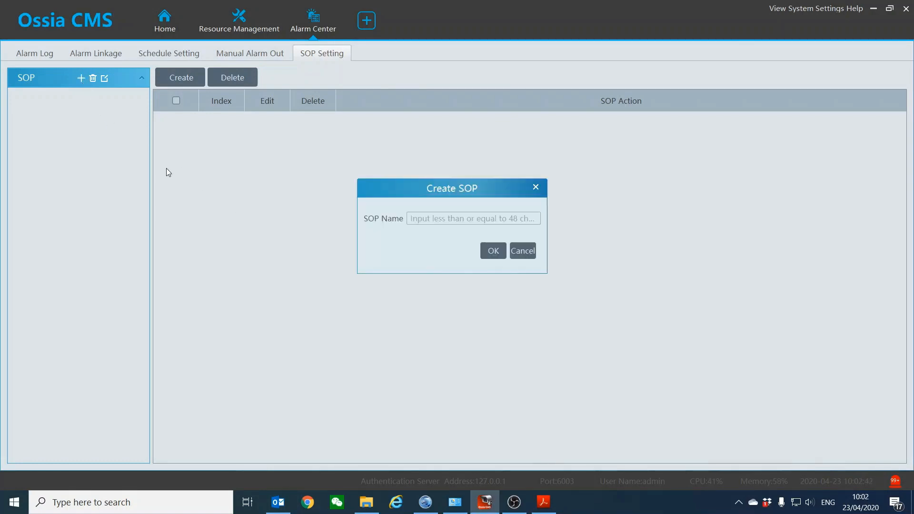
{"action": "left_click", "coordinate": [427, 220]}
{"action": "type", "text": "SMOKE"}
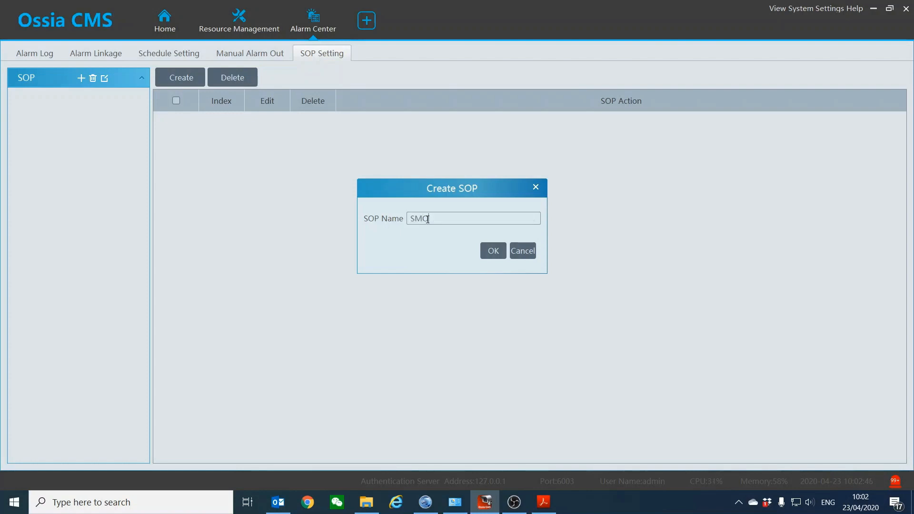
{"action": "left_click", "coordinate": [490, 252]}
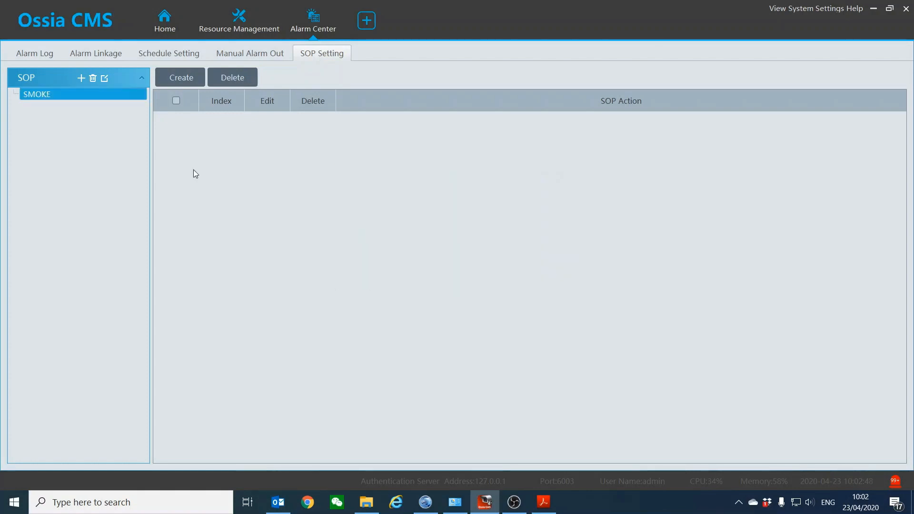
{"action": "left_click", "coordinate": [162, 79]}
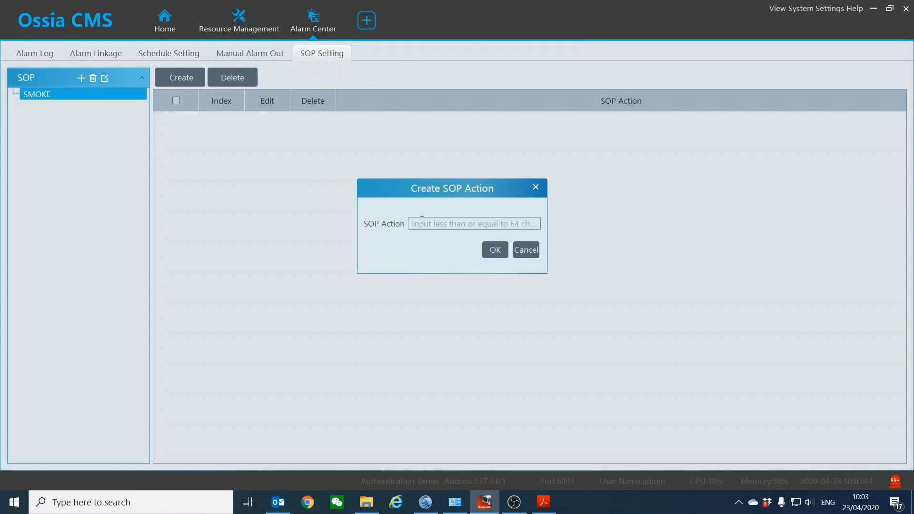
Add the SOP actions CALL FIRE DEP and EVECUATE AREA to SMOKE
{"action": "type", "text": "FIRE"}
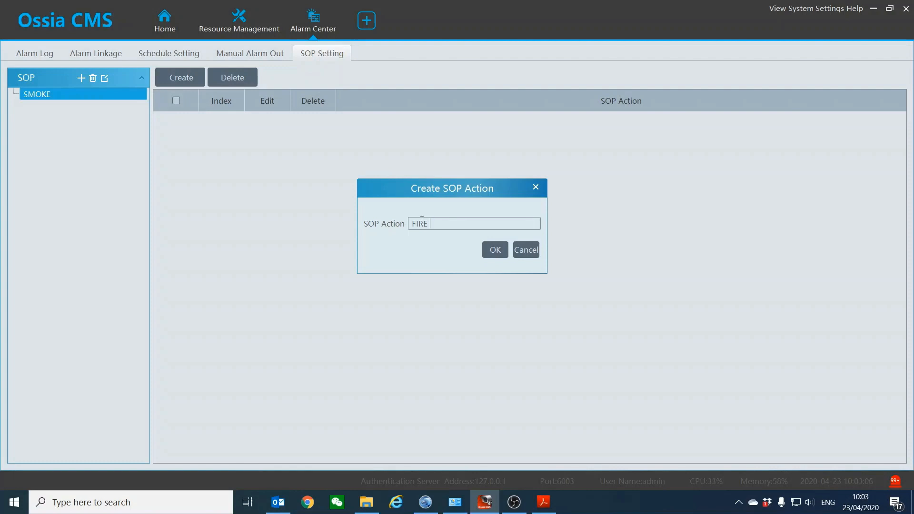
{"action": "key", "text": "BackSpace"}
{"action": "key", "text": "BackSpace"}
{"action": "key", "text": "BackSpace"}
{"action": "key", "text": "BackSpace"}
{"action": "type", "text": "CALL FIRE DEP"}
{"action": "left_click", "coordinate": [495, 249]}
{"action": "left_click", "coordinate": [196, 79]}
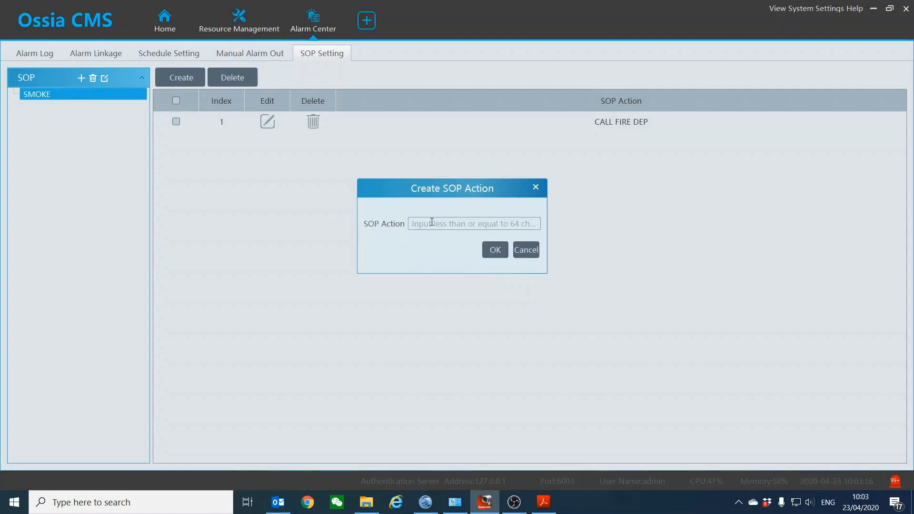
{"action": "type", "text": "EVECUATE are"}
{"action": "key", "text": "BackSpace"}
{"action": "key", "text": "BackSpace"}
{"action": "key", "text": "BackSpace"}
{"action": "type", "text": "AREA"}
{"action": "left_click", "coordinate": [499, 255]}
Add the third action CHECK CAM 3 and bring up the incoming alarm list
{"action": "left_click", "coordinate": [175, 81]}
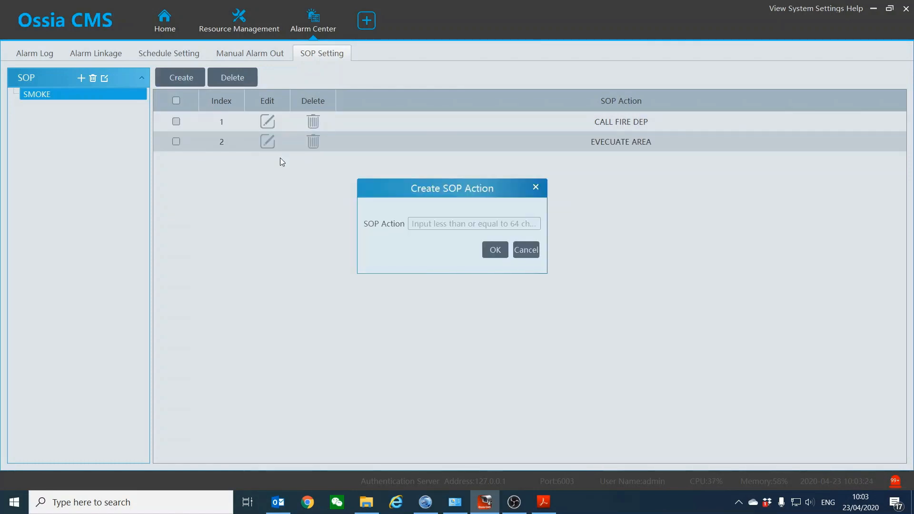
{"action": "type", "text": "CHECK CAM 3"}
{"action": "left_click", "coordinate": [495, 250]}
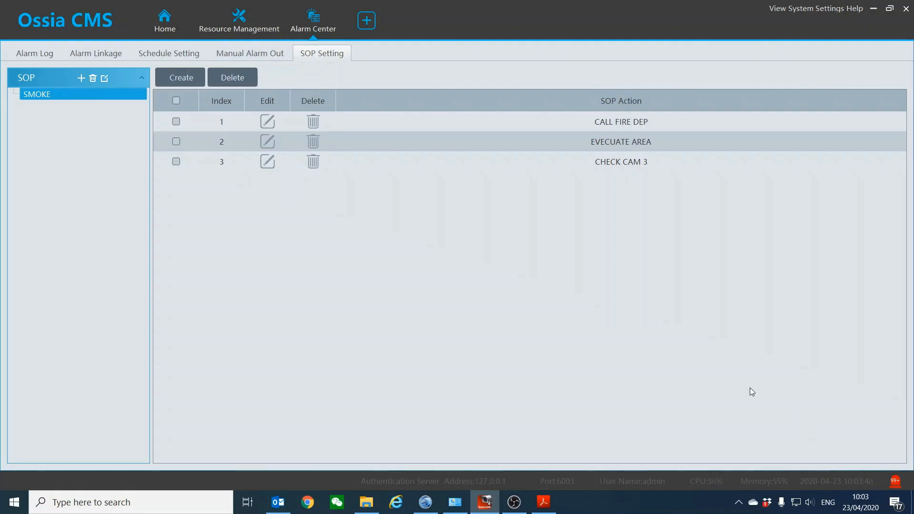
{"action": "left_click", "coordinate": [896, 482]}
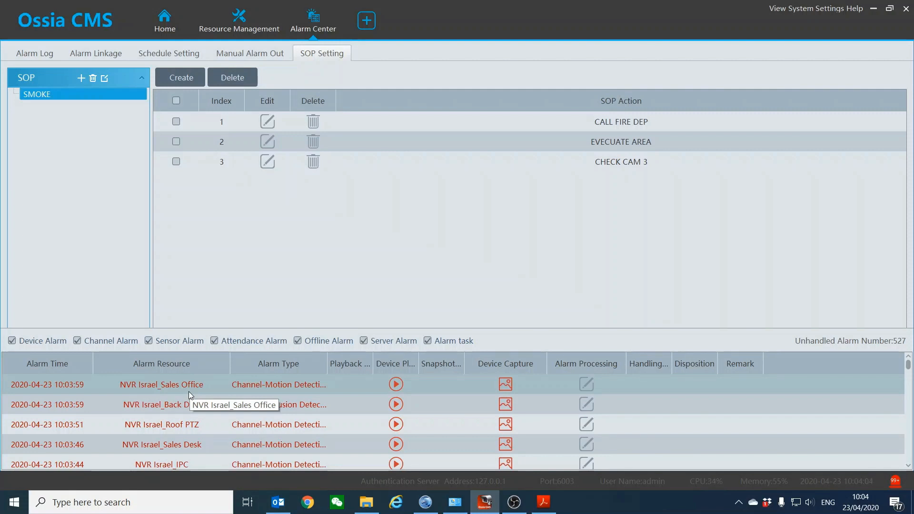
Mark all three SOP actions on the NVR Israel_Back Counting alarm as handled
{"action": "left_click", "coordinate": [586, 385]}
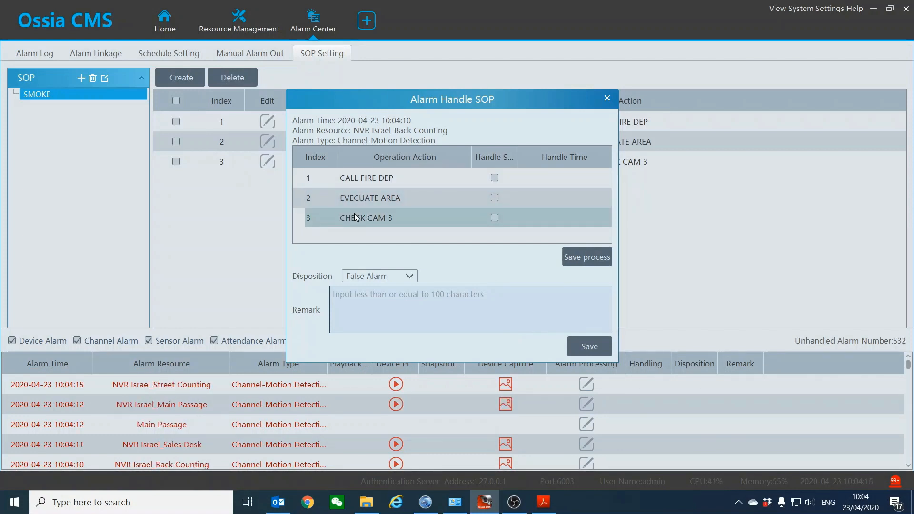
{"action": "left_click", "coordinate": [495, 178]}
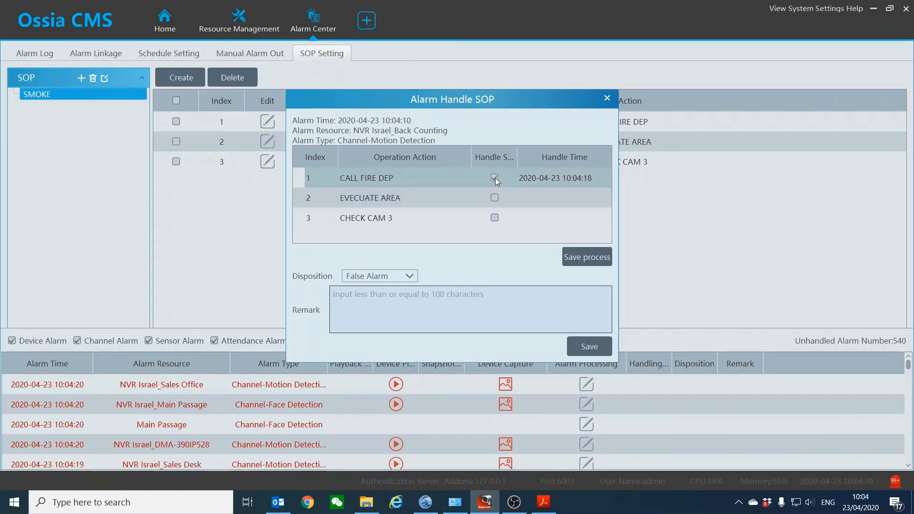
{"action": "left_click", "coordinate": [496, 199]}
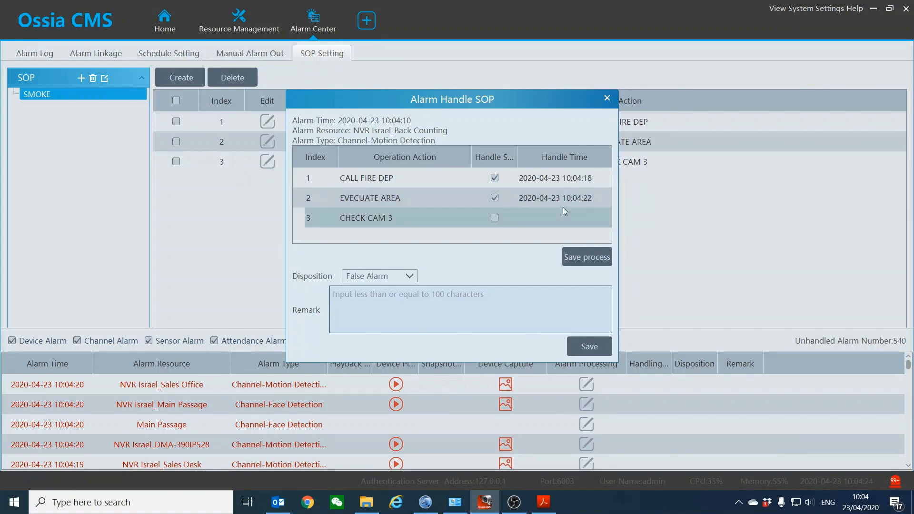
{"action": "left_click", "coordinate": [495, 218]}
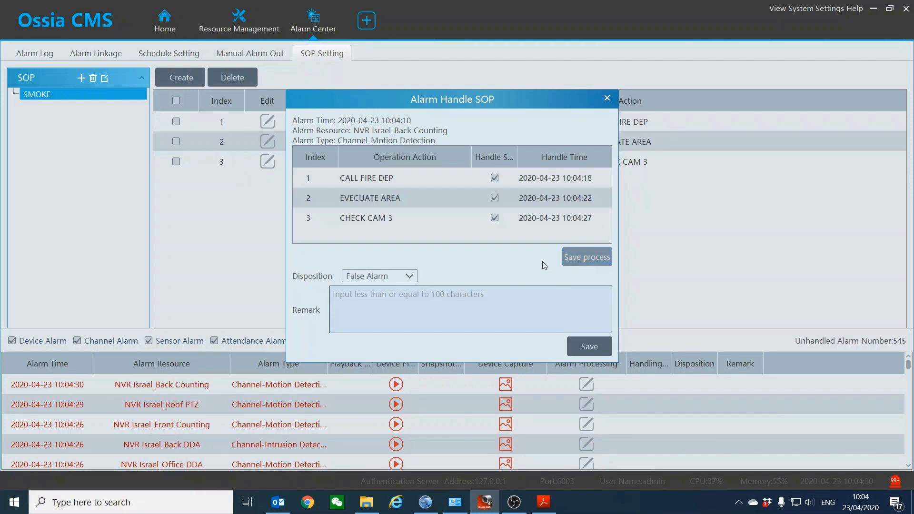
Set the alarm's disposition to True Alarm, then save the actions and the handling
{"action": "left_click", "coordinate": [402, 276]}
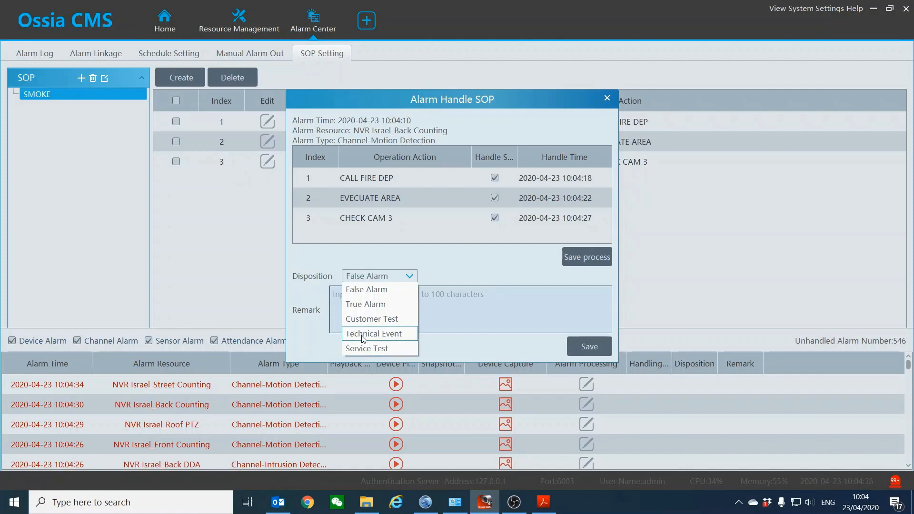
{"action": "left_click", "coordinate": [370, 305]}
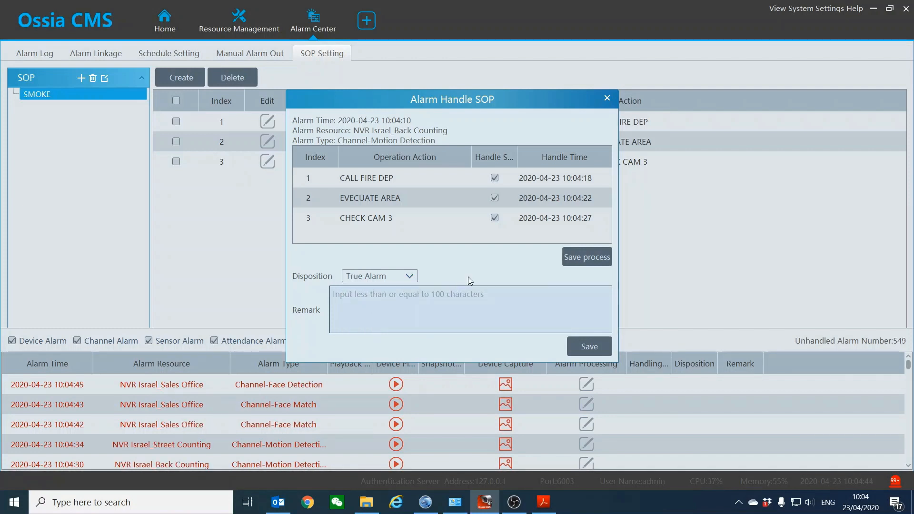
{"action": "left_click", "coordinate": [408, 276]}
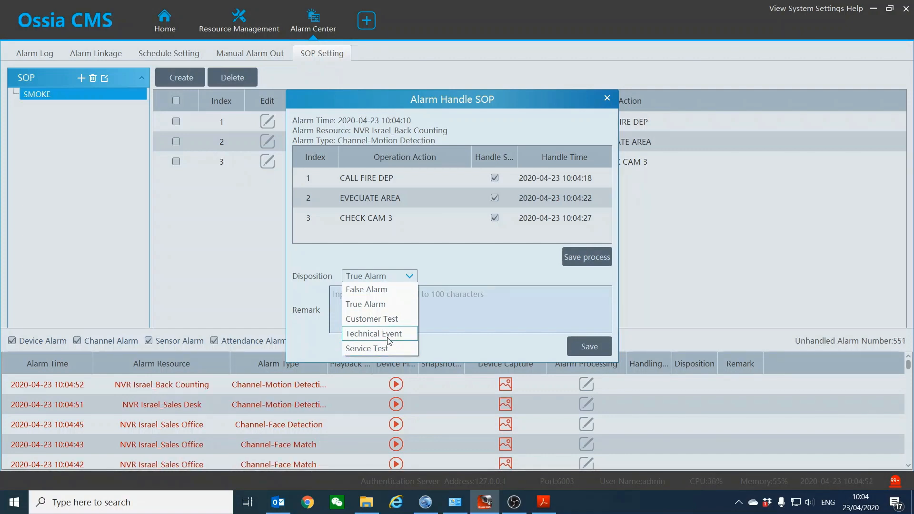
{"action": "left_click", "coordinate": [445, 269]}
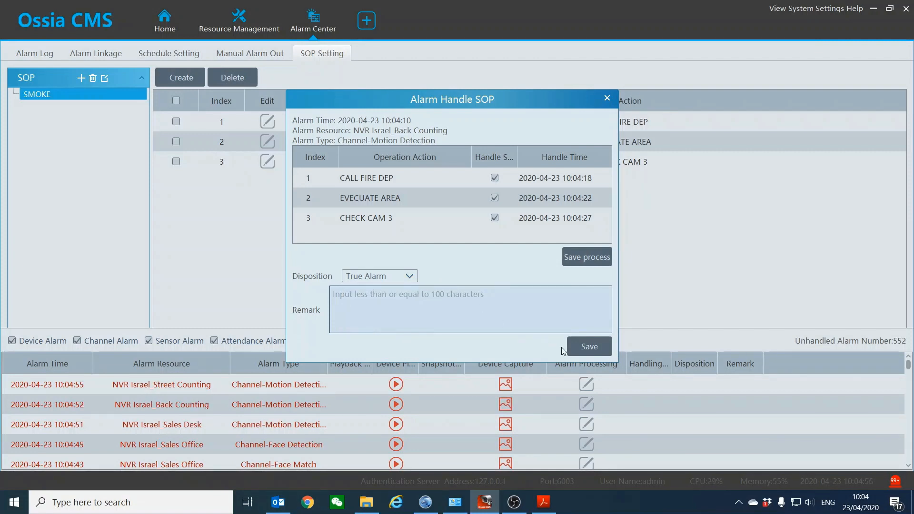
{"action": "left_click", "coordinate": [582, 351]}
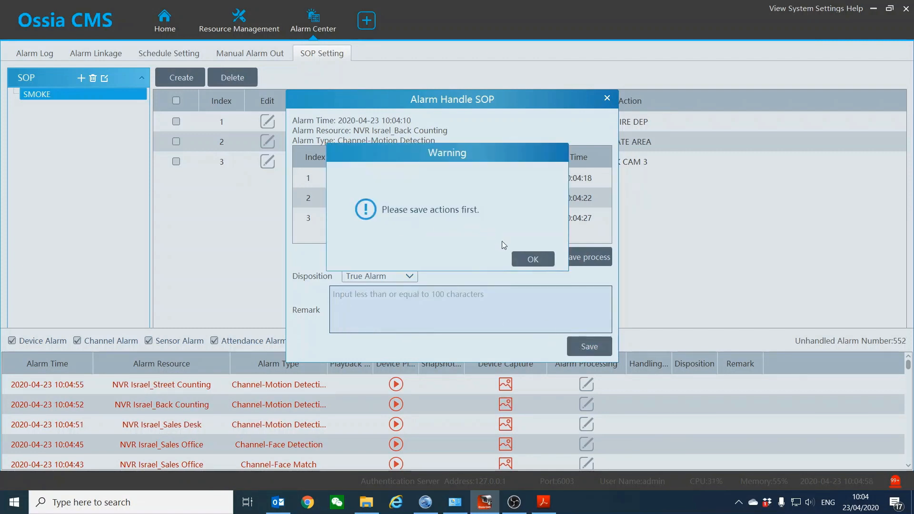
{"action": "left_click", "coordinate": [526, 261]}
{"action": "left_click", "coordinate": [569, 261]}
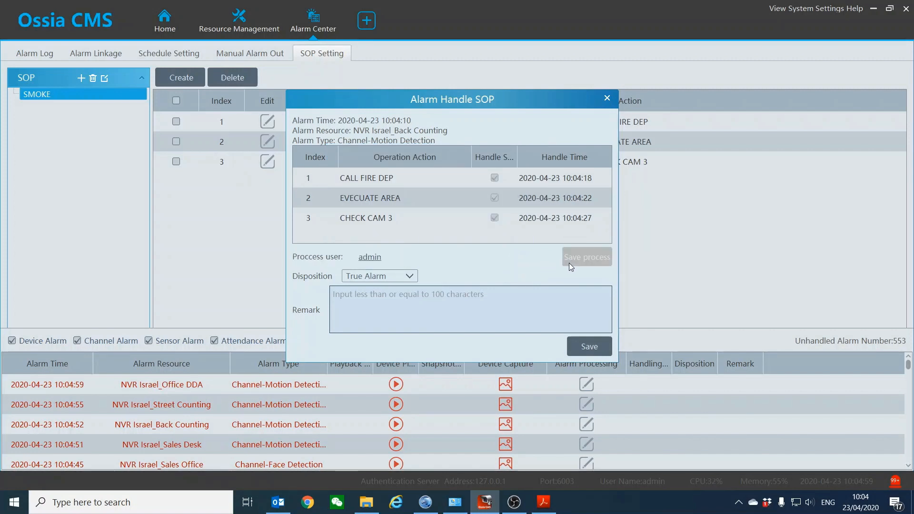
{"action": "left_click", "coordinate": [587, 345]}
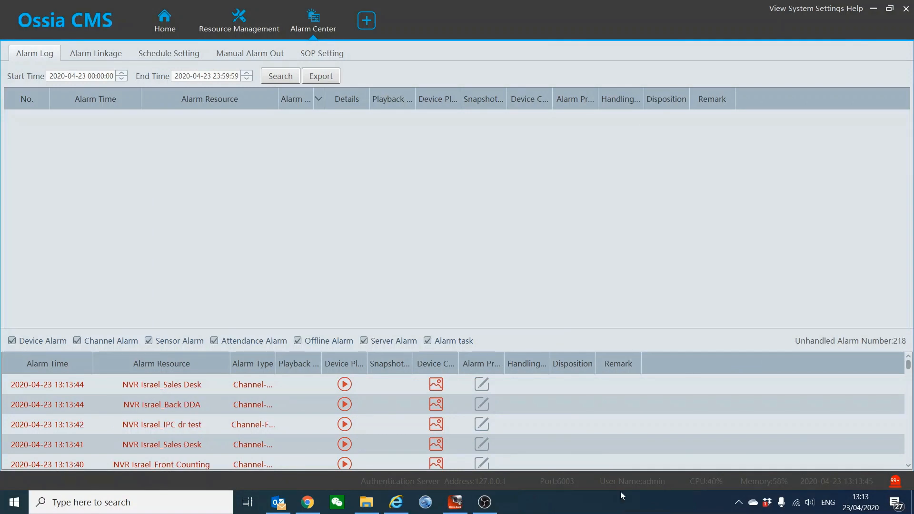
Return Home, hide the alarm list, and go to Resource Management
{"action": "left_click", "coordinate": [164, 22]}
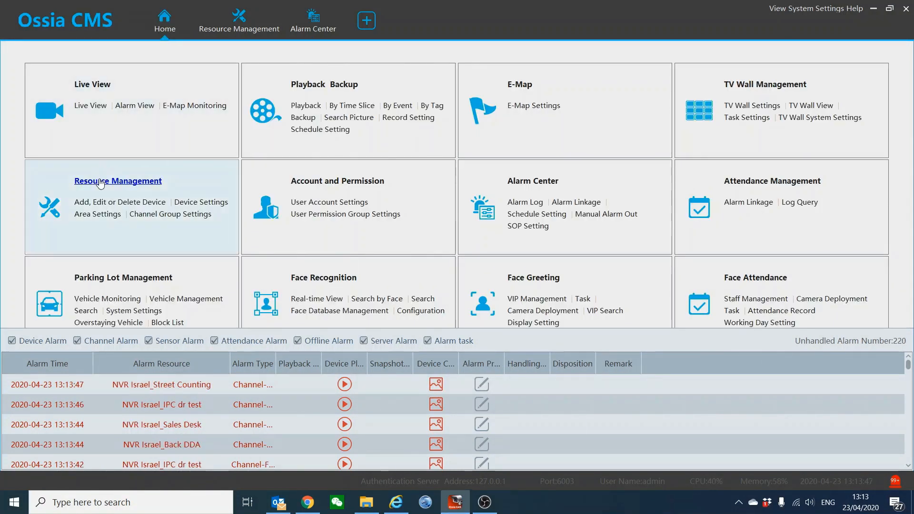
{"action": "left_click", "coordinate": [895, 482]}
{"action": "left_click", "coordinate": [103, 195]}
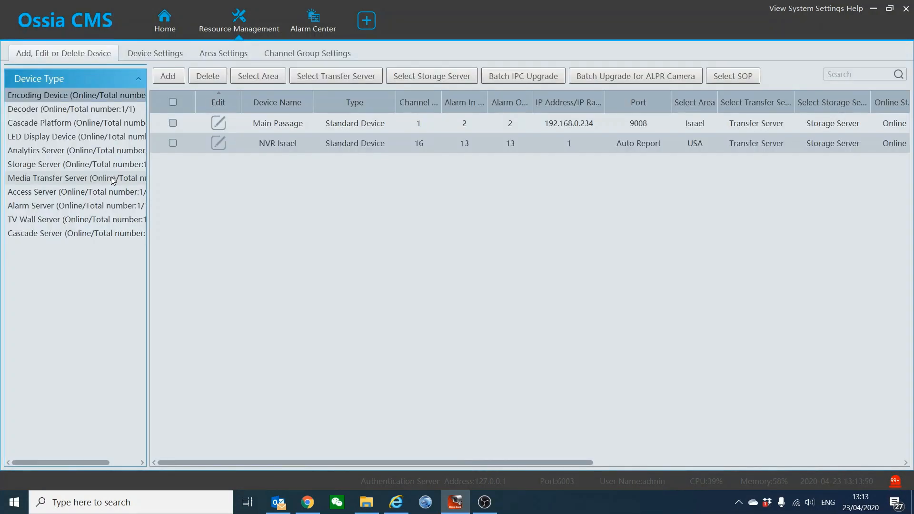
Review the Manually Add options: Standard Device protocol, Gillette area, transfer server choices
{"action": "left_click", "coordinate": [168, 76]}
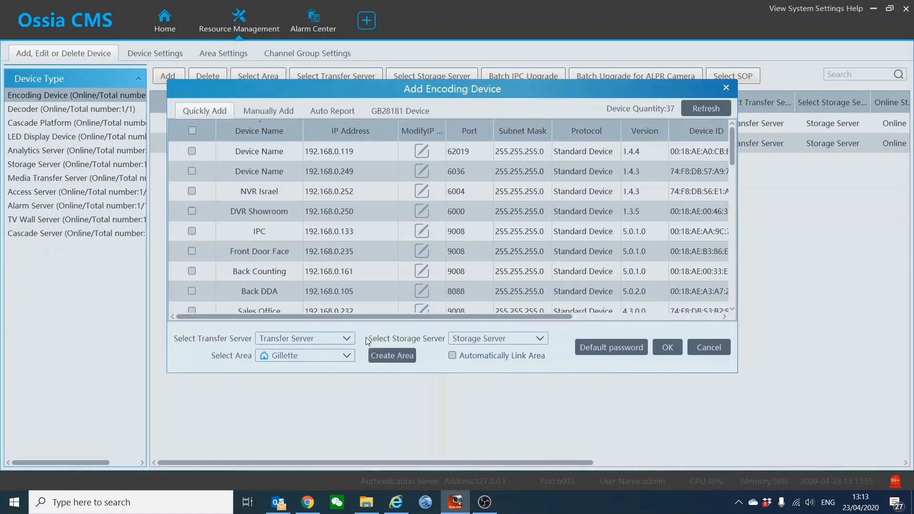
{"action": "scroll", "coordinate": [284, 209], "scroll_direction": "down", "scroll_amount": 9}
{"action": "scroll", "coordinate": [287, 233], "scroll_direction": "up", "scroll_amount": 9}
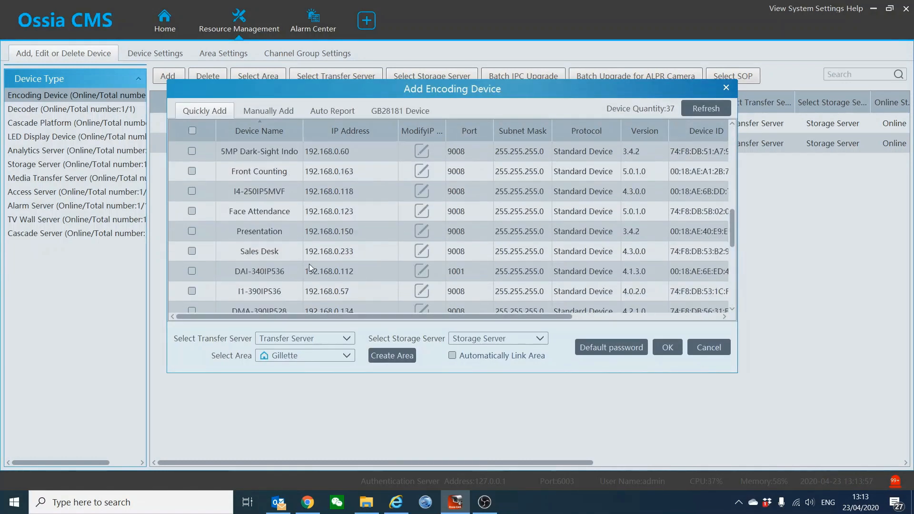
{"action": "left_click", "coordinate": [268, 112]}
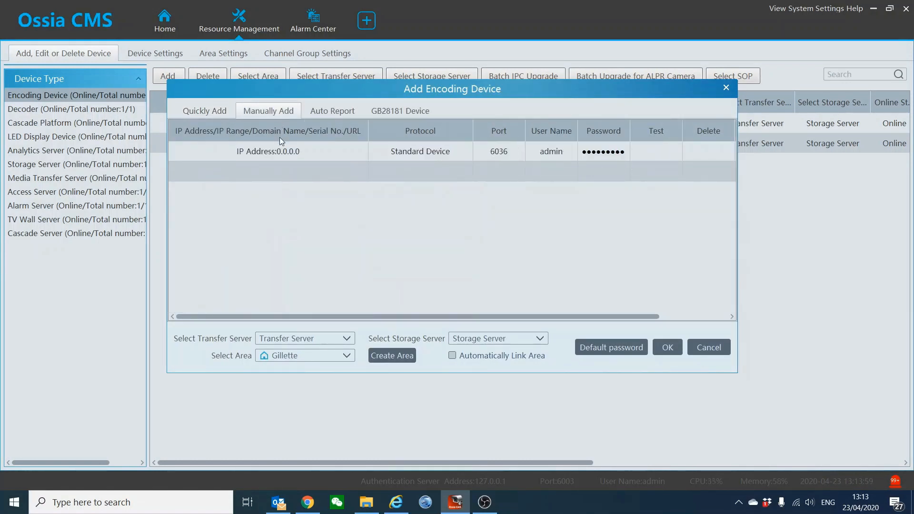
{"action": "left_click", "coordinate": [394, 153]}
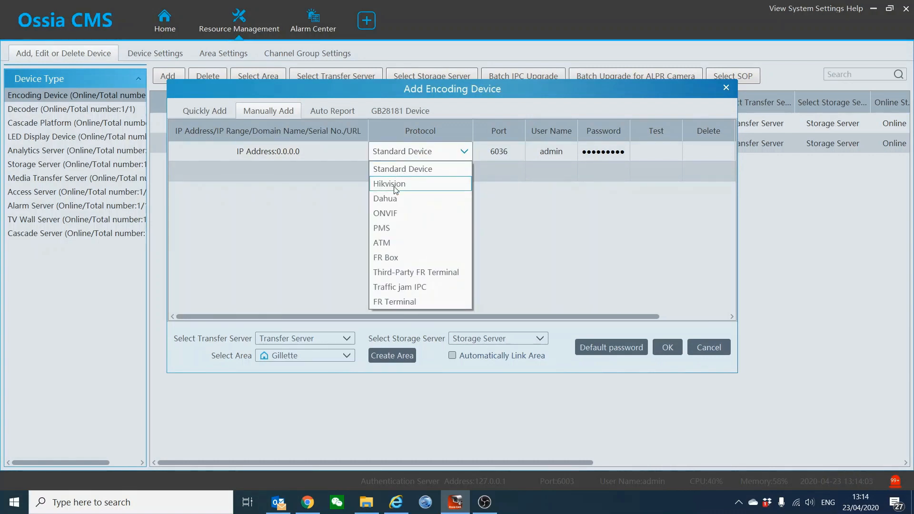
{"action": "left_click", "coordinate": [499, 223]}
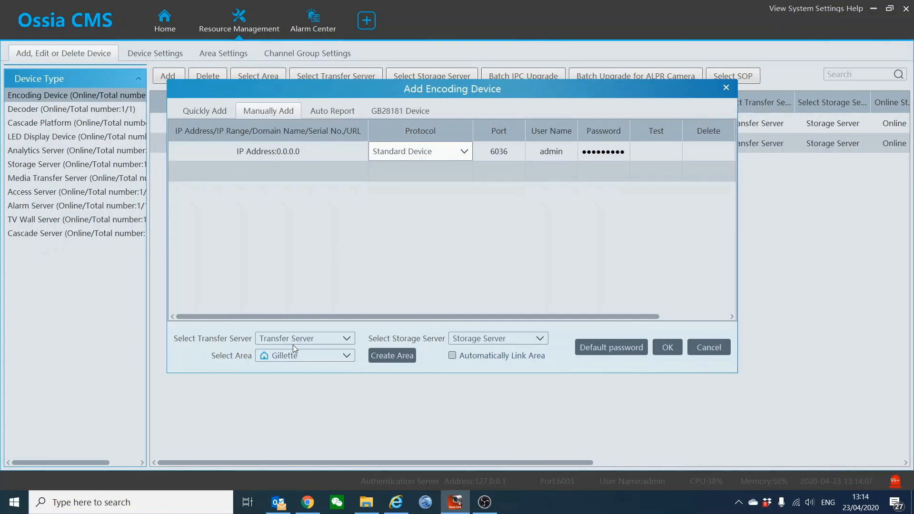
{"action": "left_click", "coordinate": [283, 359]}
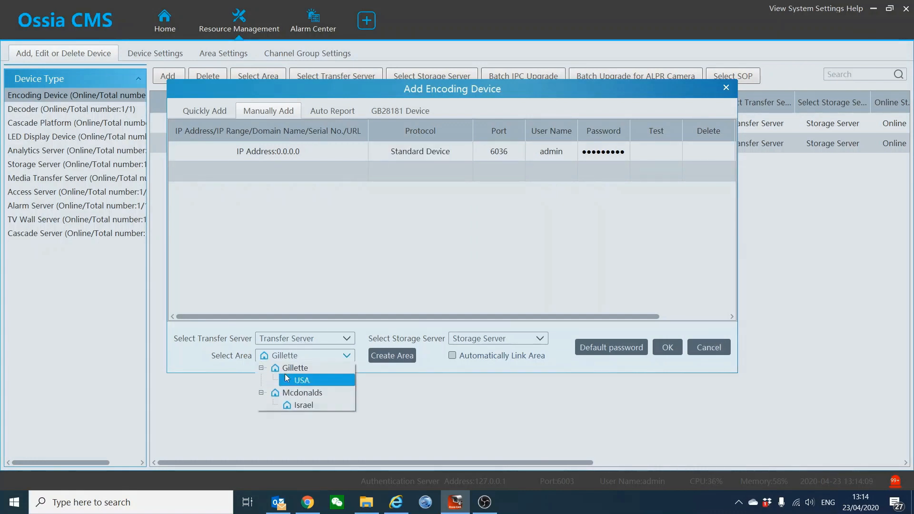
{"action": "left_click", "coordinate": [225, 330]}
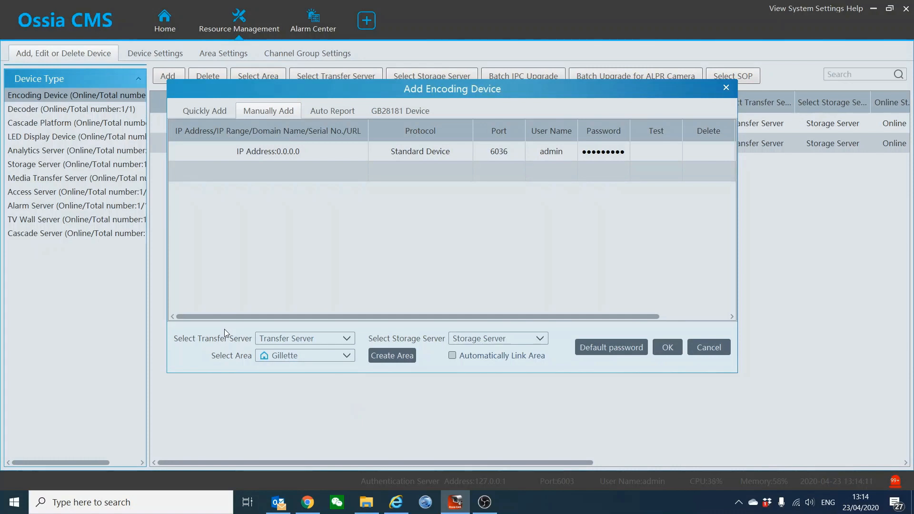
{"action": "left_click", "coordinate": [281, 339]}
{"action": "left_click", "coordinate": [427, 339]}
Check the Auto Report option, then cancel without adding and return Home
{"action": "left_click", "coordinate": [327, 112]}
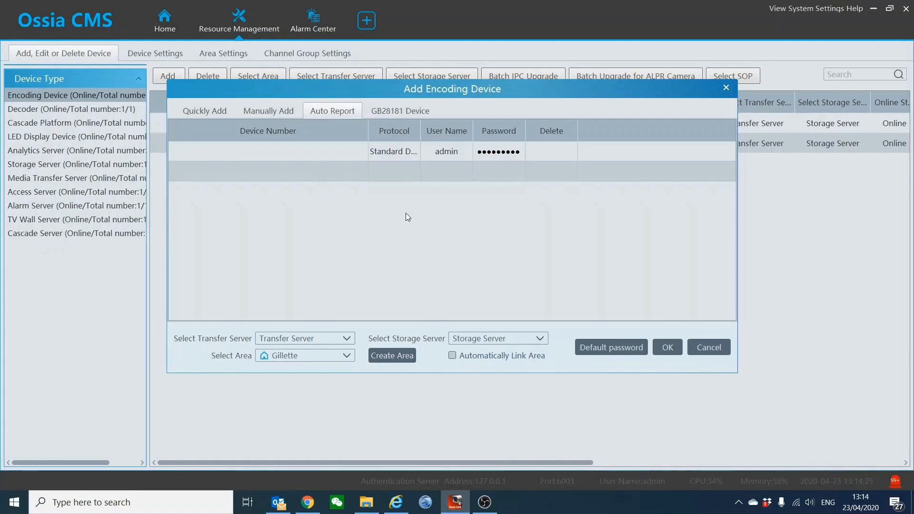
{"action": "left_click", "coordinate": [715, 344]}
{"action": "left_click", "coordinate": [179, 33]}
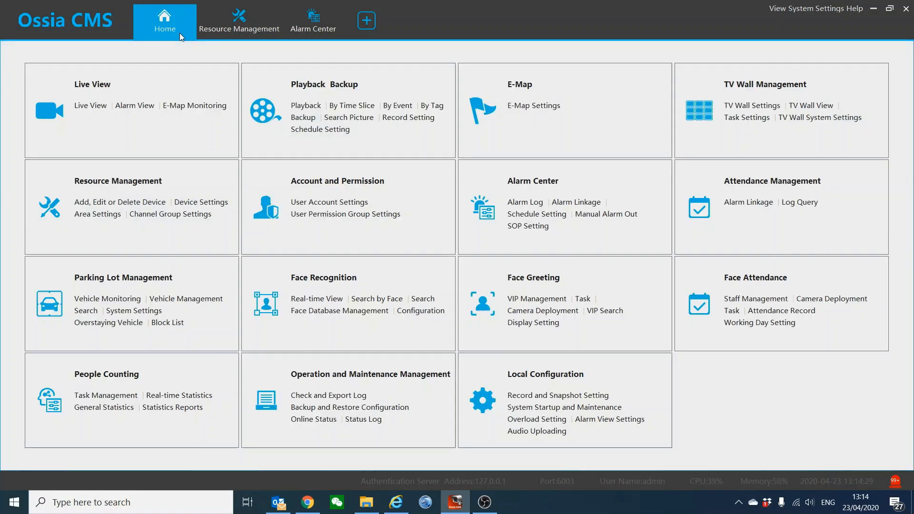